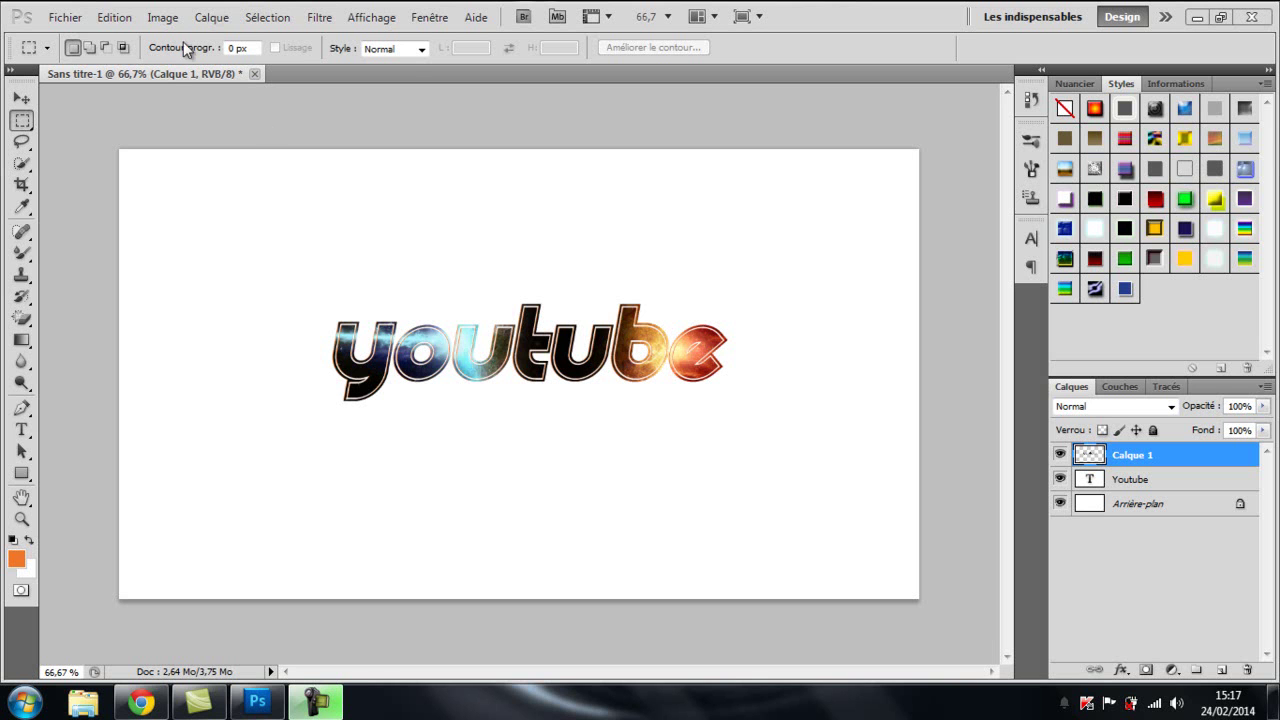
Open the Fichier menu to begin a new document
{"action": "left_click", "coordinate": [68, 17]}
Create blank document Sans titre-2, add an empty layer, and start a text line
{"action": "left_click", "coordinate": [88, 38]}
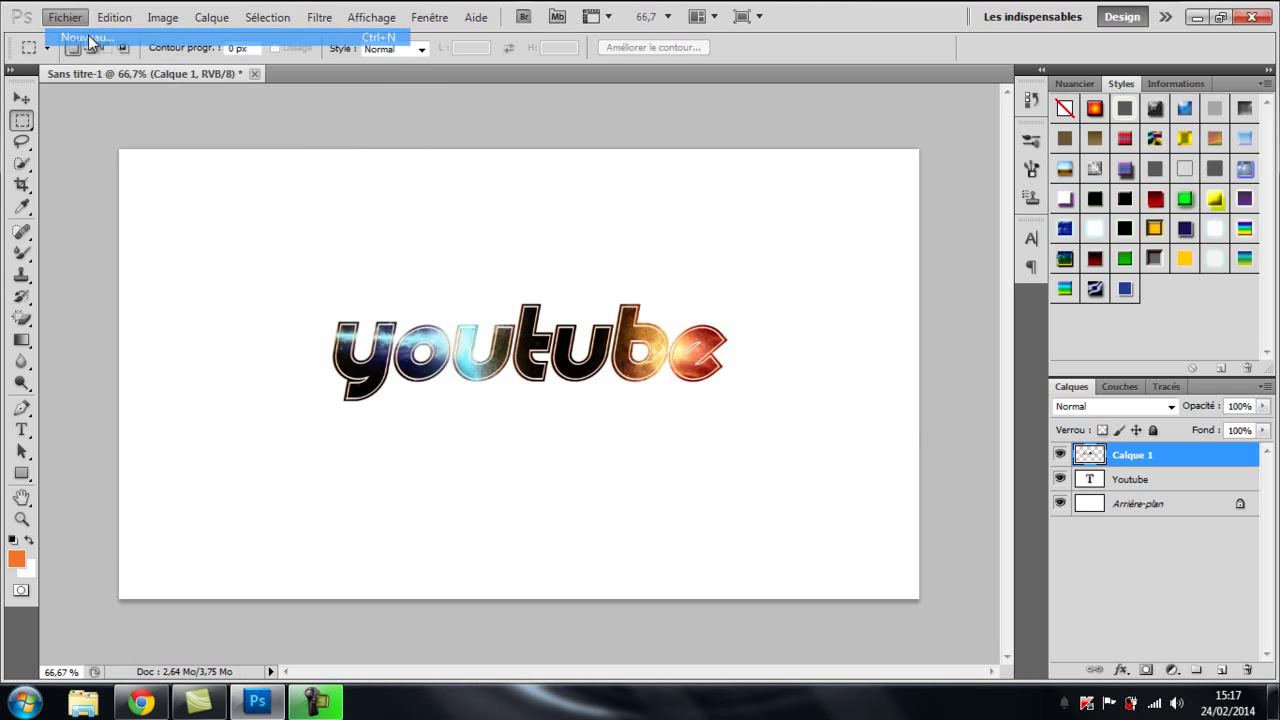
{"action": "left_click", "coordinate": [757, 170]}
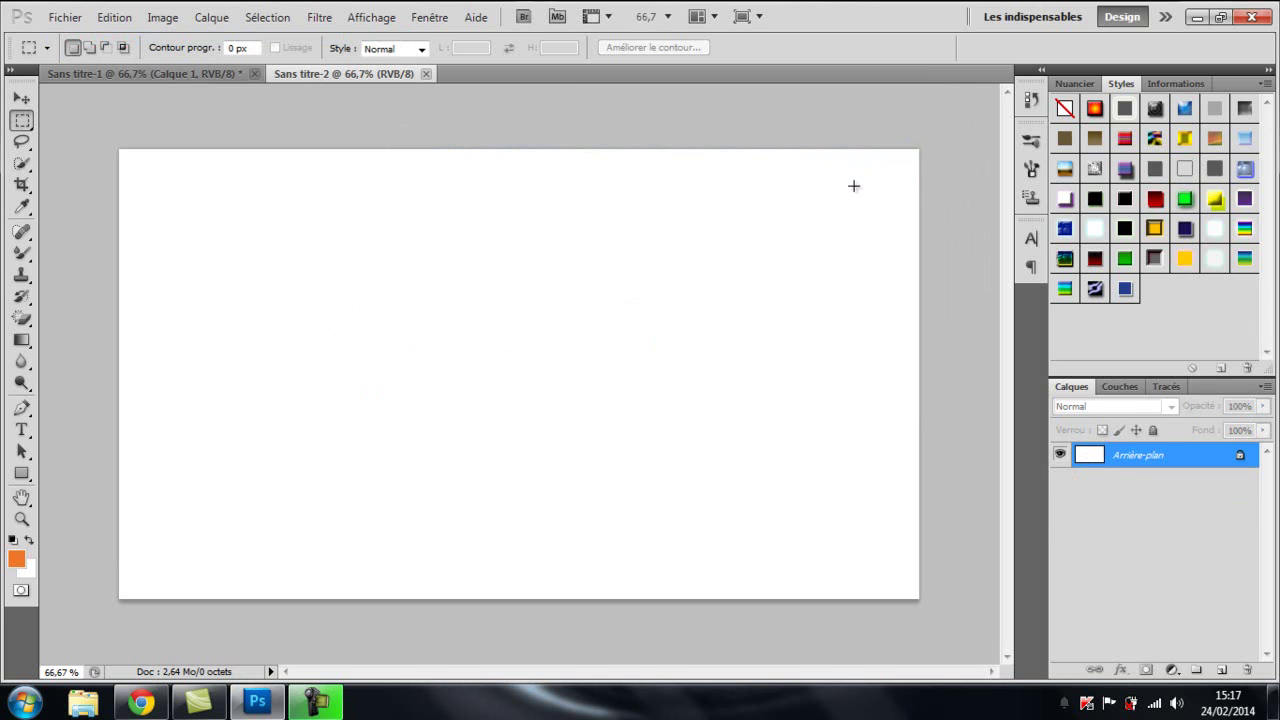
{"action": "left_click", "coordinate": [1221, 670]}
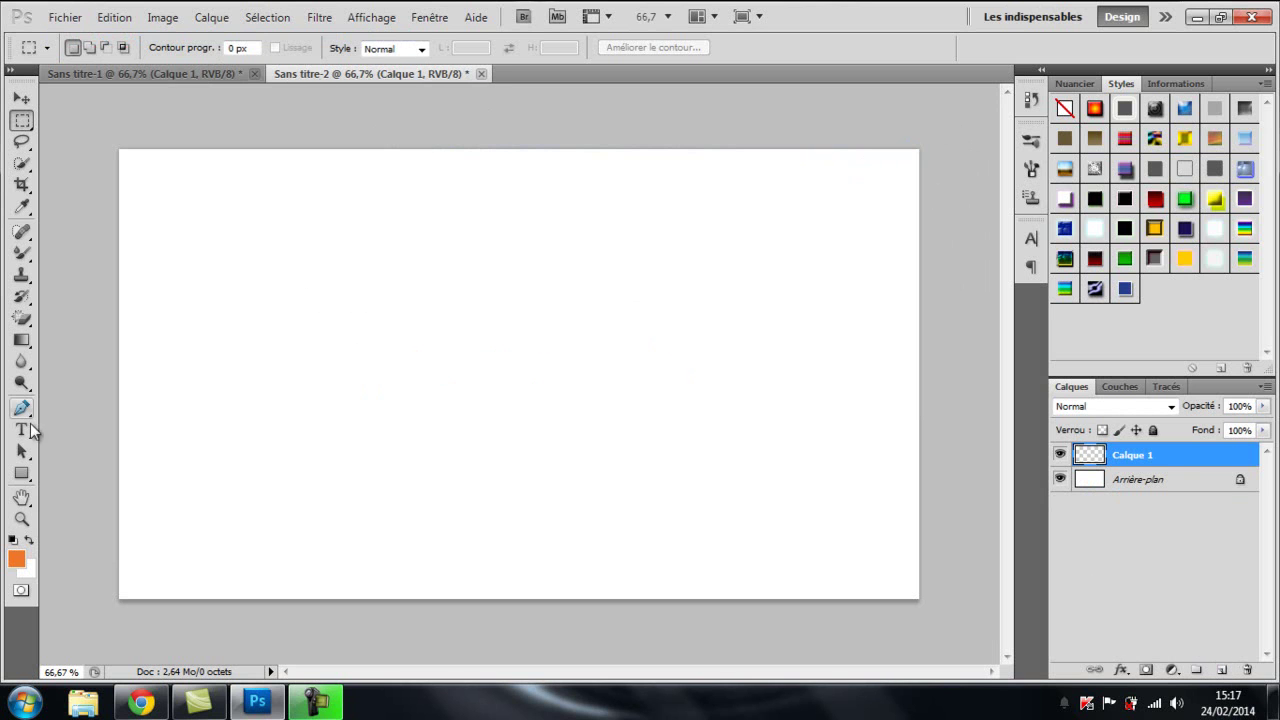
{"action": "left_click", "coordinate": [21, 429]}
{"action": "left_click", "coordinate": [338, 360]}
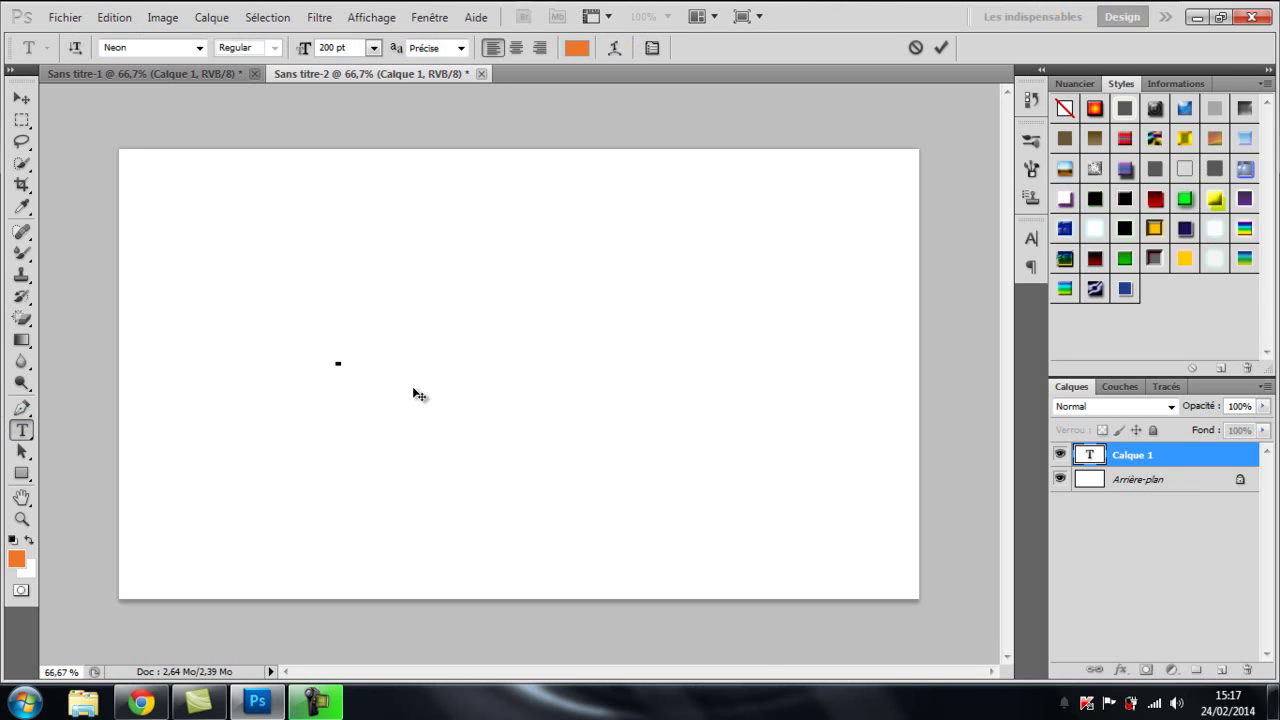
Type 'youtube' in orange Neon, centre it, and commit it on the Youtube layer
{"action": "type", "text": "youtube"}
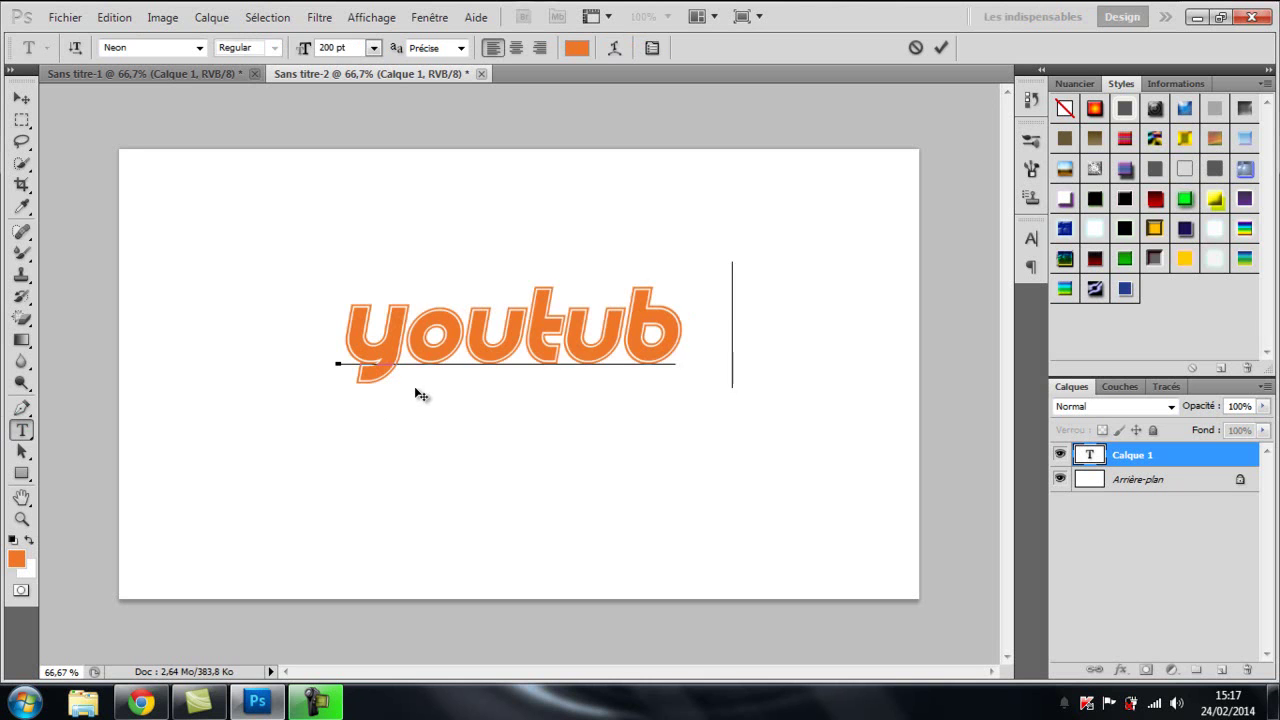
{"action": "left_click_drag", "start_coordinate": [434, 346], "coordinate": [443, 397]}
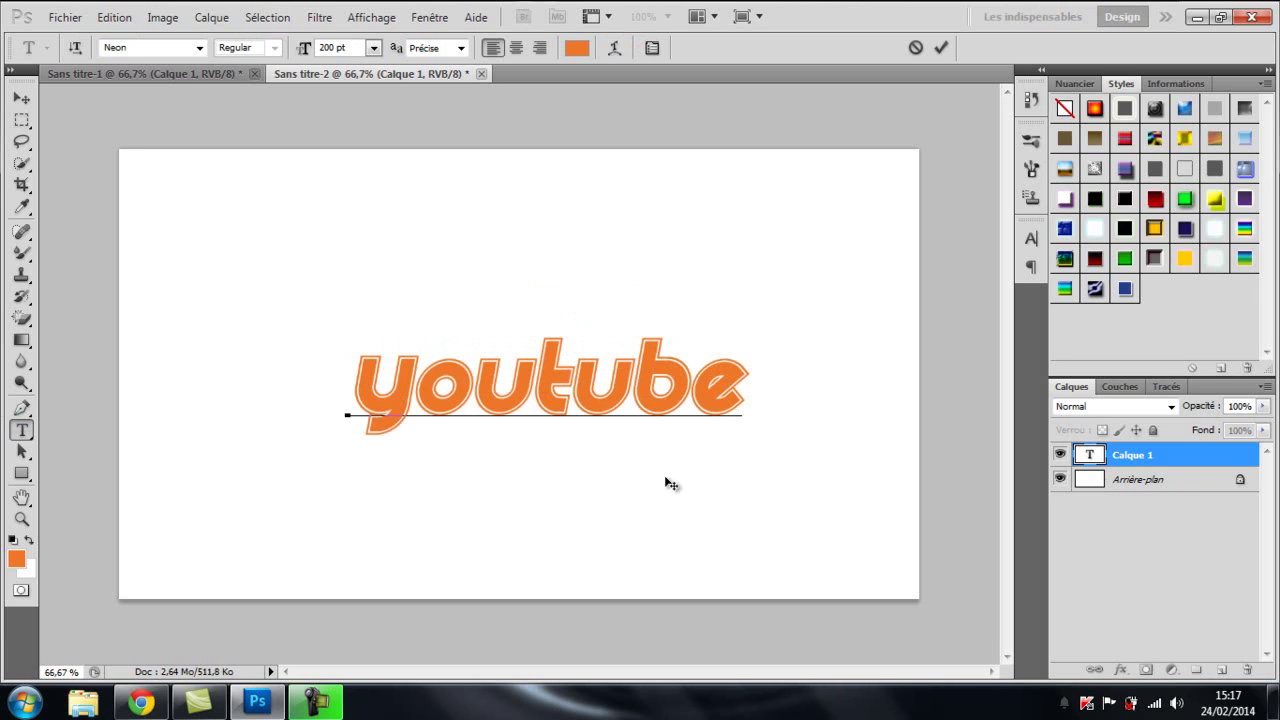
{"action": "left_click_drag", "start_coordinate": [663, 446], "coordinate": [643, 420]}
{"action": "left_click", "coordinate": [1160, 481]}
{"action": "left_click", "coordinate": [1176, 461]}
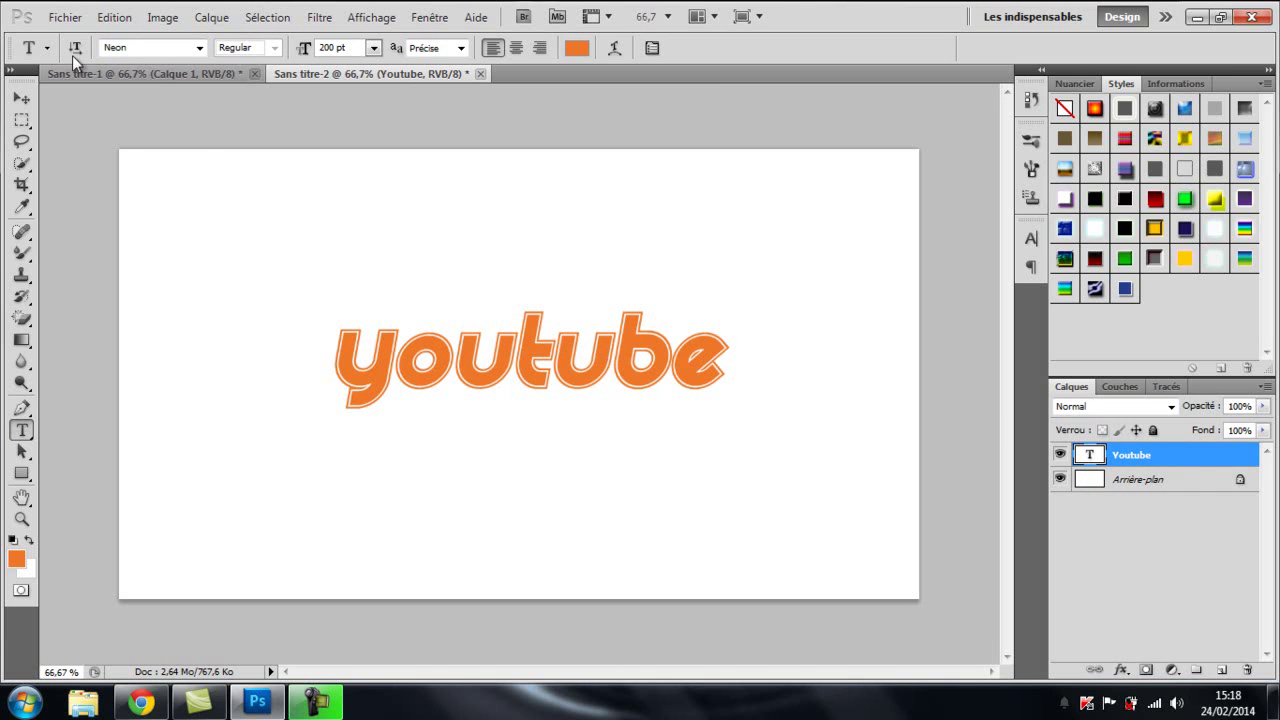
Import the planets picture 14.jpg into Sans titre-2 as layer 14
{"action": "left_click", "coordinate": [64, 17]}
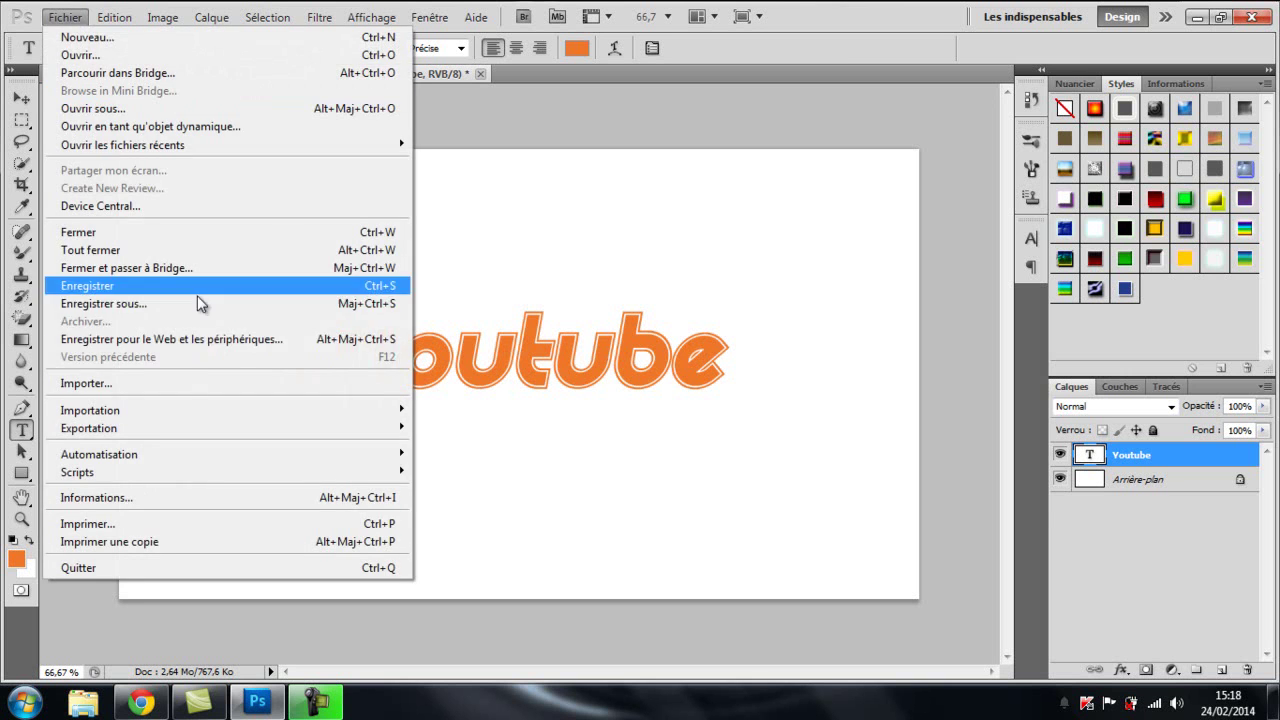
{"action": "left_click", "coordinate": [192, 384]}
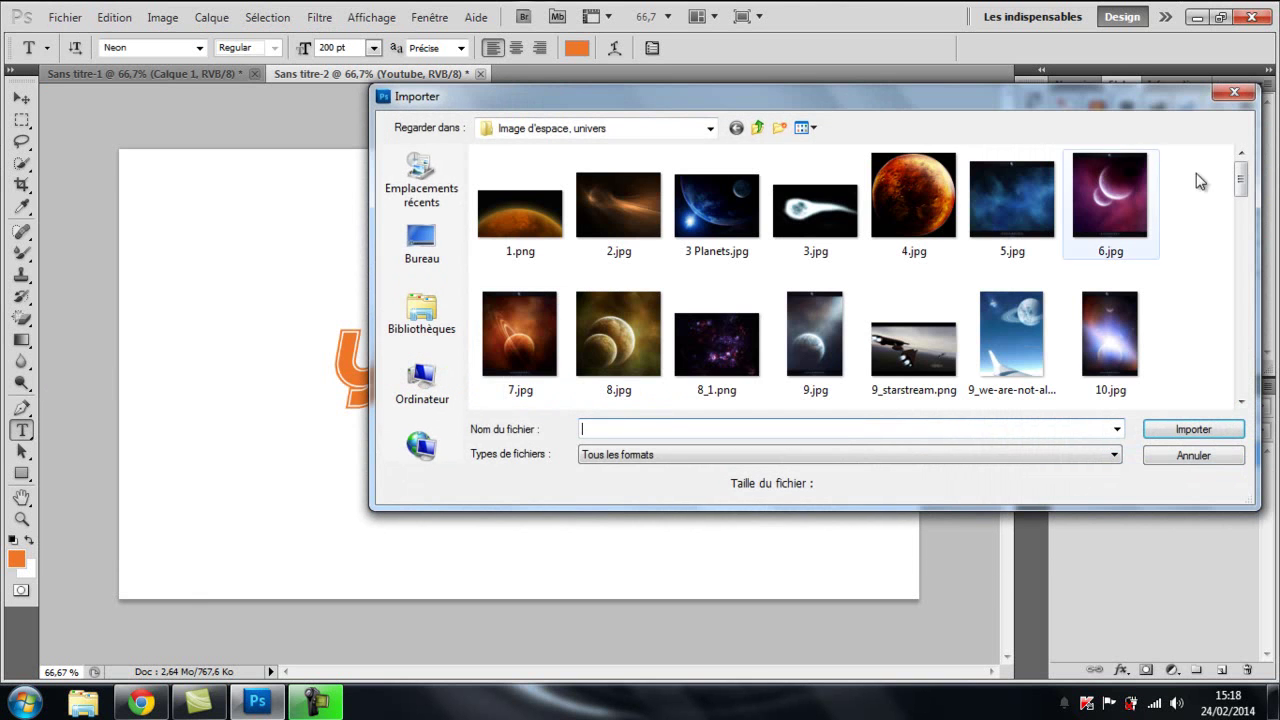
{"action": "left_click_drag", "start_coordinate": [1243, 185], "coordinate": [1245, 232]}
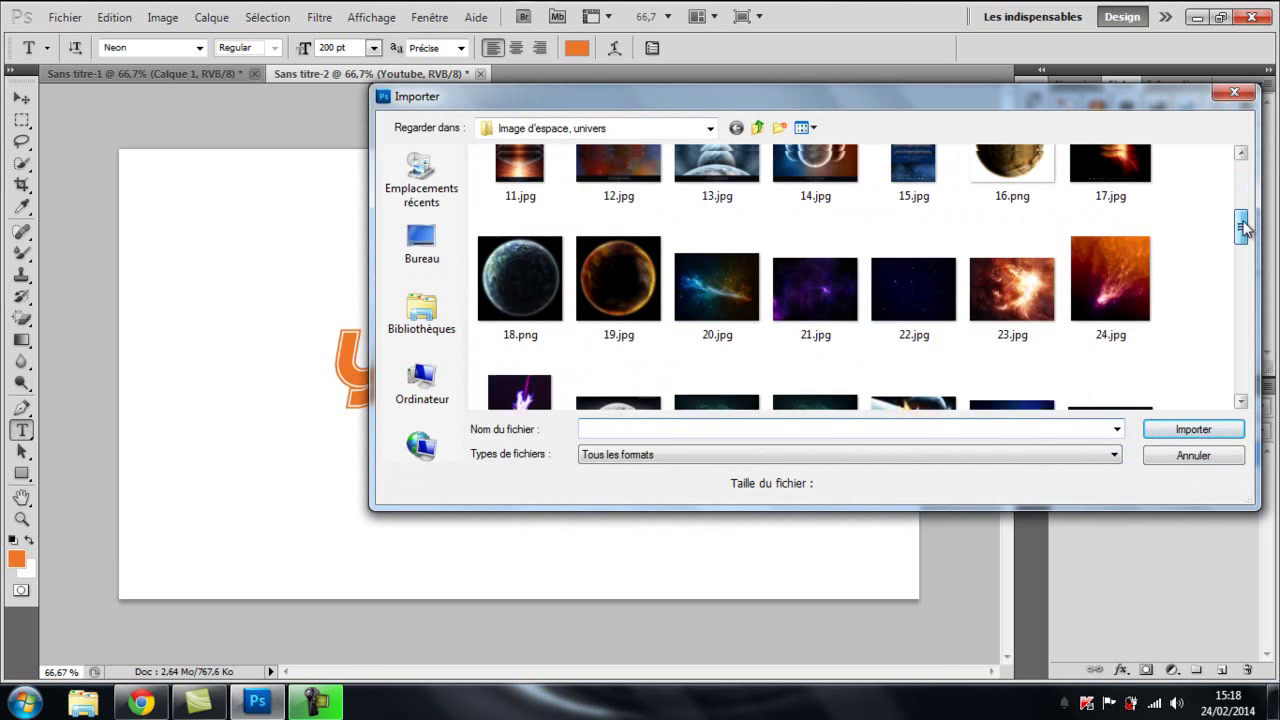
{"action": "left_click_drag", "start_coordinate": [1245, 232], "coordinate": [1240, 212]}
{"action": "left_click", "coordinate": [771, 233]}
{"action": "double_click", "coordinate": [771, 233]}
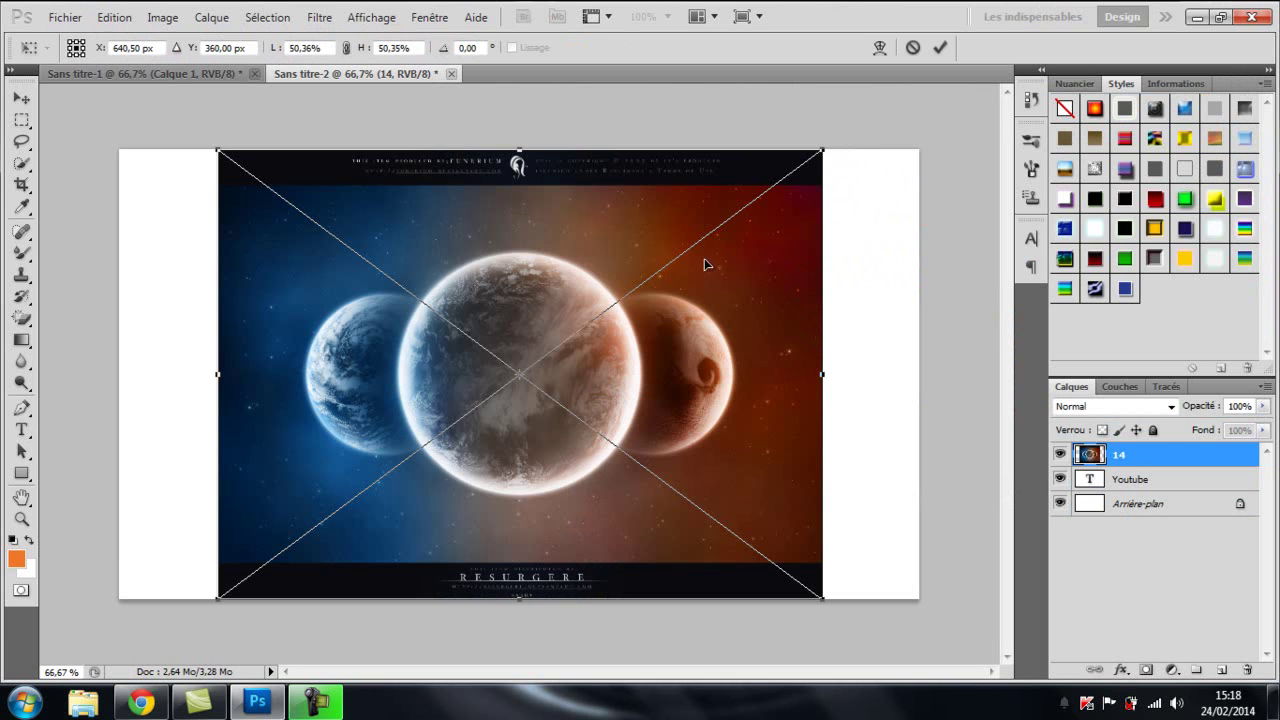
Scale the planets image to about 34.73% by 32.10%, centred over the lettering
{"action": "left_click_drag", "start_coordinate": [504, 337], "coordinate": [639, 352]}
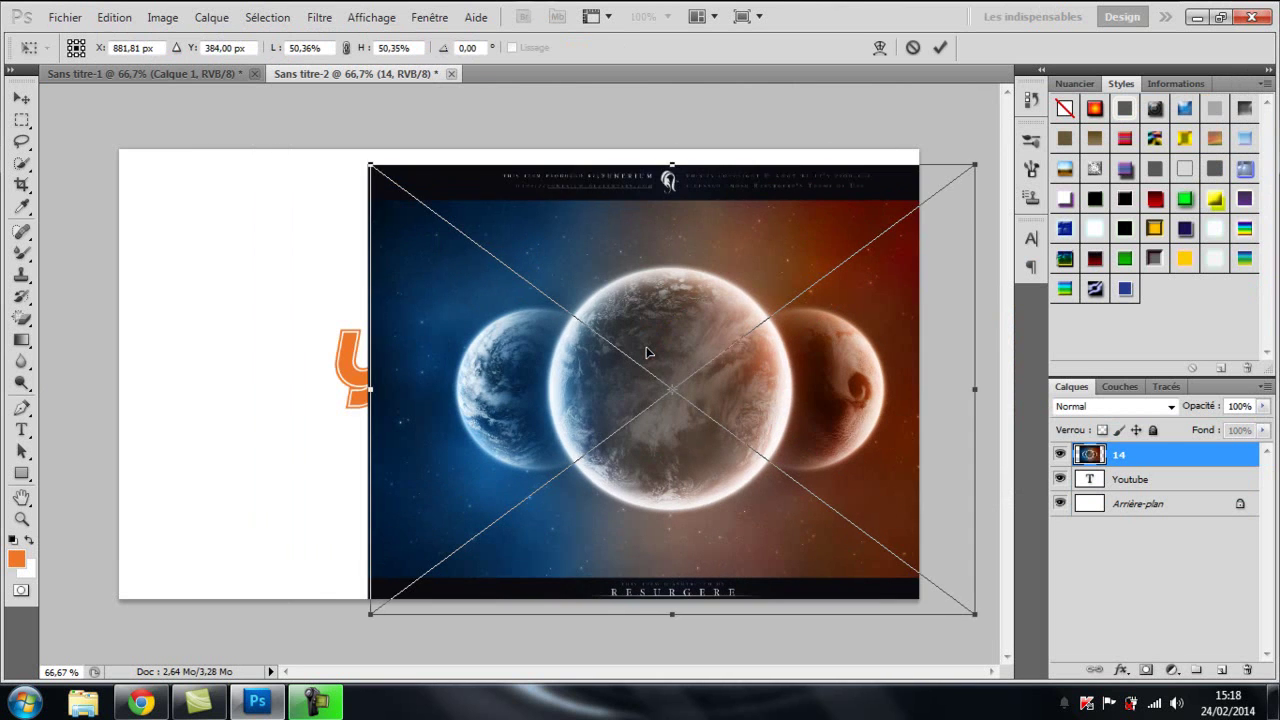
{"action": "left_click_drag", "start_coordinate": [559, 342], "coordinate": [530, 342]}
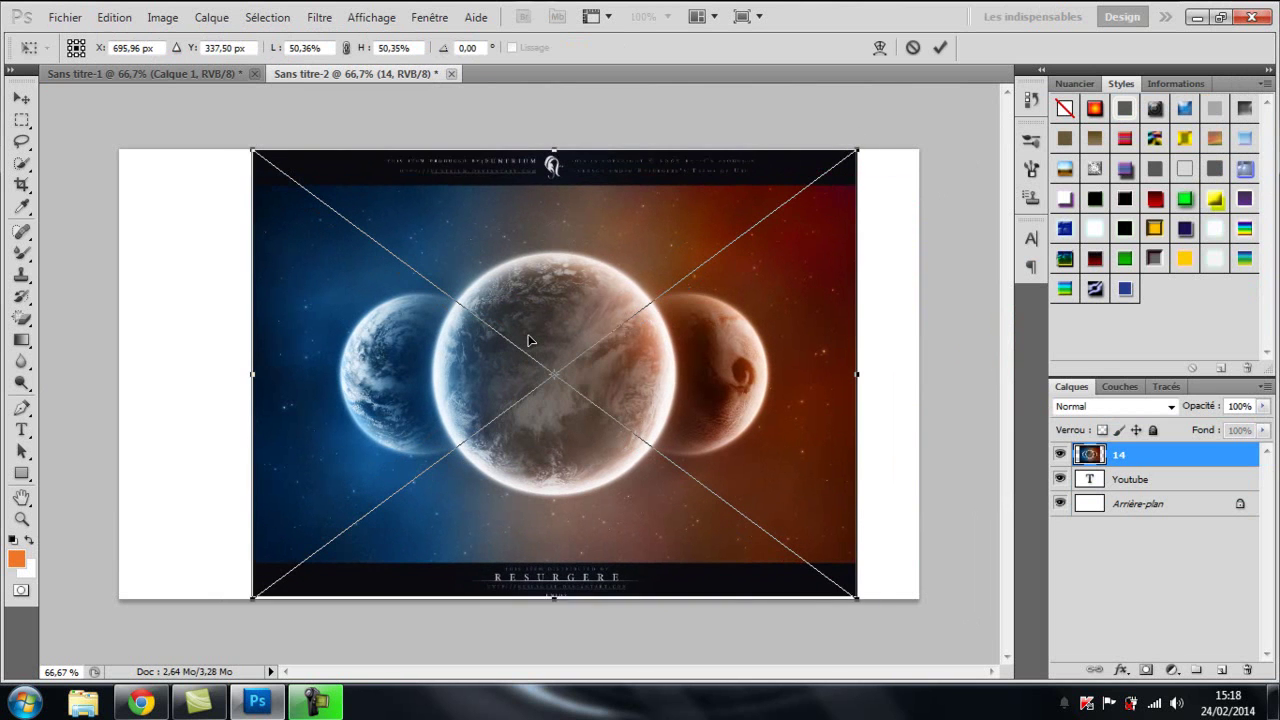
{"action": "mouse_move", "coordinate": [857, 150]}
{"action": "left_mouse_down"}
{"action": "mouse_move", "coordinate": [720, 290]}
{"action": "mouse_move", "coordinate": [735, 266]}
{"action": "left_mouse_up"}
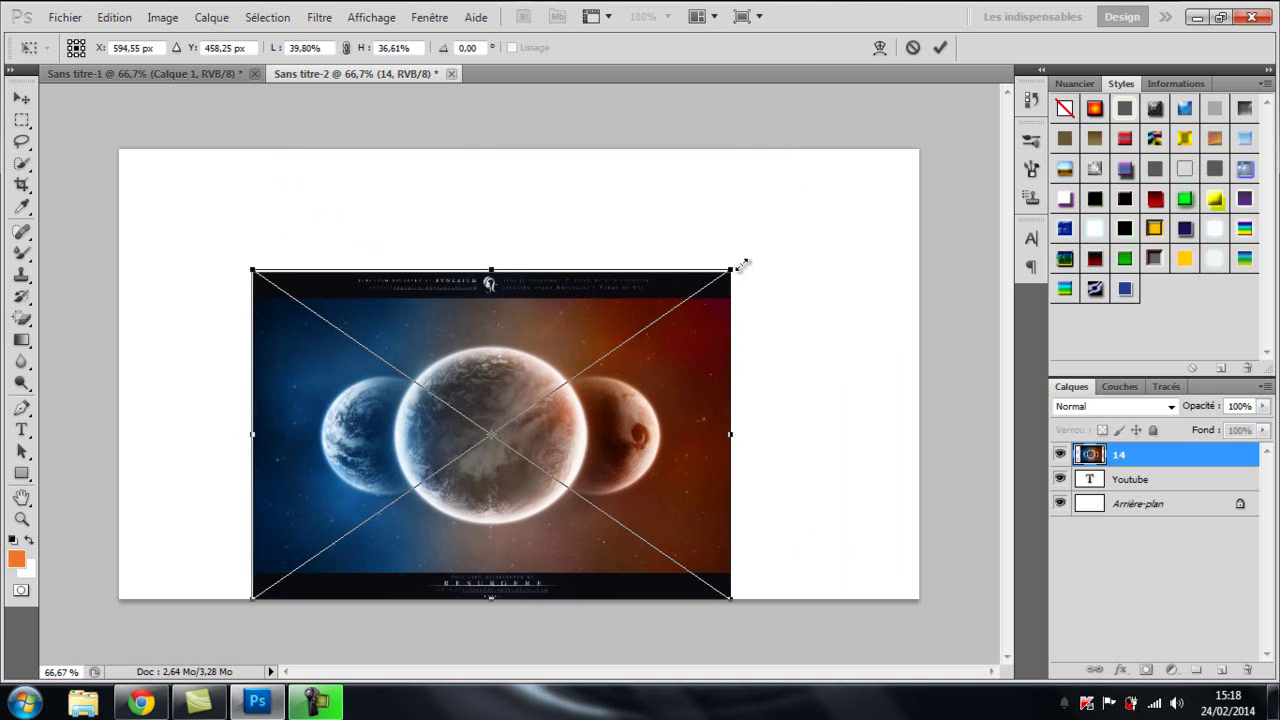
{"action": "mouse_move", "coordinate": [249, 608]}
{"action": "left_mouse_down"}
{"action": "mouse_move", "coordinate": [340, 430]}
{"action": "mouse_move", "coordinate": [309, 526]}
{"action": "mouse_move", "coordinate": [316, 545]}
{"action": "left_mouse_up"}
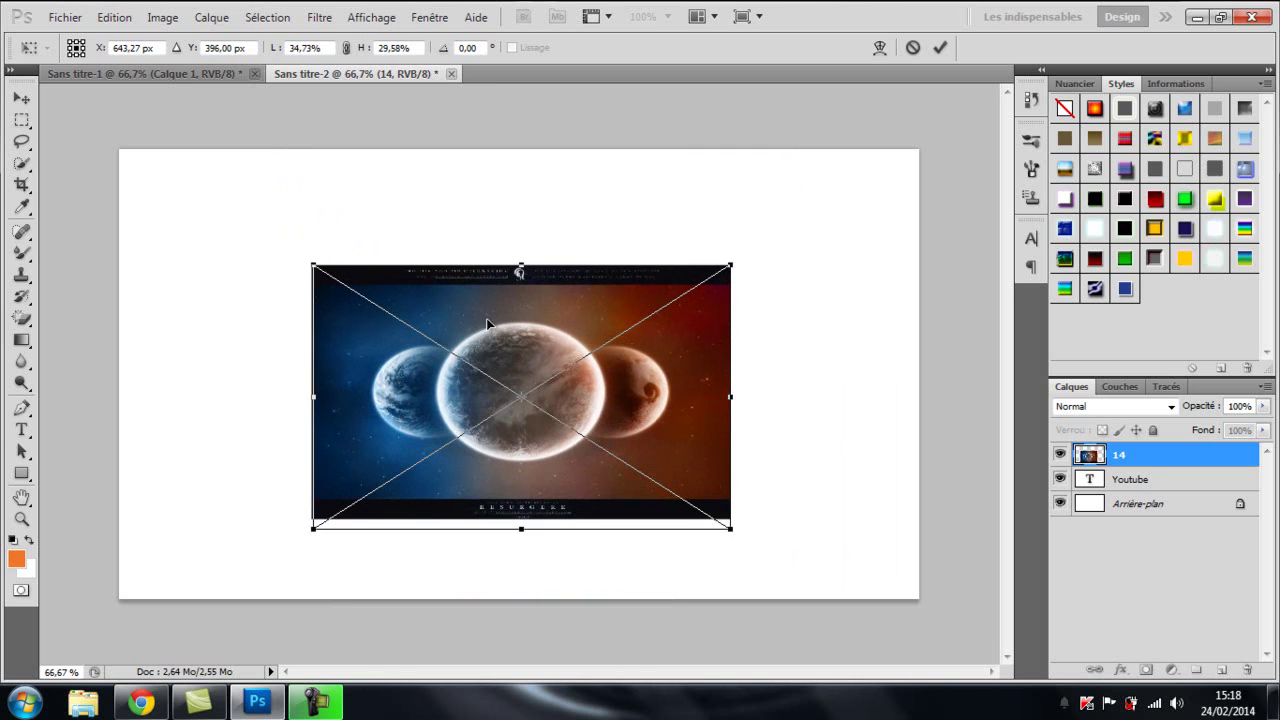
{"action": "left_click_drag", "start_coordinate": [522, 266], "coordinate": [521, 217]}
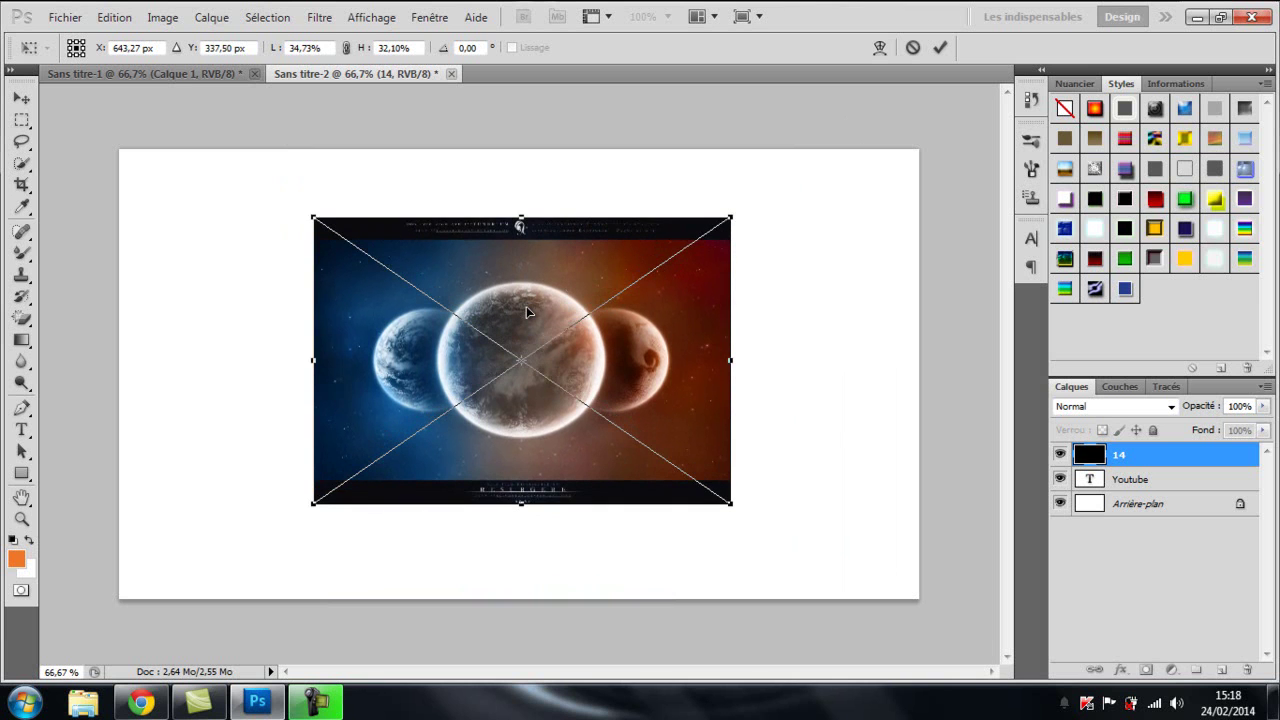
{"action": "left_click_drag", "start_coordinate": [528, 311], "coordinate": [529, 319]}
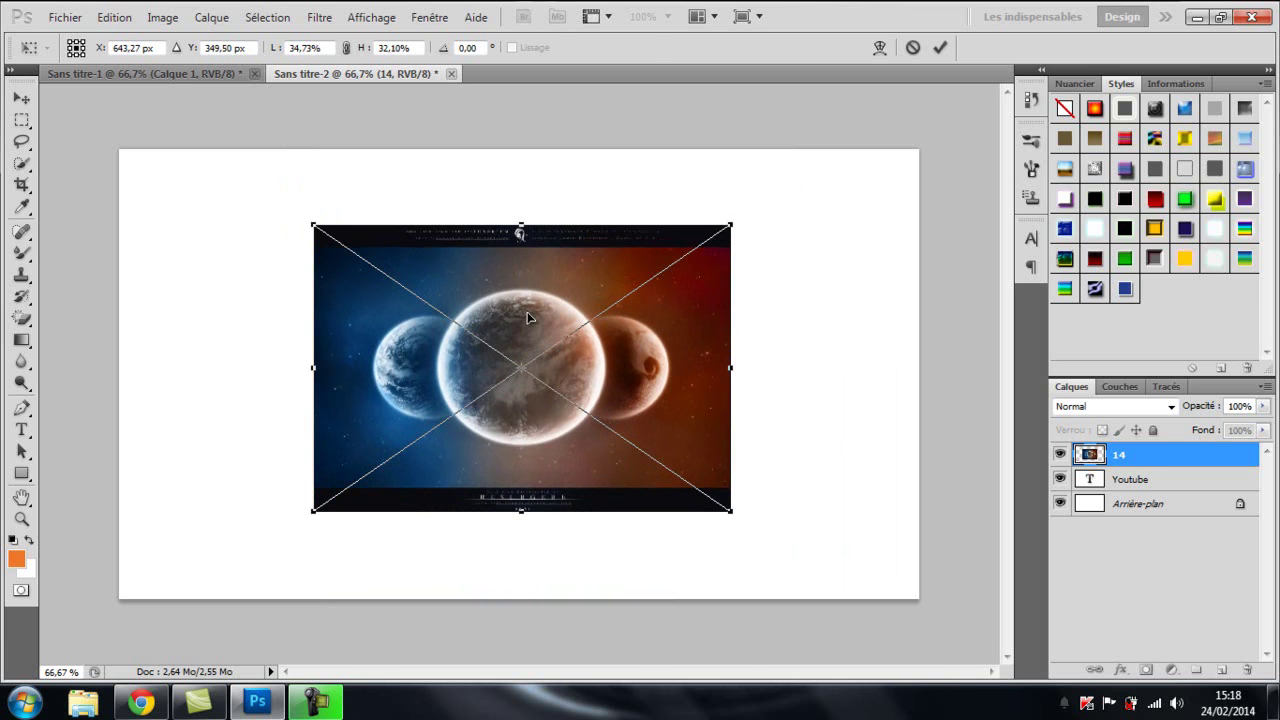
{"action": "key", "text": "t"}
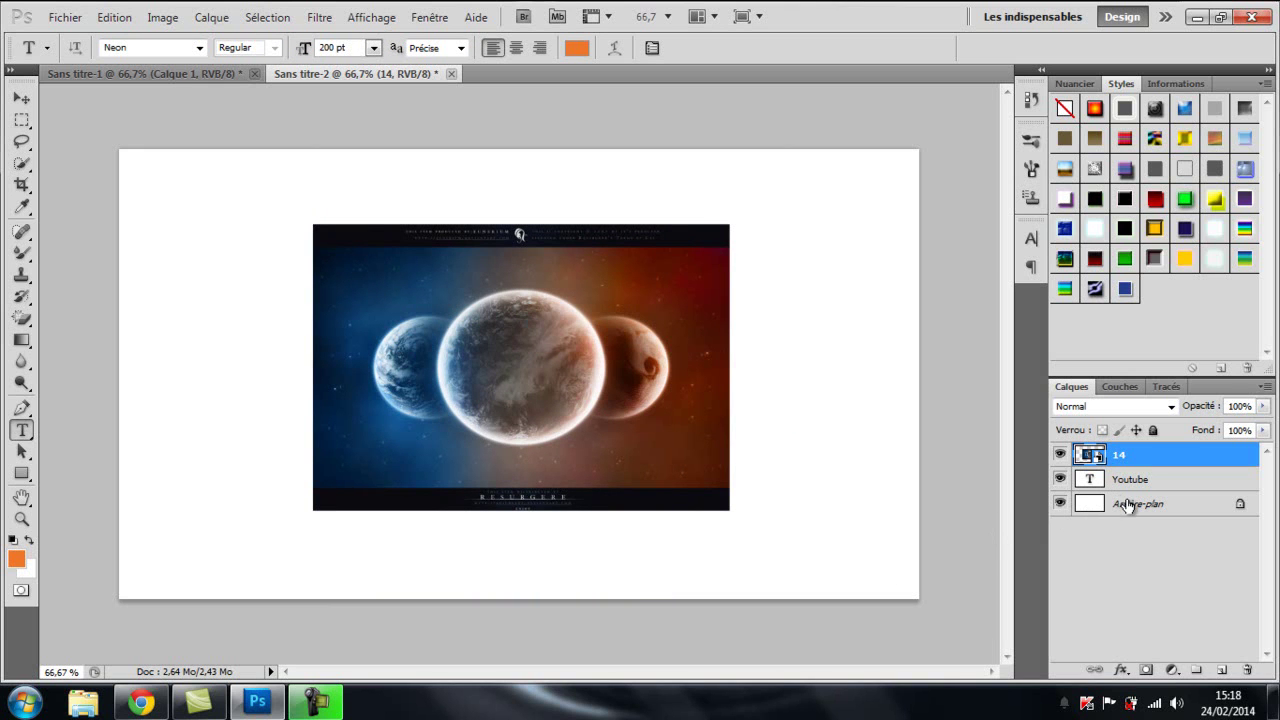
Choose the rectangular marquee as the selection shape
{"action": "left_click", "coordinate": [23, 121]}
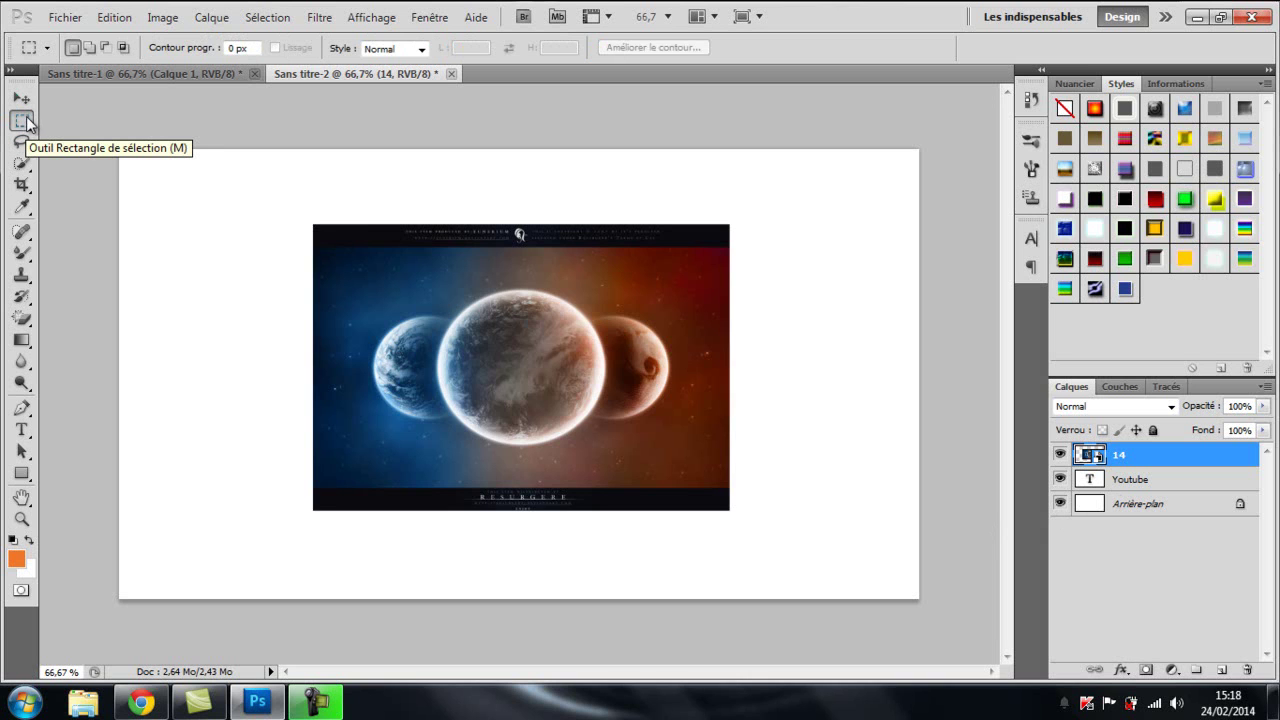
{"action": "right_click", "coordinate": [27, 124]}
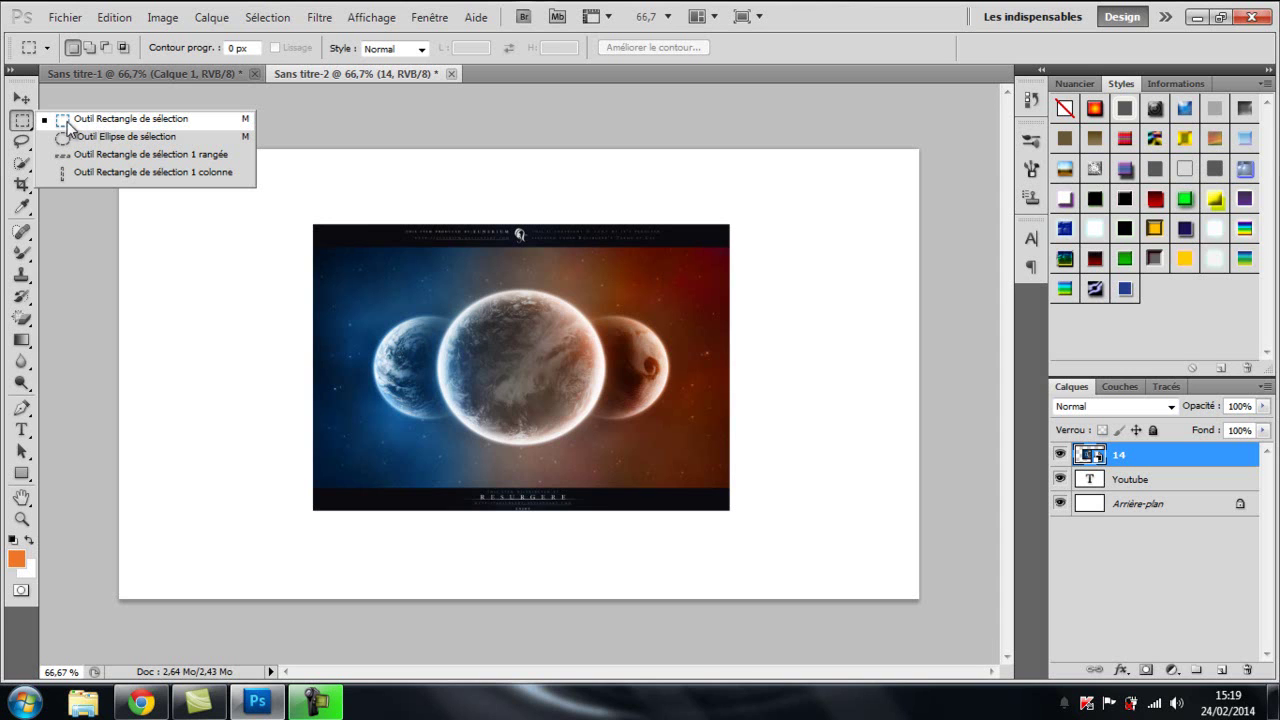
{"action": "left_click", "coordinate": [67, 121]}
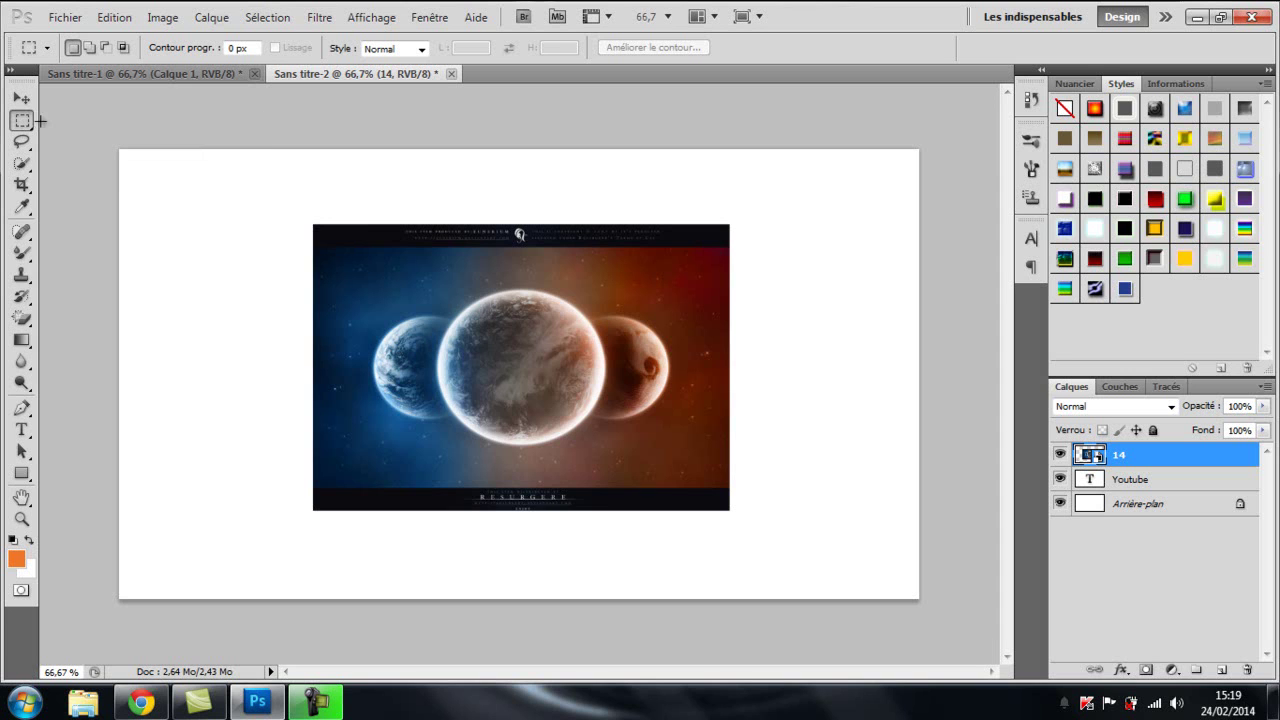
Move the Youtube layer above layer 14 and nudge the text down and left
{"action": "left_click", "coordinate": [1158, 482]}
{"action": "left_click_drag", "start_coordinate": [1158, 482], "coordinate": [1162, 450]}
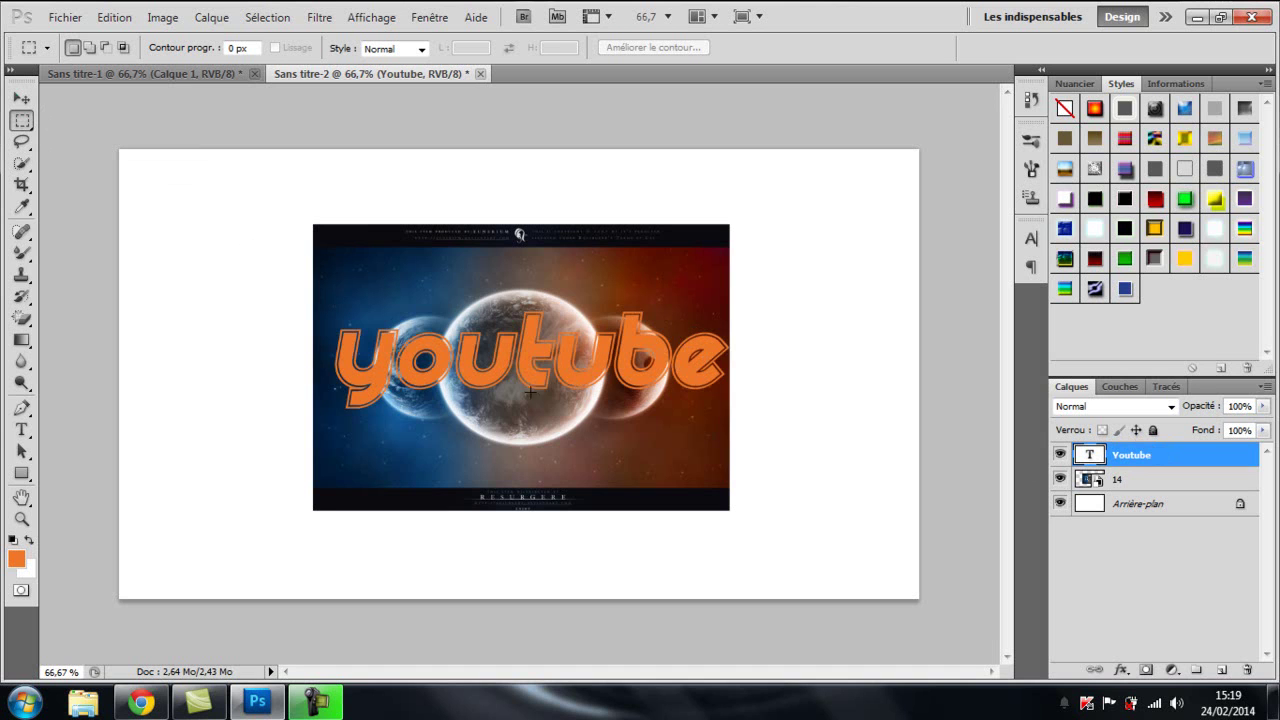
{"action": "left_click", "coordinate": [21, 98]}
{"action": "left_click_drag", "start_coordinate": [517, 366], "coordinate": [518, 374]}
{"action": "key", "text": "shift+Left"}
{"action": "key", "text": "shift+Left"}
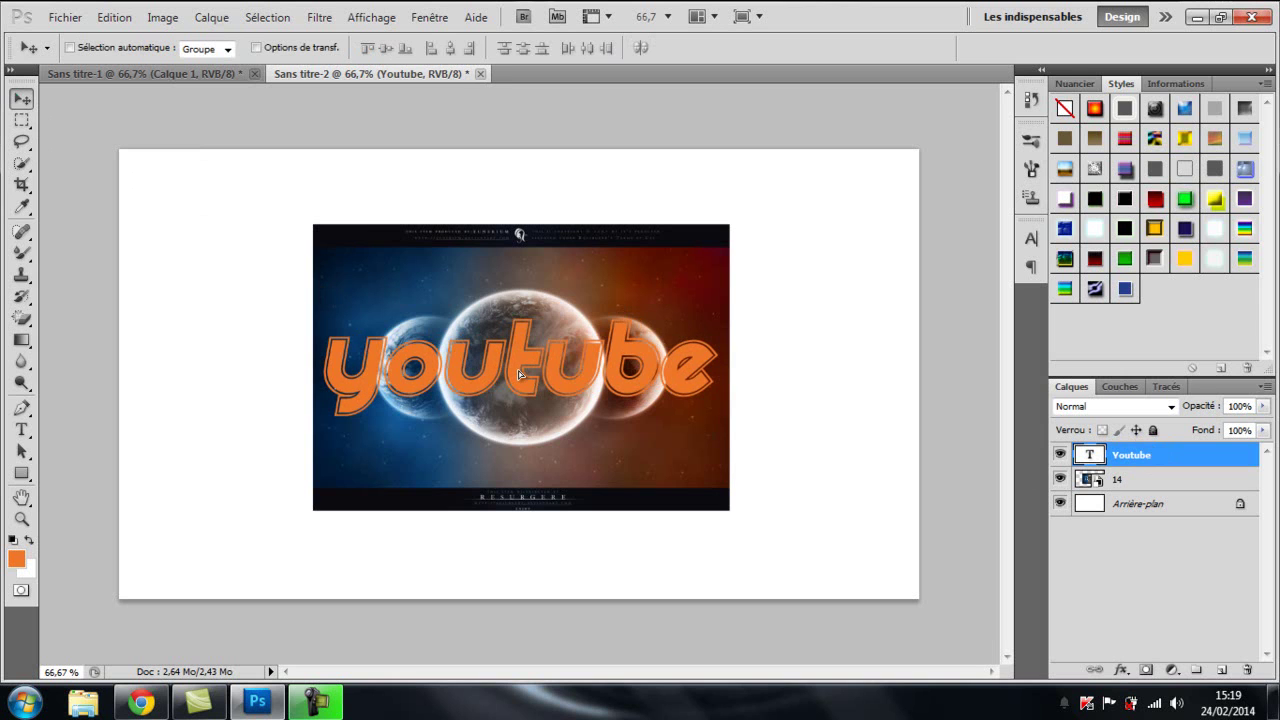
{"action": "left_click", "coordinate": [21, 120]}
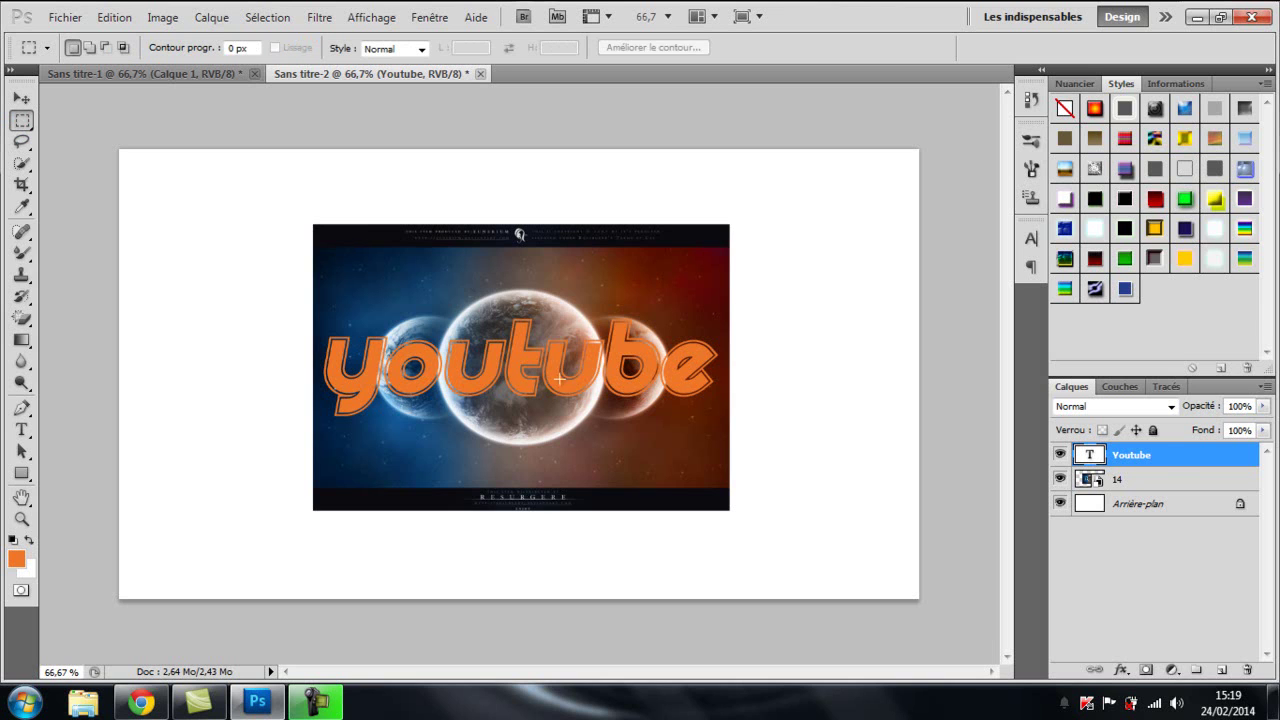
Load the youtube letter selection and put layer 14 above the Youtube text layer
{"action": "left_click", "coordinate": [261, 20]}
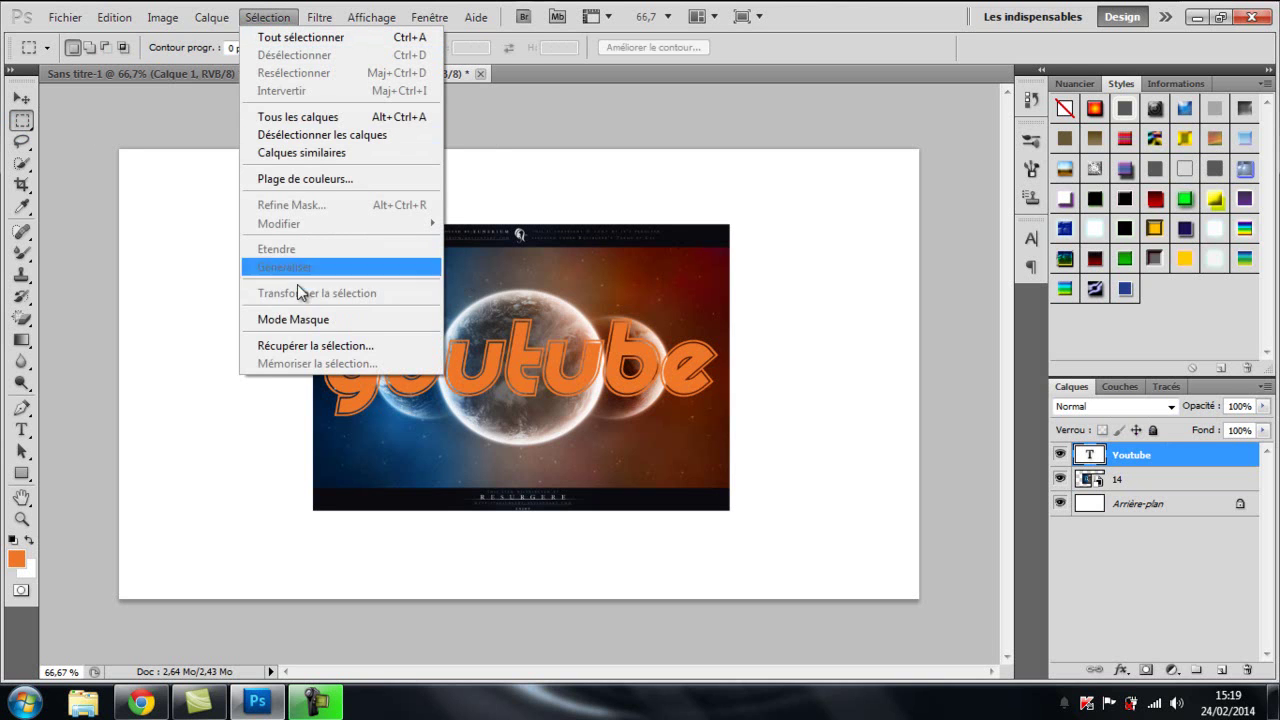
{"action": "left_click", "coordinate": [314, 346]}
{"action": "left_click", "coordinate": [764, 195]}
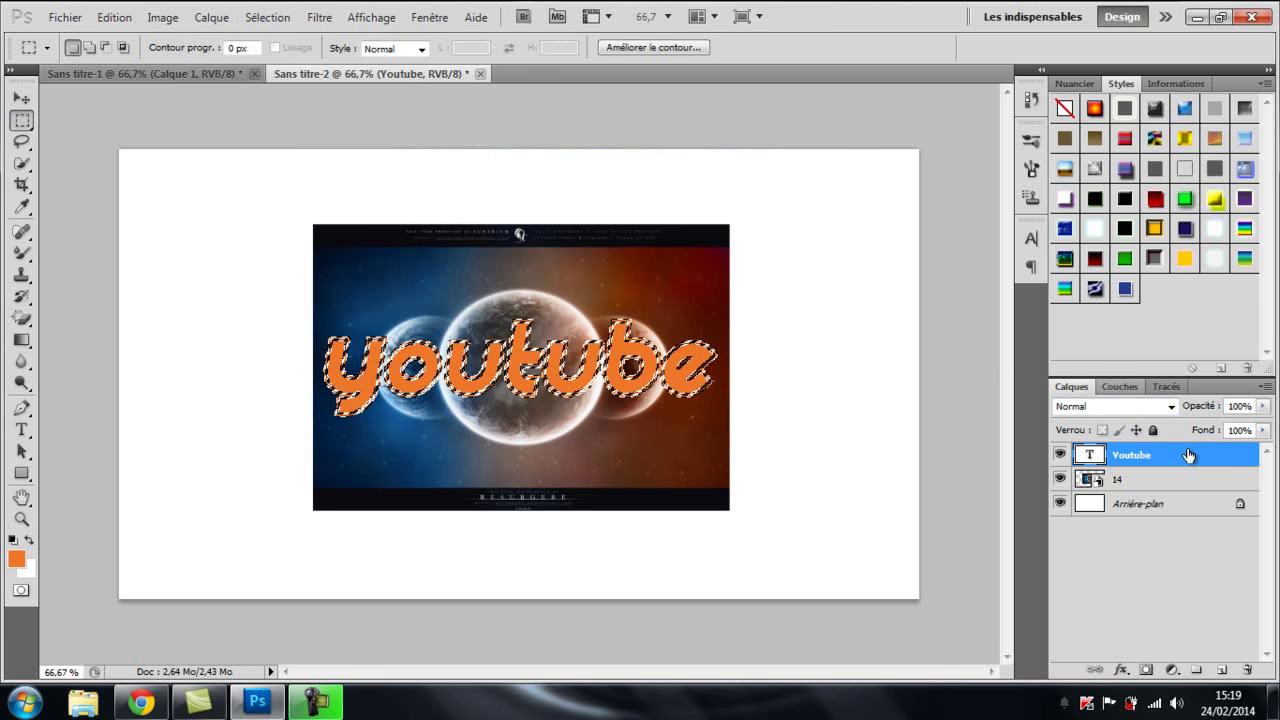
{"action": "left_click_drag", "start_coordinate": [1188, 455], "coordinate": [1183, 494]}
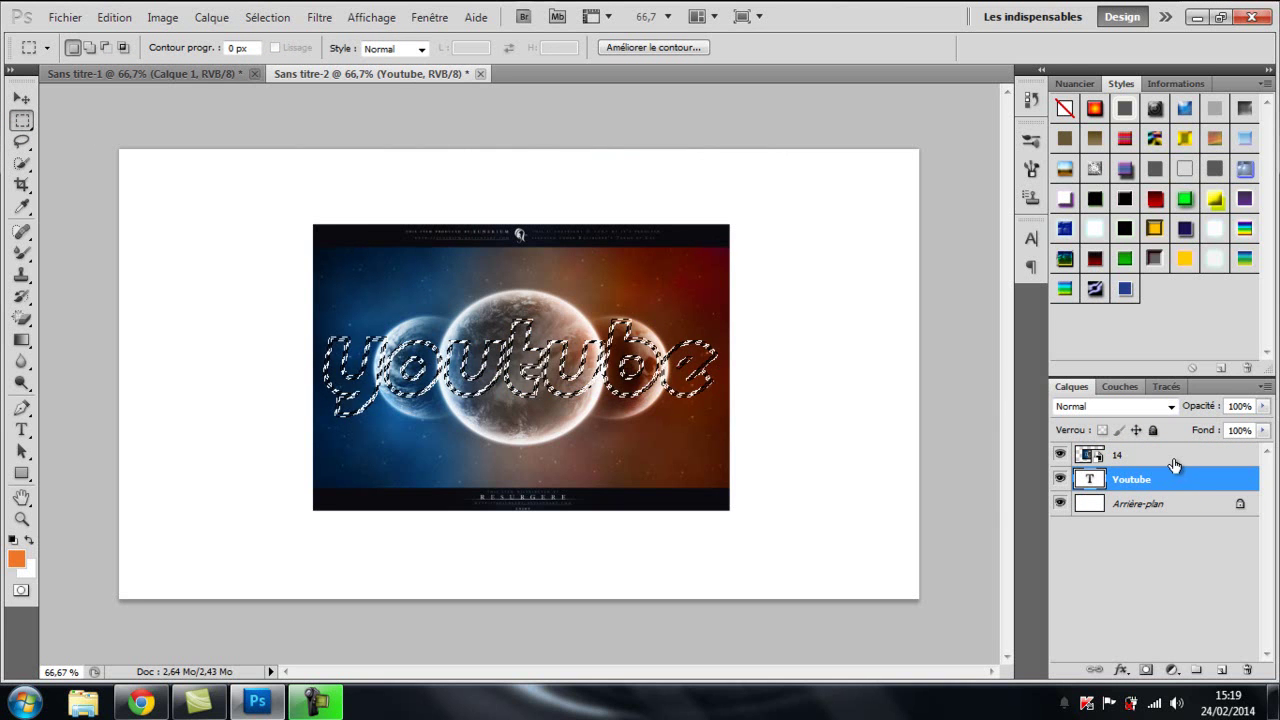
{"action": "left_click", "coordinate": [1174, 459]}
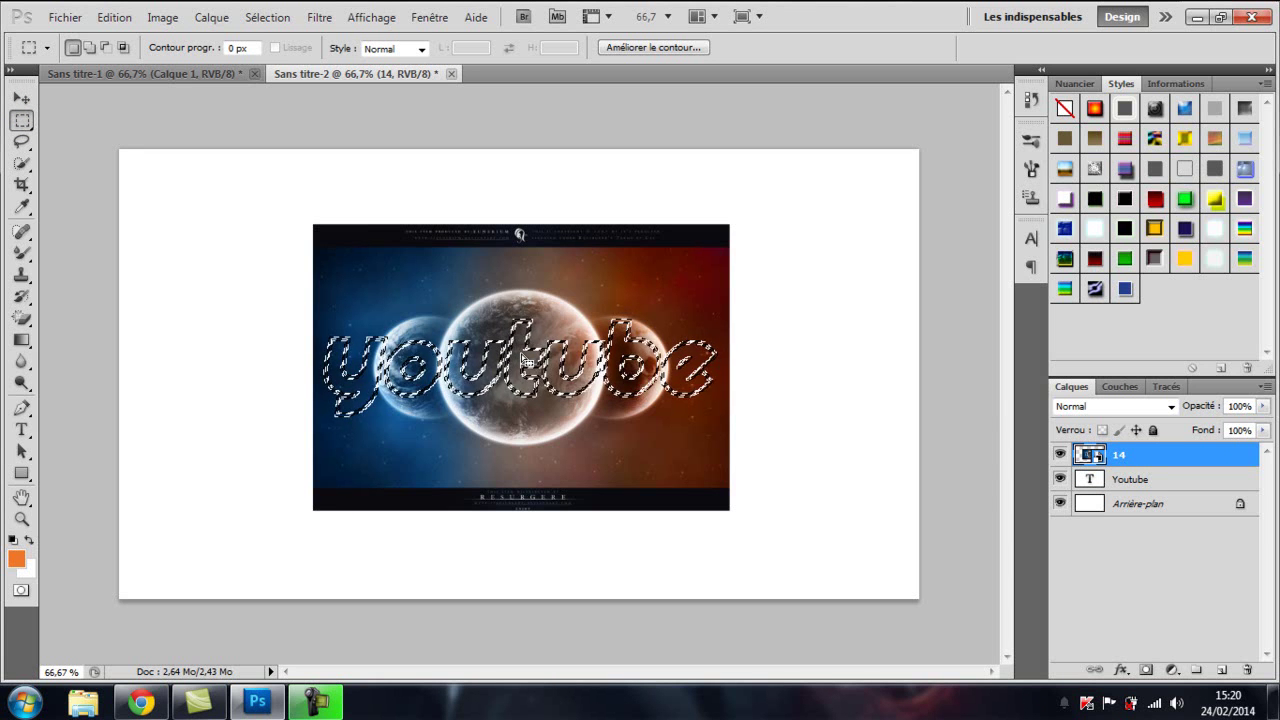
Copy the letter-shaped planets area to Calque 1 with Calque par Copier, then reselect layer 14
{"action": "right_click", "coordinate": [522, 358]}
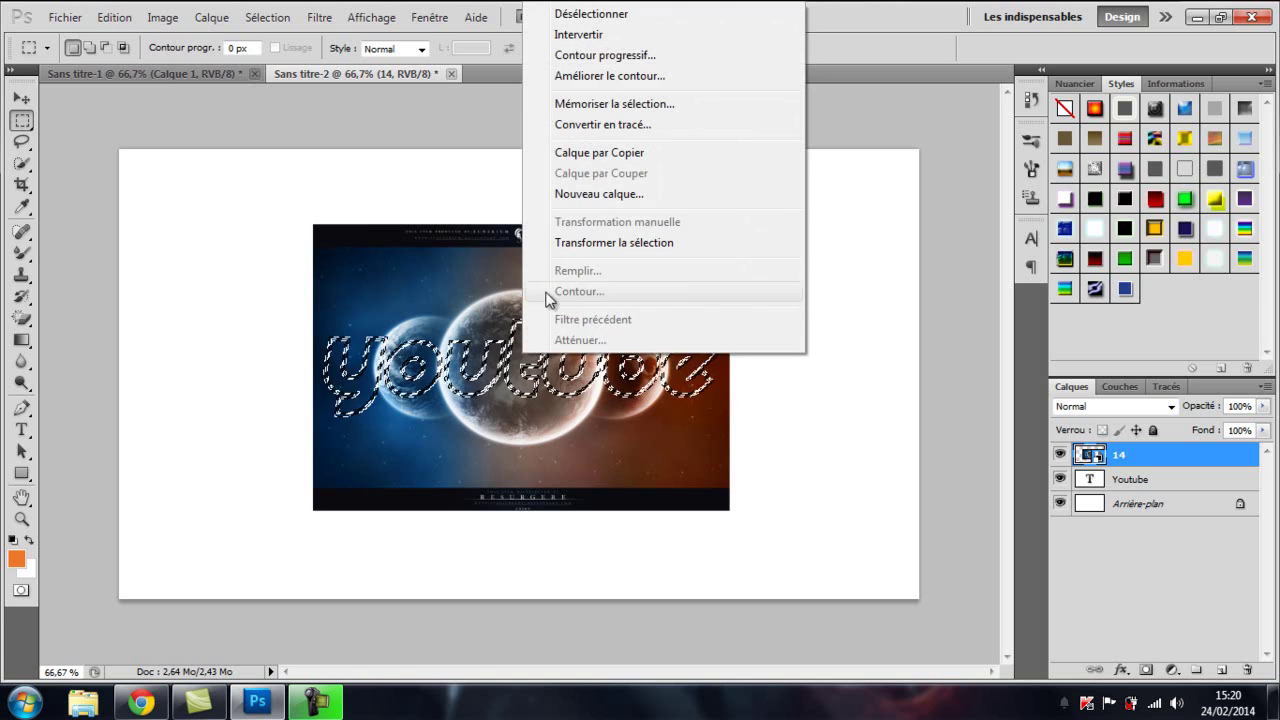
{"action": "left_click", "coordinate": [590, 151]}
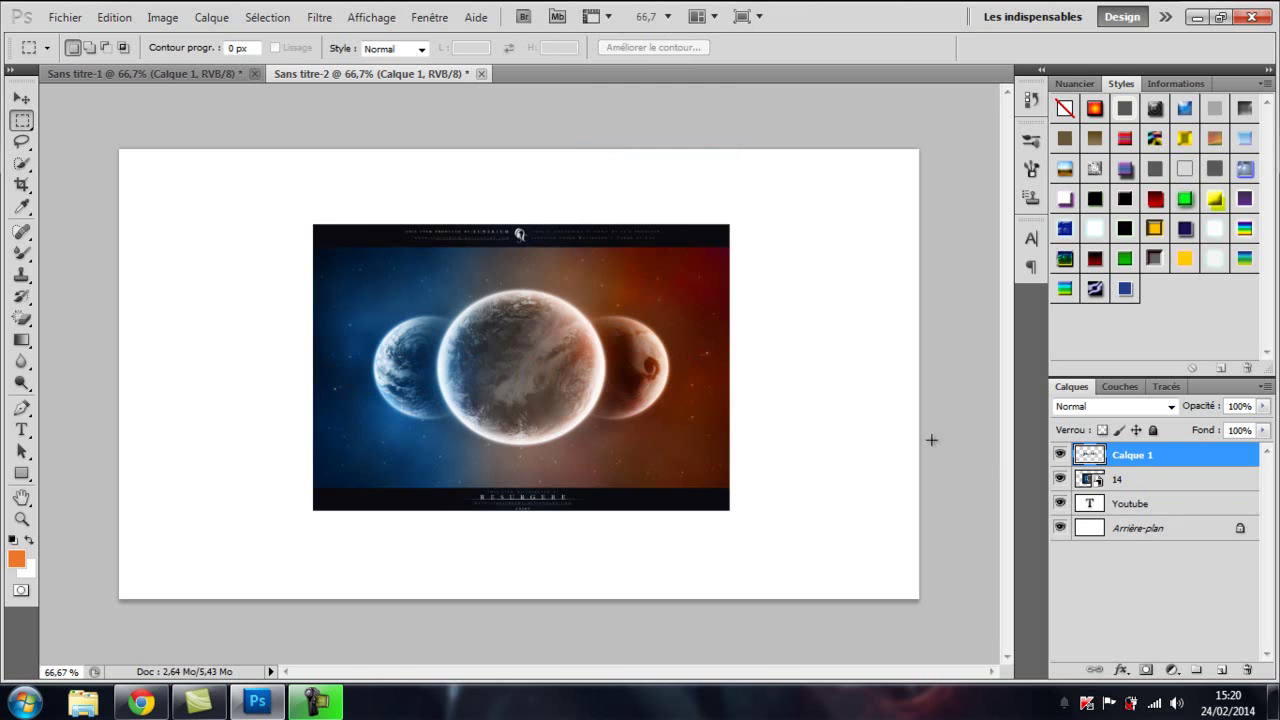
{"action": "left_click", "coordinate": [1148, 486]}
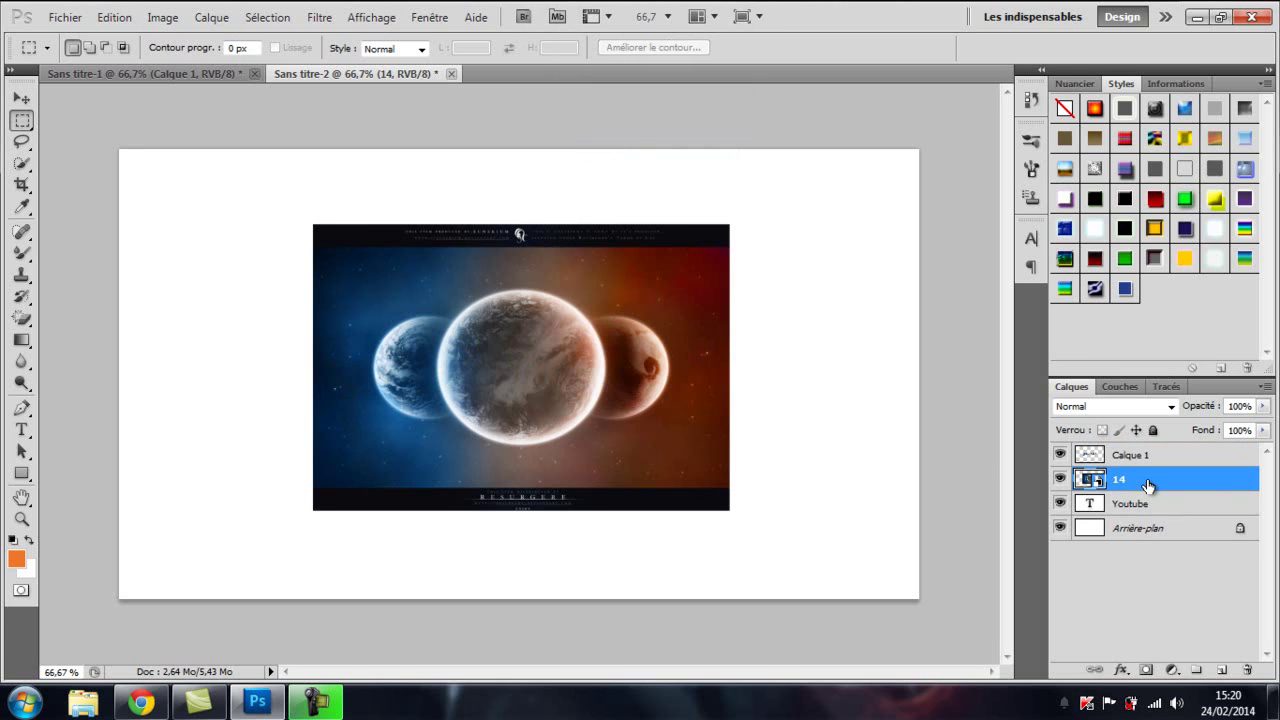
Delete planet layer 14, pick the Gradient tool, and add empty layer Calque 2
{"action": "right_click", "coordinate": [1148, 479]}
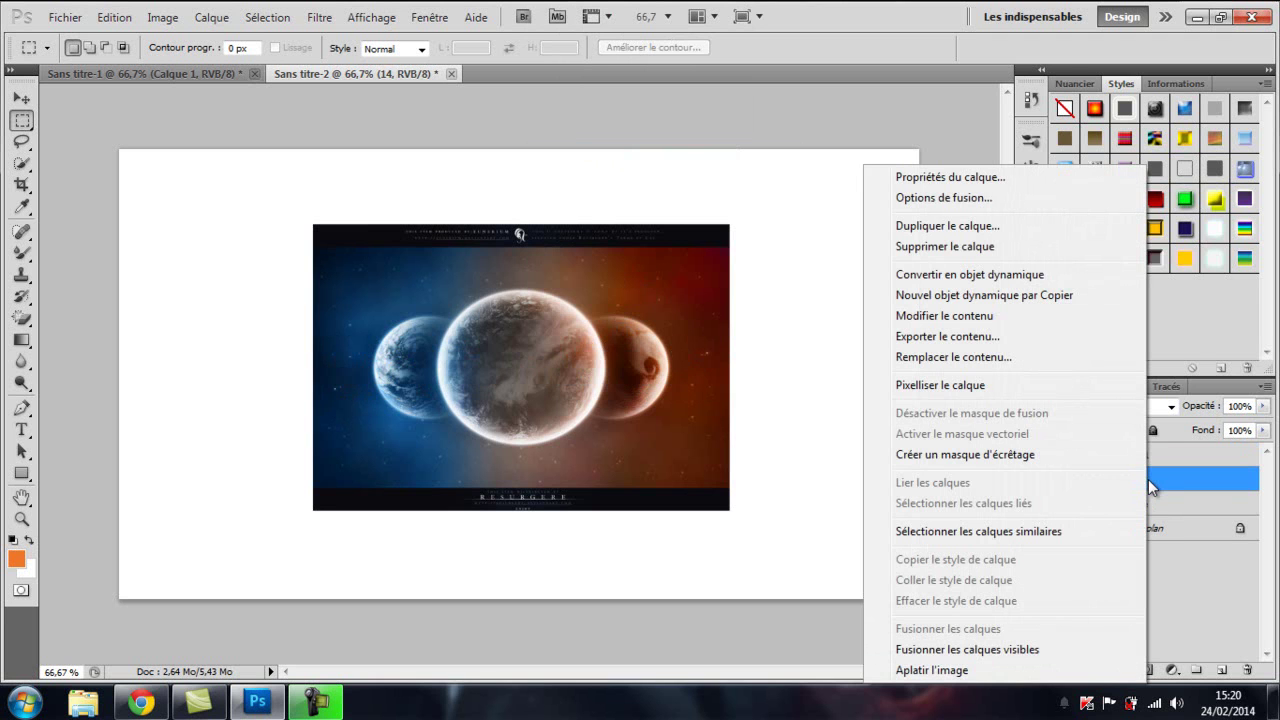
{"action": "left_click", "coordinate": [945, 248]}
{"action": "left_click", "coordinate": [572, 271]}
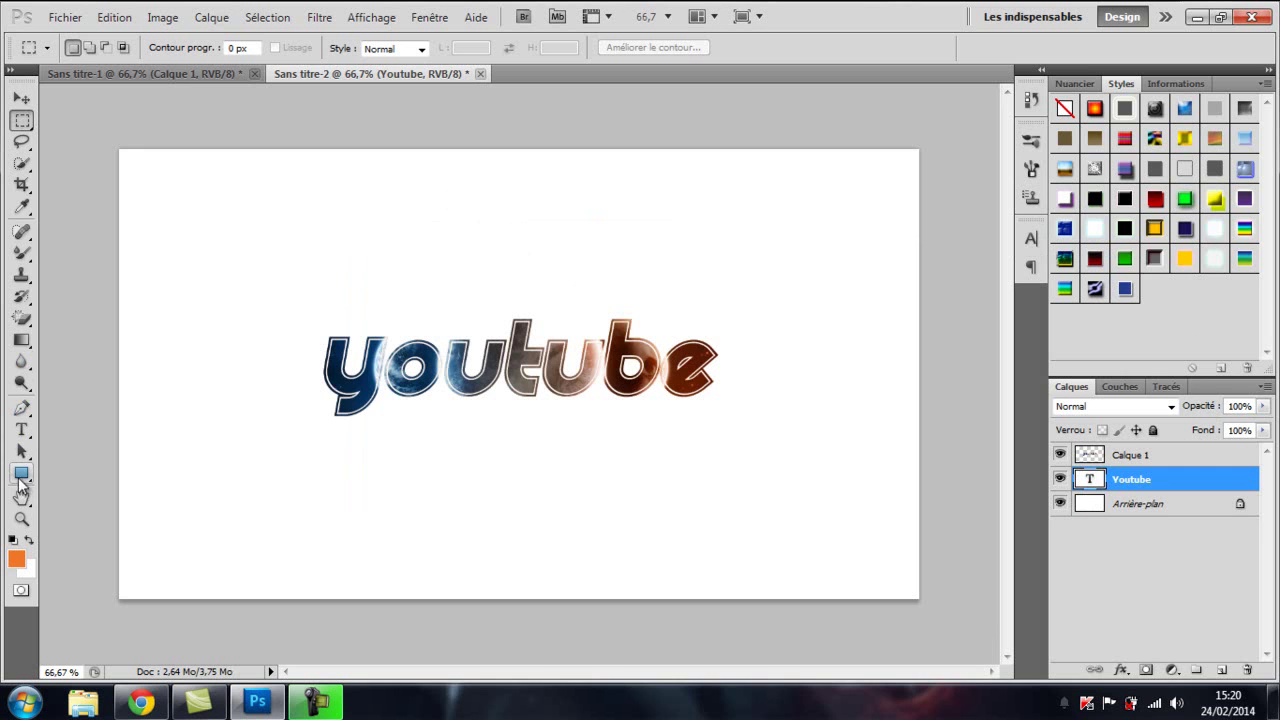
{"action": "left_click", "coordinate": [21, 340]}
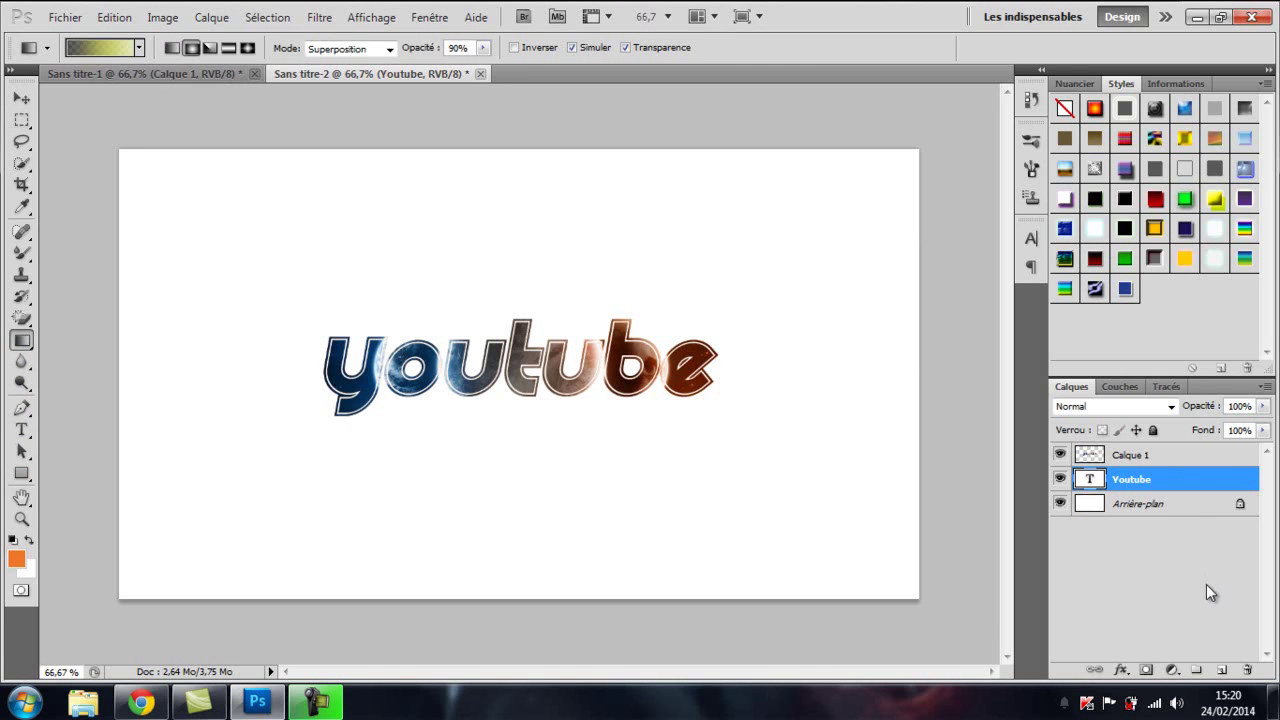
{"action": "left_click", "coordinate": [1221, 669]}
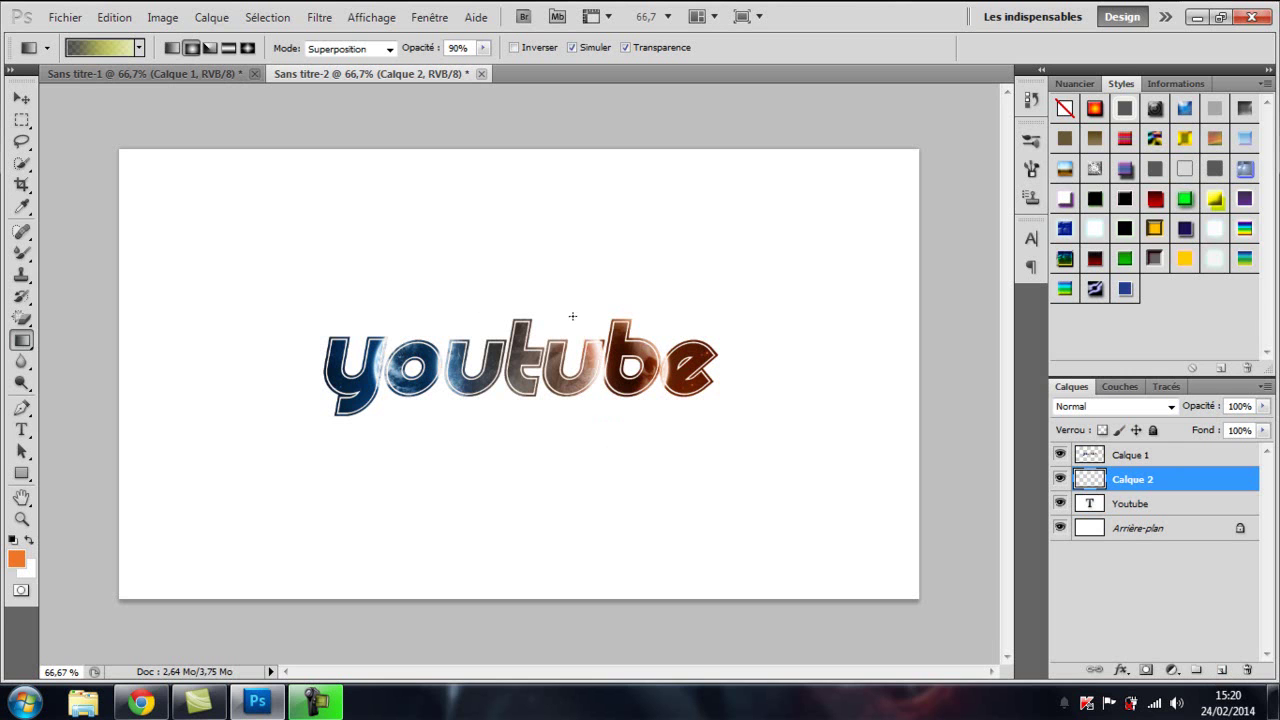
{"action": "left_click_drag", "start_coordinate": [490, 316], "coordinate": [701, 315]}
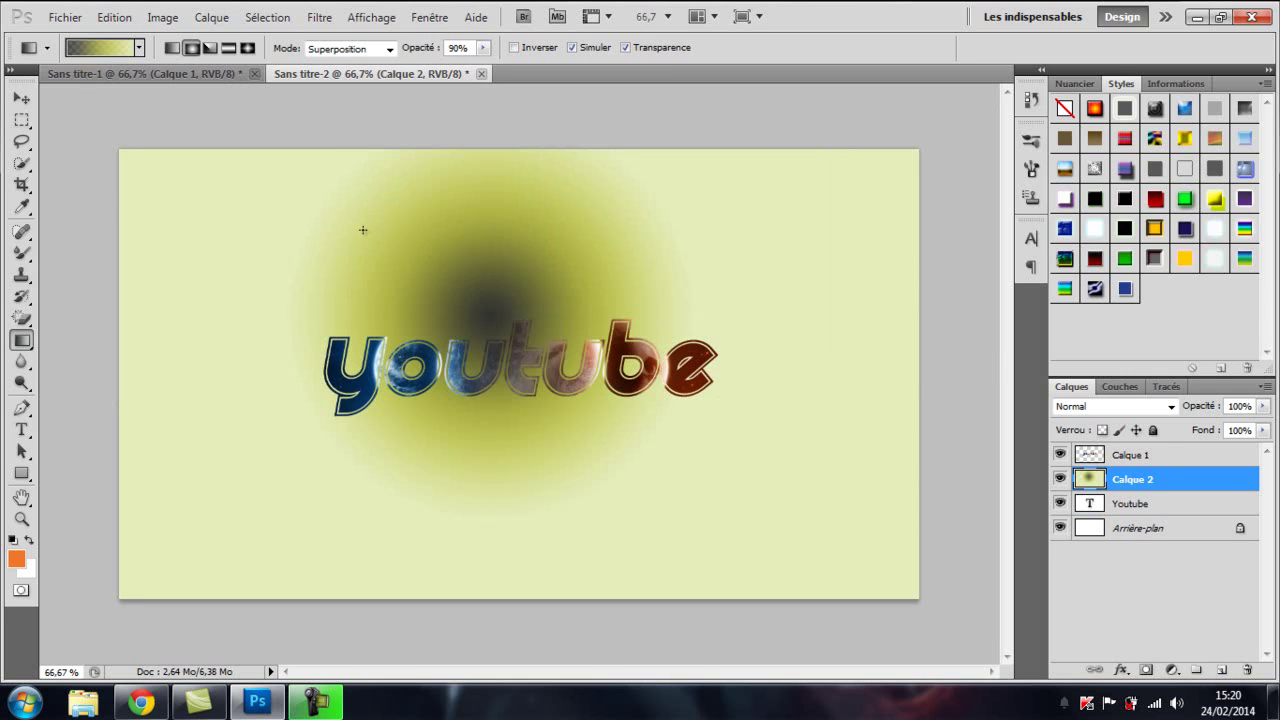
{"action": "key", "text": "ctrl+z"}
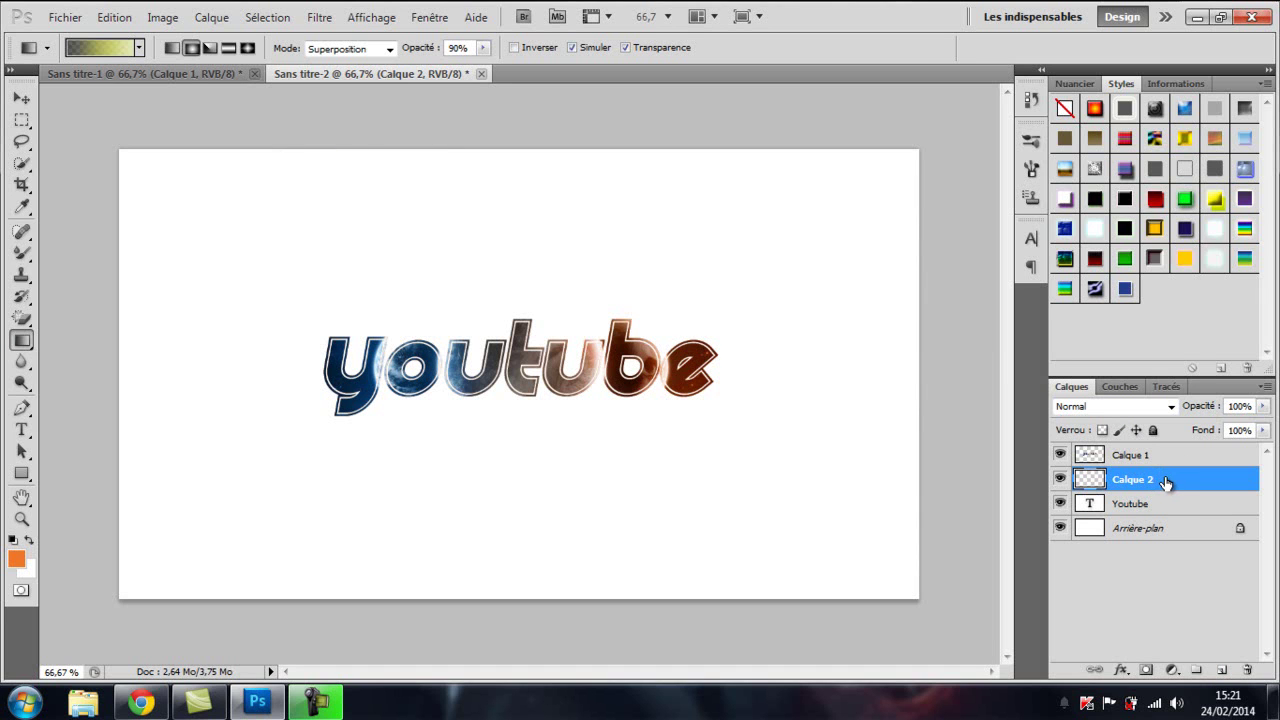
Delete the empty Calque 2 layer
{"action": "right_click", "coordinate": [1166, 481]}
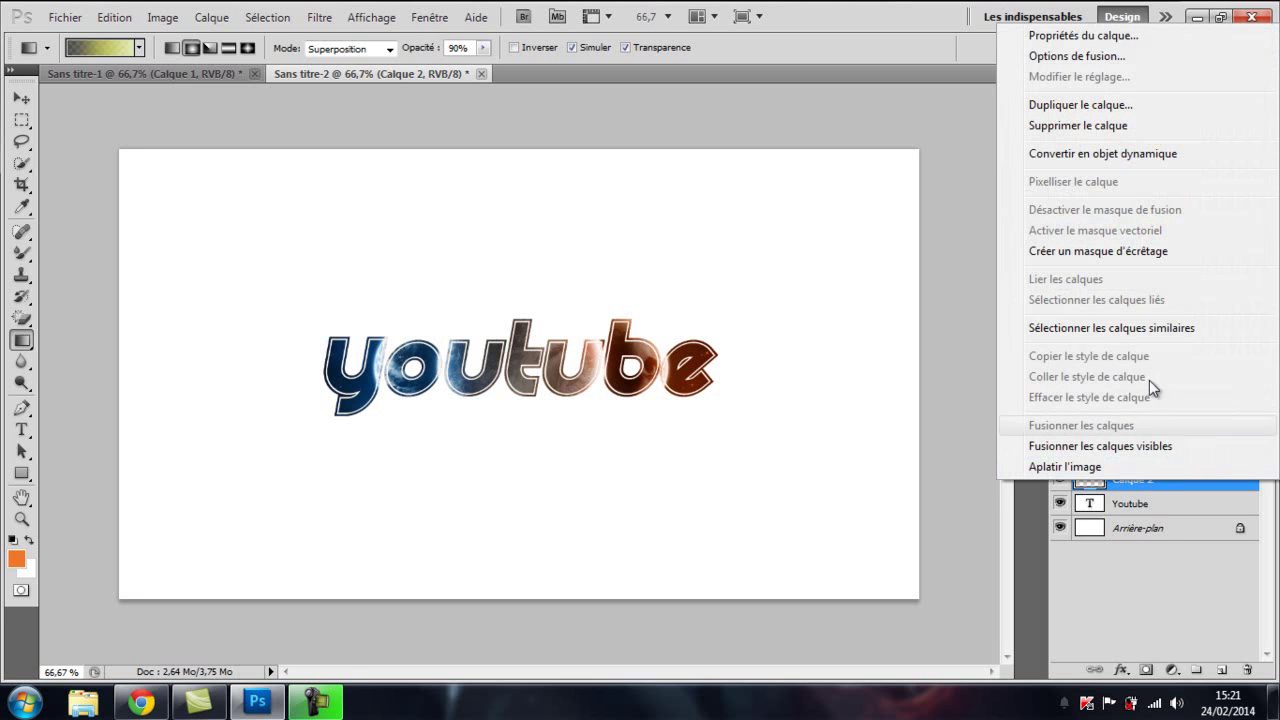
{"action": "left_click", "coordinate": [1085, 126]}
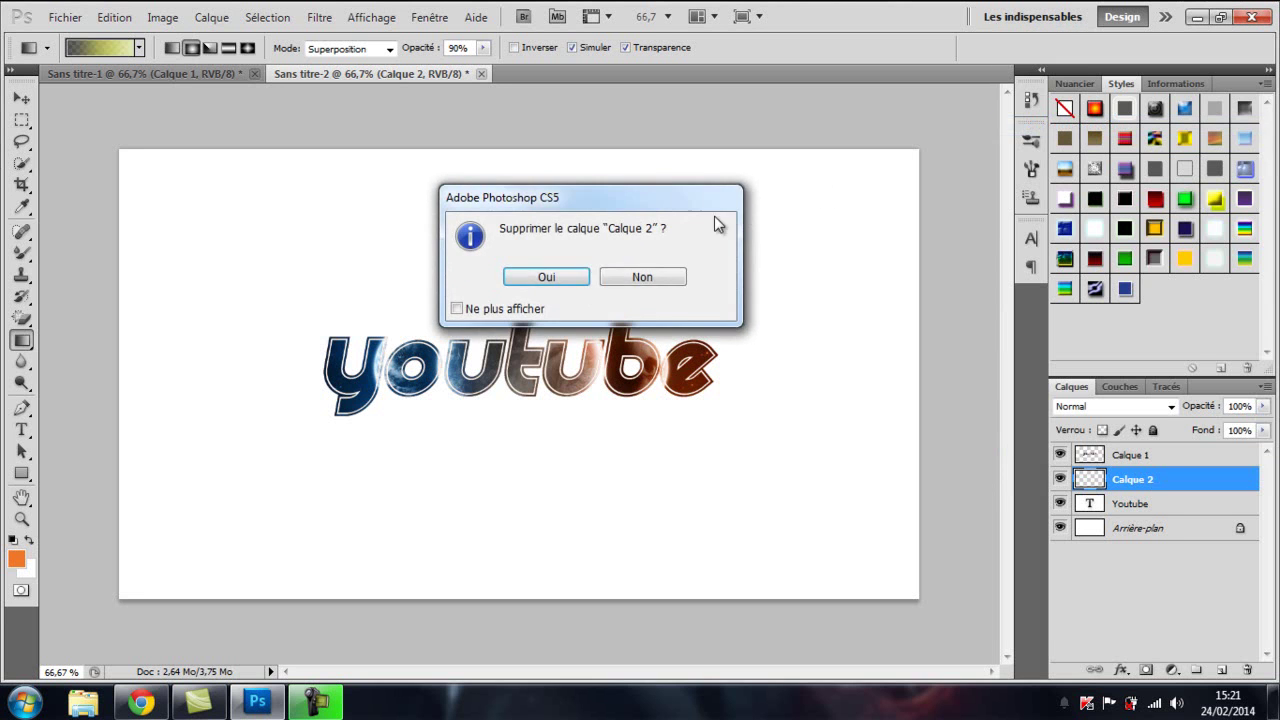
{"action": "left_click", "coordinate": [567, 276]}
Delete the original Youtube text layer and make Calque 1 active
{"action": "right_click", "coordinate": [1165, 481]}
{"action": "left_click", "coordinate": [968, 211]}
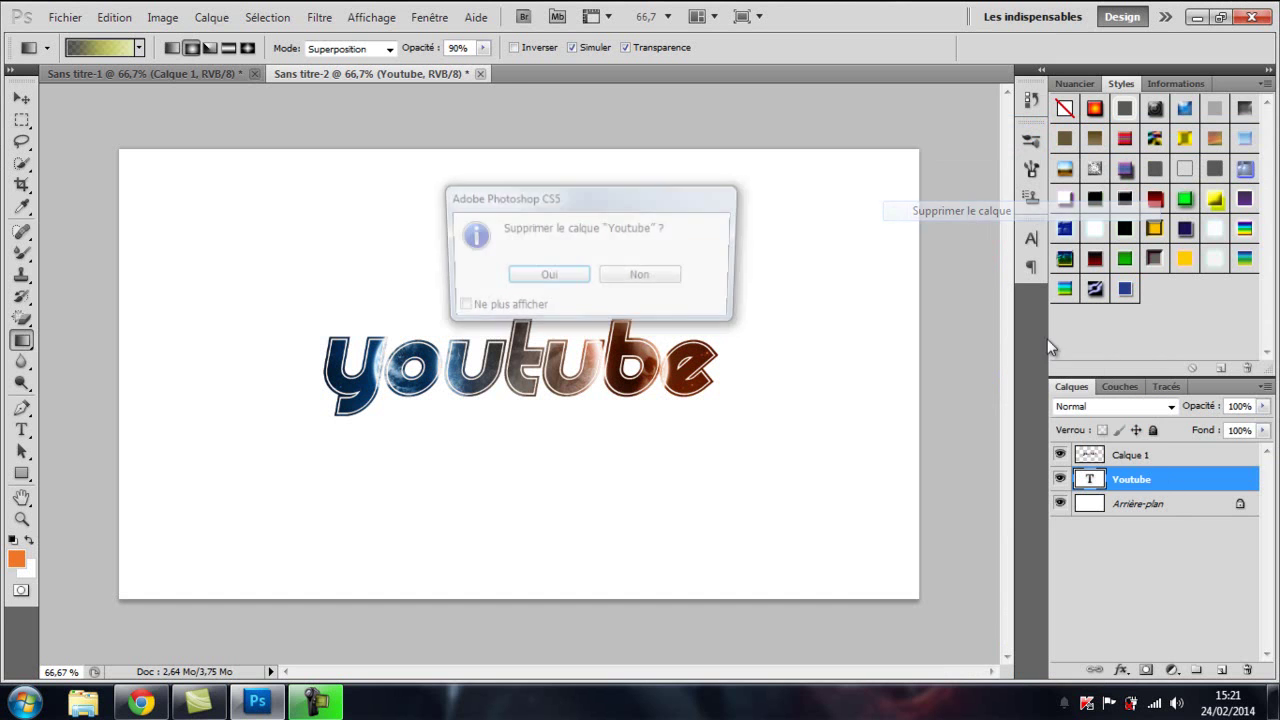
{"action": "left_click", "coordinate": [570, 281]}
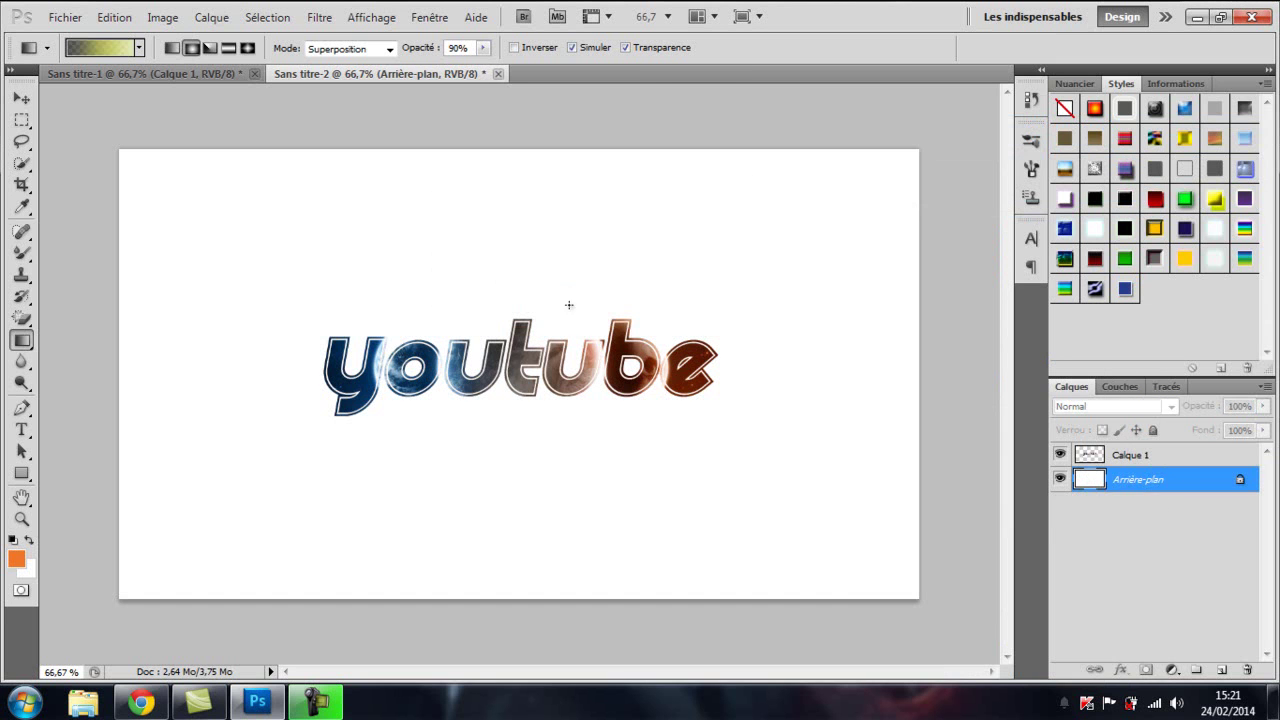
{"action": "left_click", "coordinate": [1171, 462]}
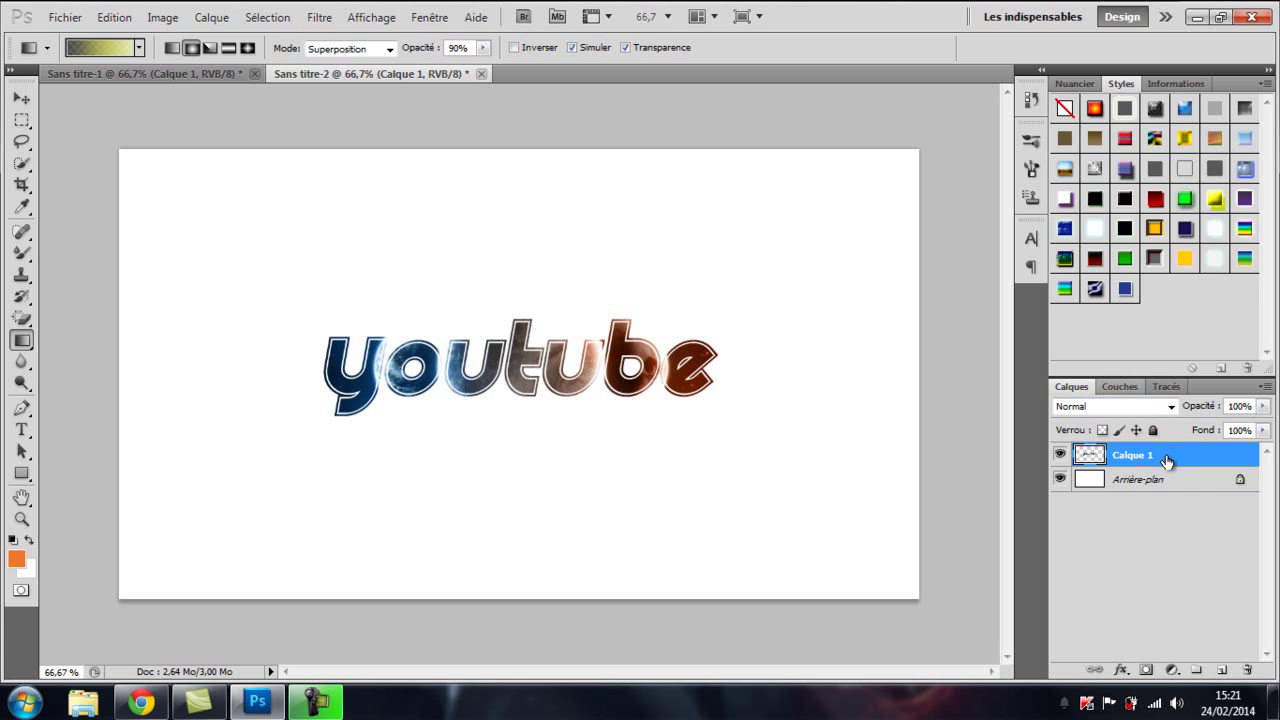
Reload the saved youtube letter selection over Calque 1 and pick the Rectangle Marquee tool
{"action": "left_click", "coordinate": [272, 24]}
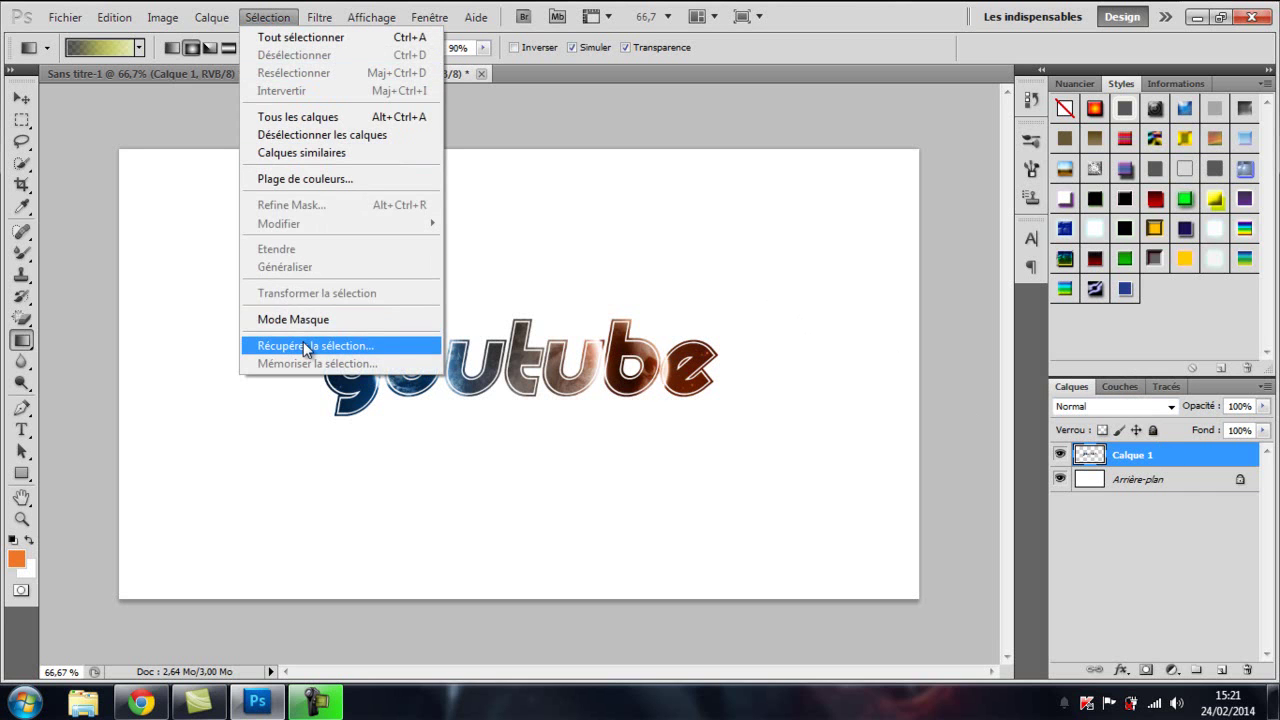
{"action": "left_click", "coordinate": [305, 346]}
{"action": "left_click", "coordinate": [790, 195]}
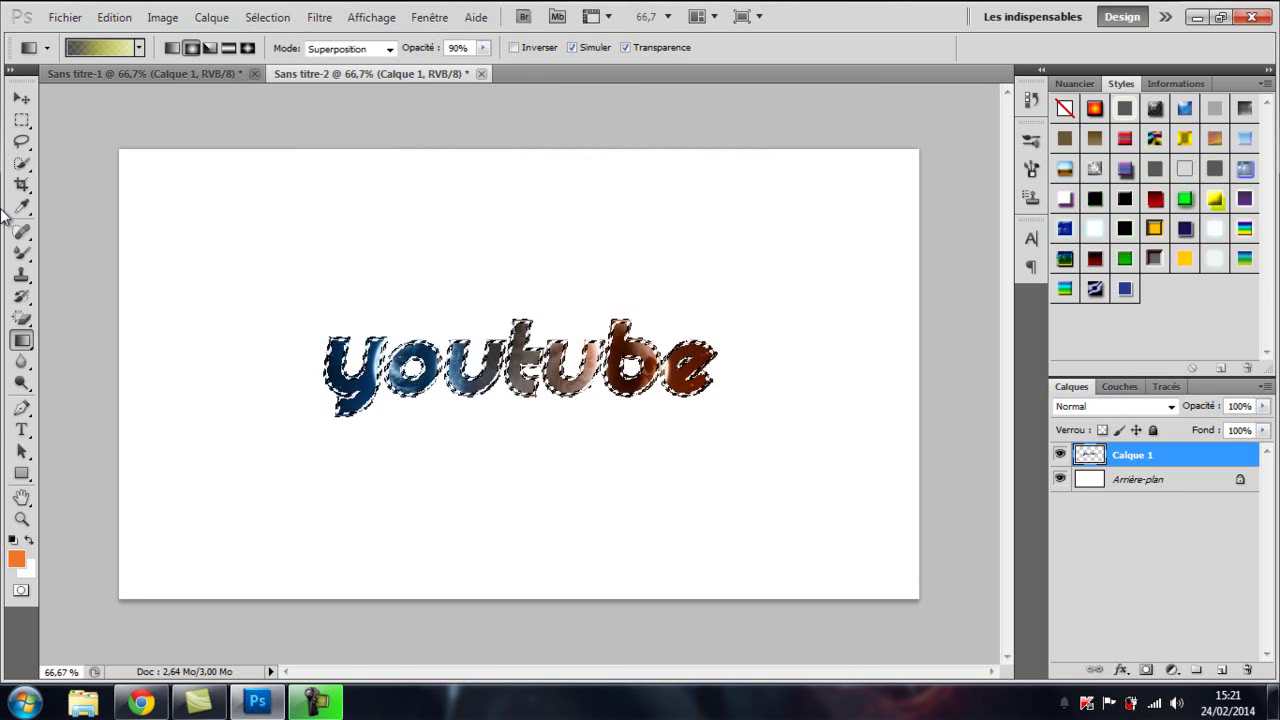
{"action": "left_click", "coordinate": [21, 119]}
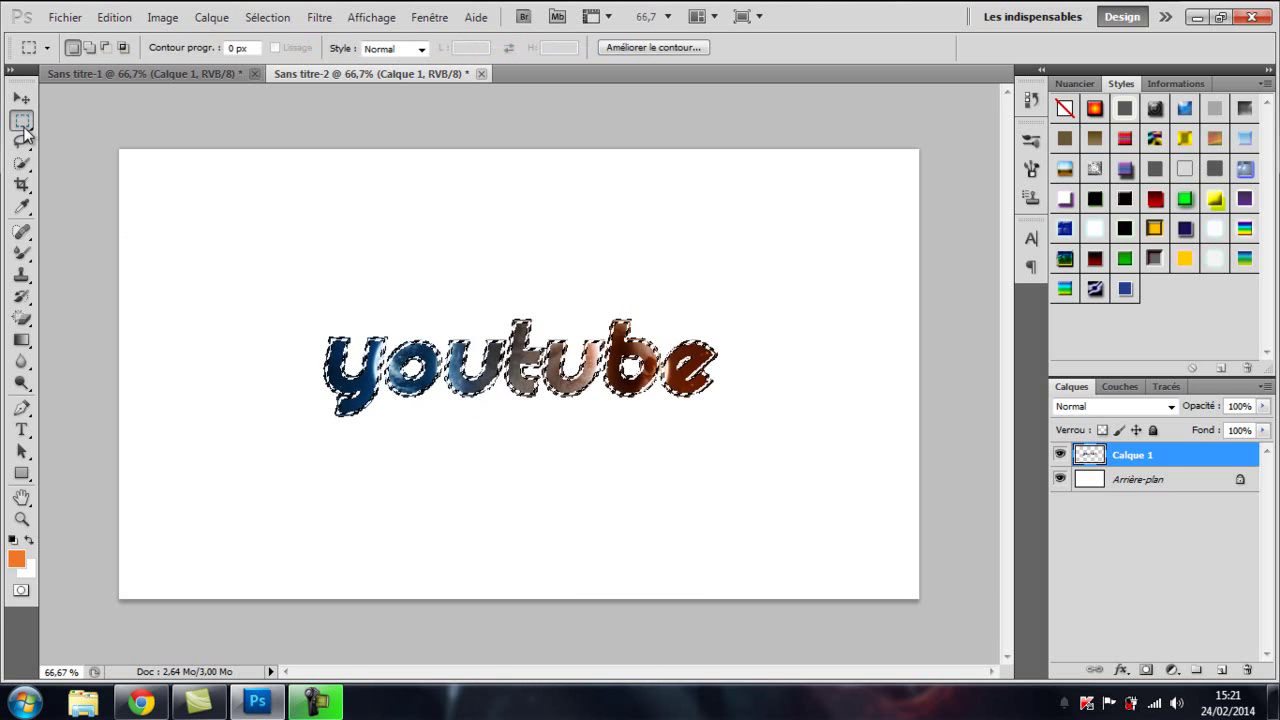
Open Améliorer le contour with On Layers view, Smart Radius off and Decontaminate Colors on
{"action": "right_click", "coordinate": [455, 334]}
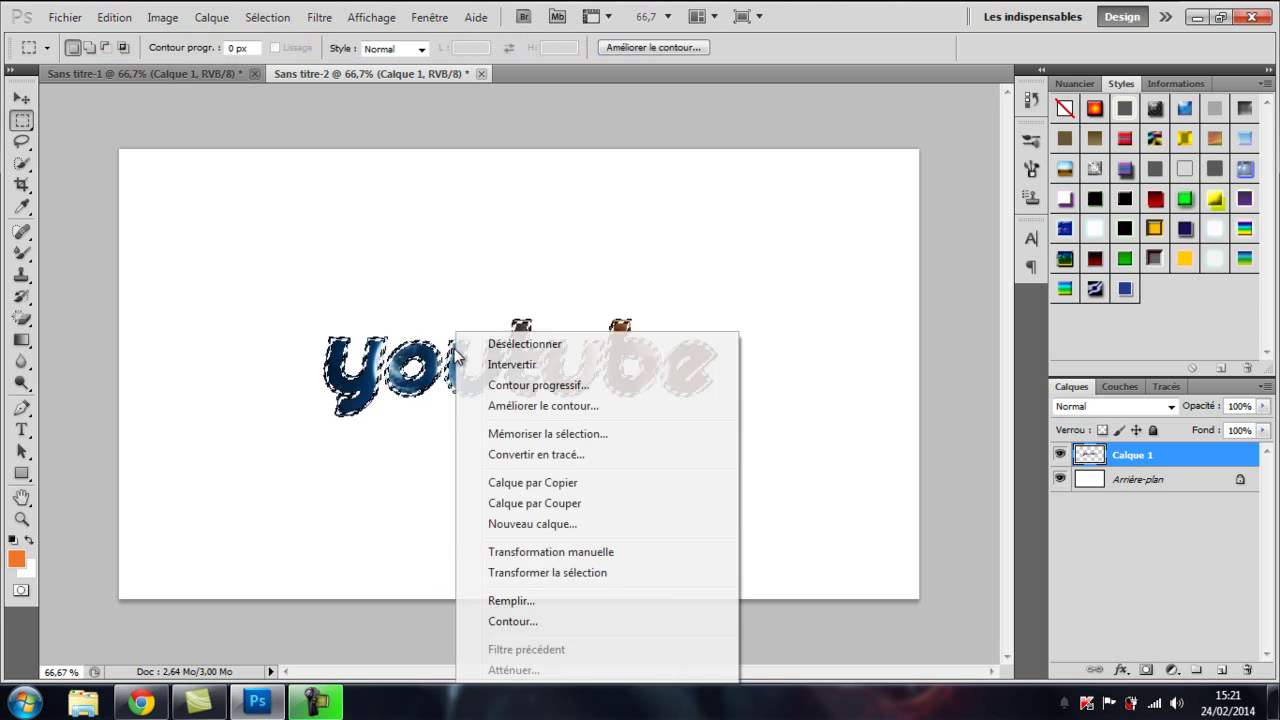
{"action": "left_click", "coordinate": [549, 402]}
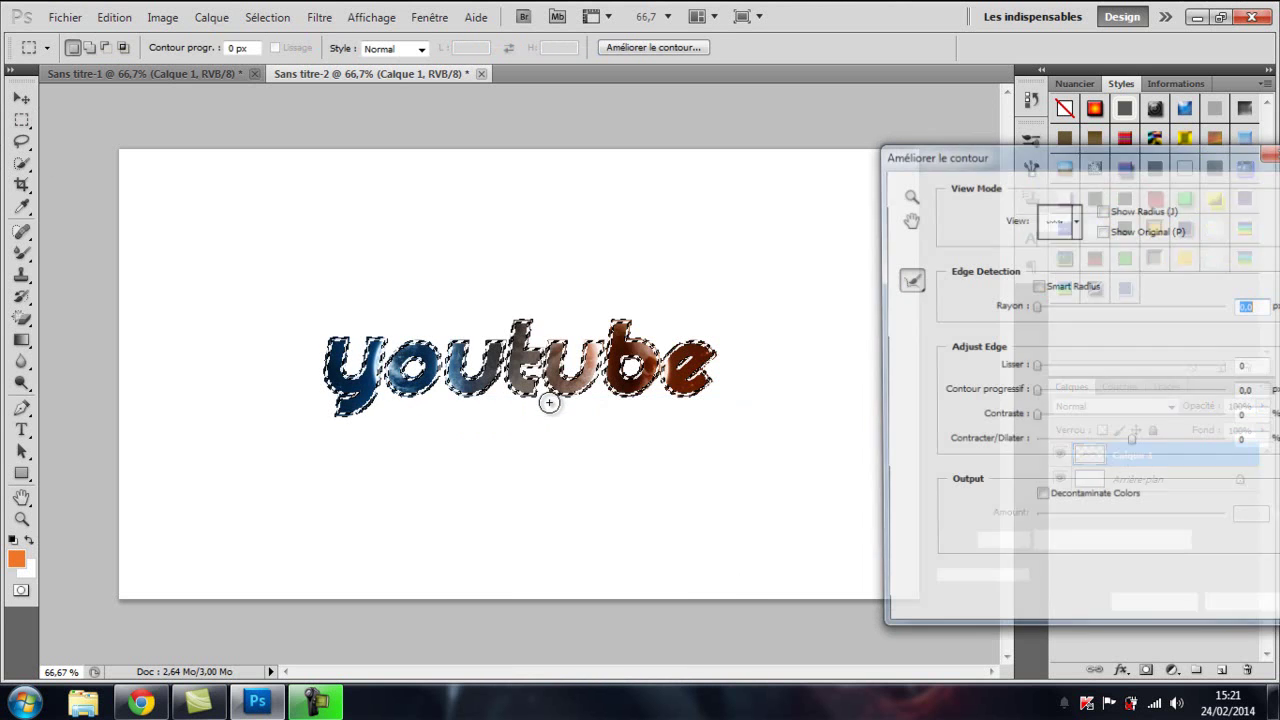
{"action": "left_click_drag", "start_coordinate": [1203, 157], "coordinate": [1147, 160]}
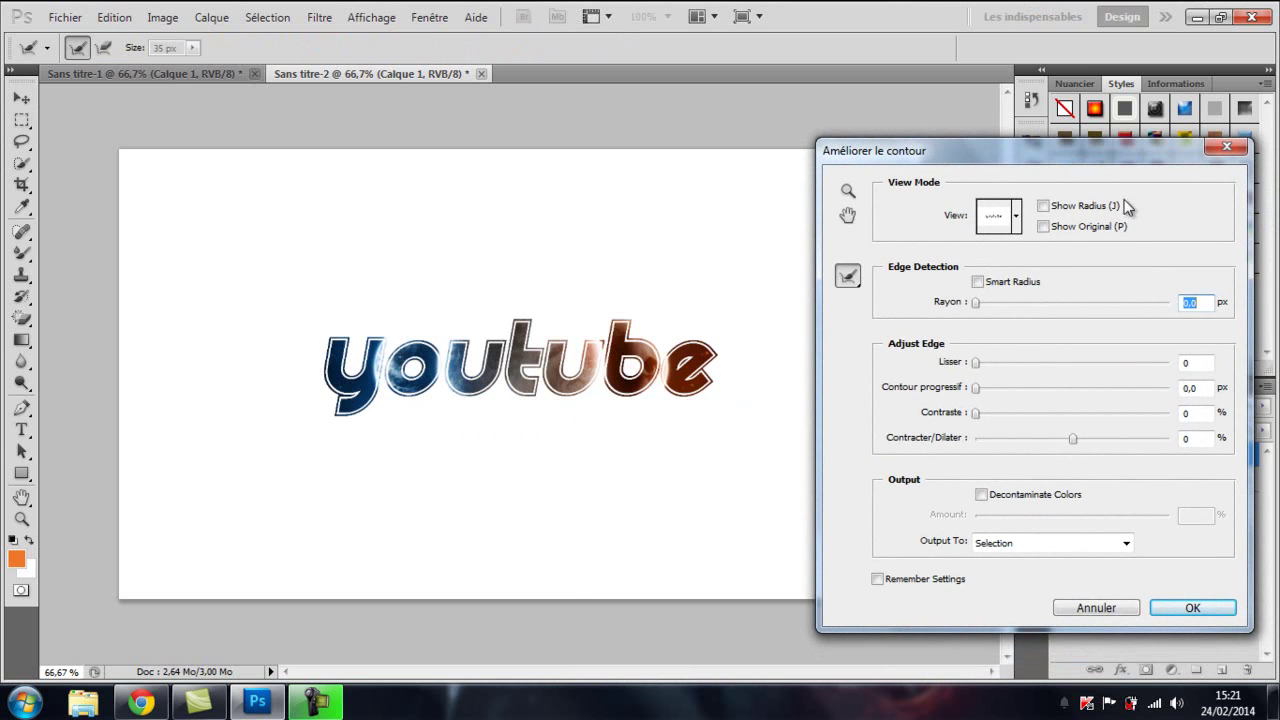
{"action": "left_click", "coordinate": [1018, 217]}
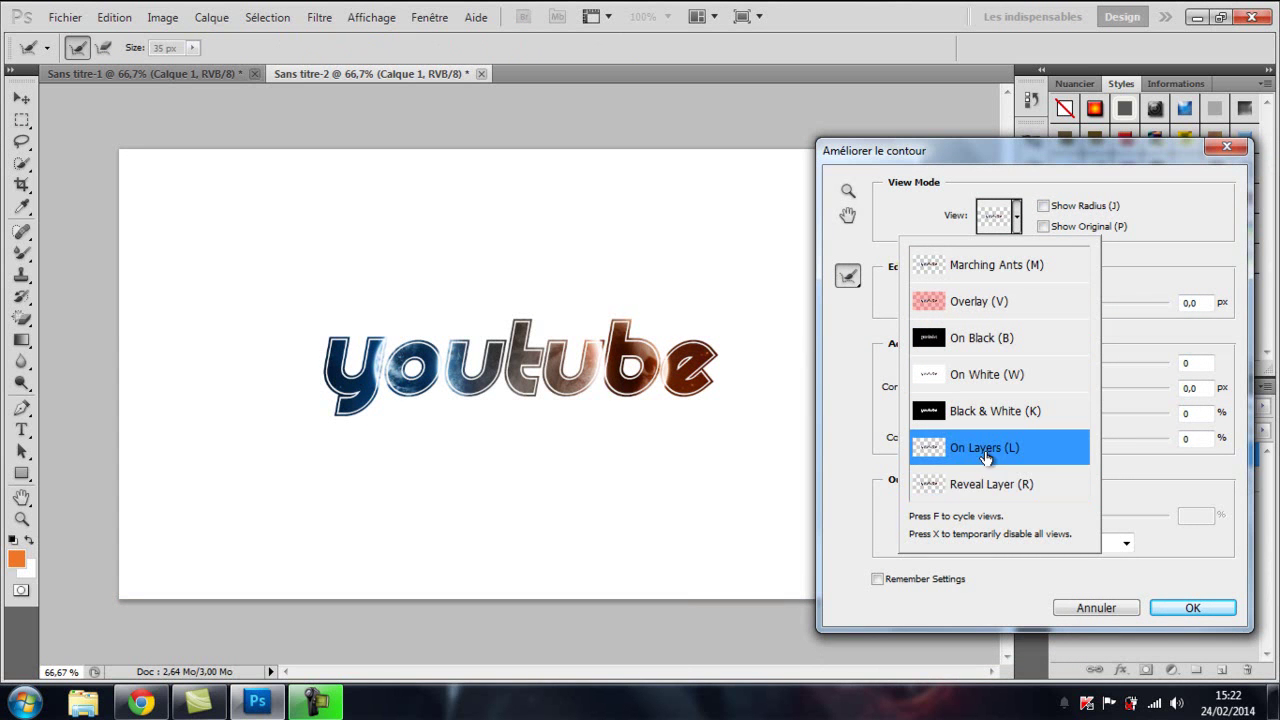
{"action": "left_click", "coordinate": [1017, 228]}
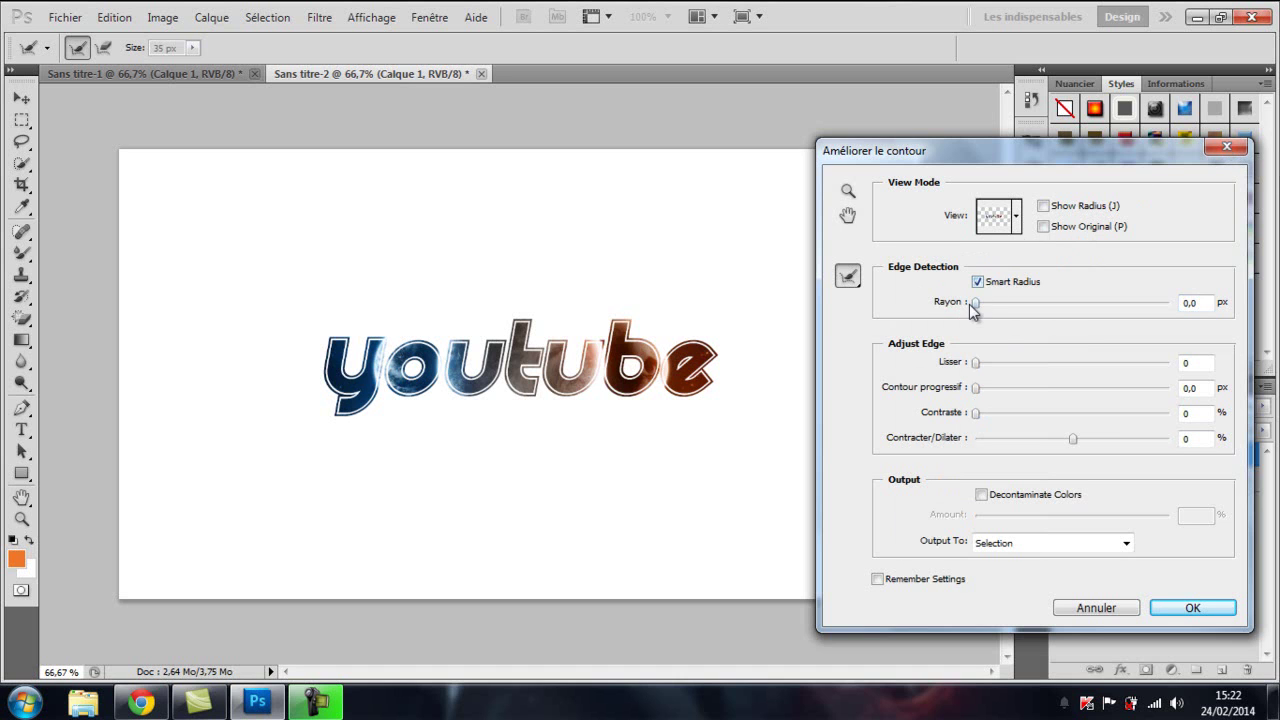
{"action": "left_click", "coordinate": [978, 282]}
{"action": "left_click", "coordinate": [982, 495]}
Raise colour decontamination to about 94% and set edge smoothing to 29
{"action": "left_click_drag", "start_coordinate": [1074, 520], "coordinate": [1114, 525]}
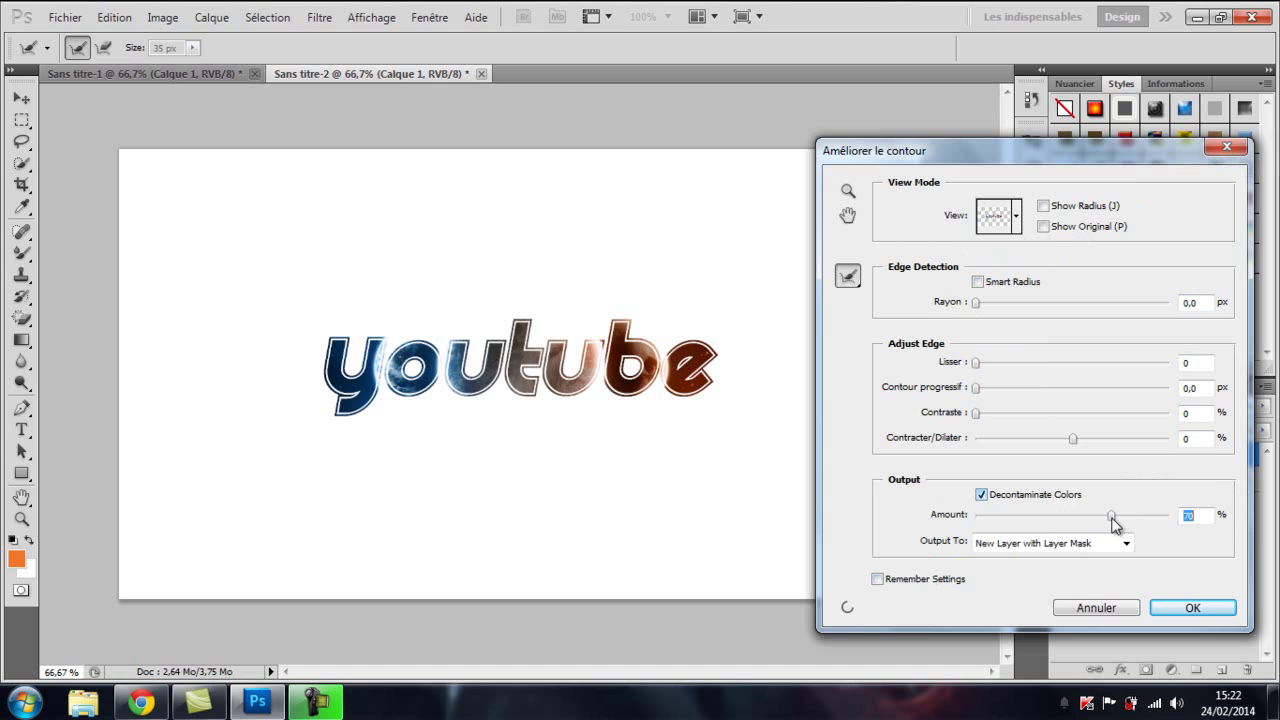
{"action": "mouse_move", "coordinate": [1114, 524]}
{"action": "left_mouse_down"}
{"action": "mouse_move", "coordinate": [1161, 522]}
{"action": "mouse_move", "coordinate": [1107, 524]}
{"action": "left_mouse_up"}
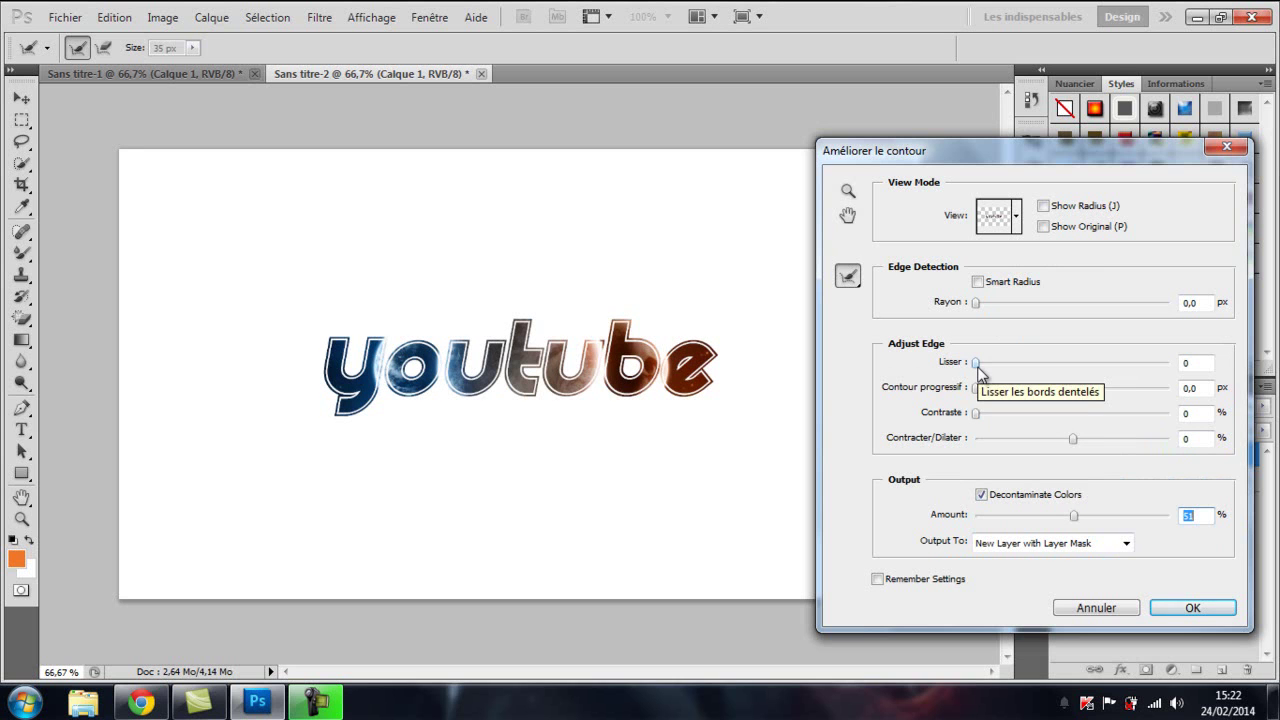
{"action": "left_click_drag", "start_coordinate": [976, 363], "coordinate": [1025, 363]}
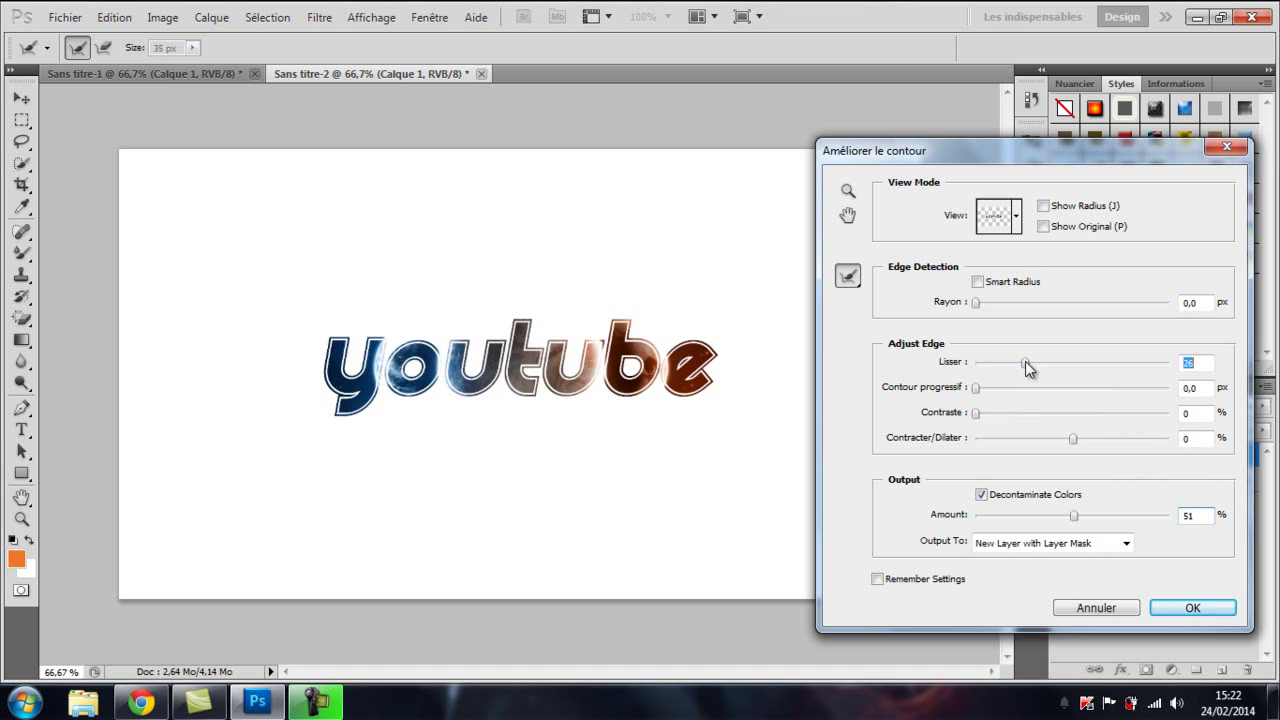
{"action": "left_click_drag", "start_coordinate": [1025, 363], "coordinate": [1032, 363]}
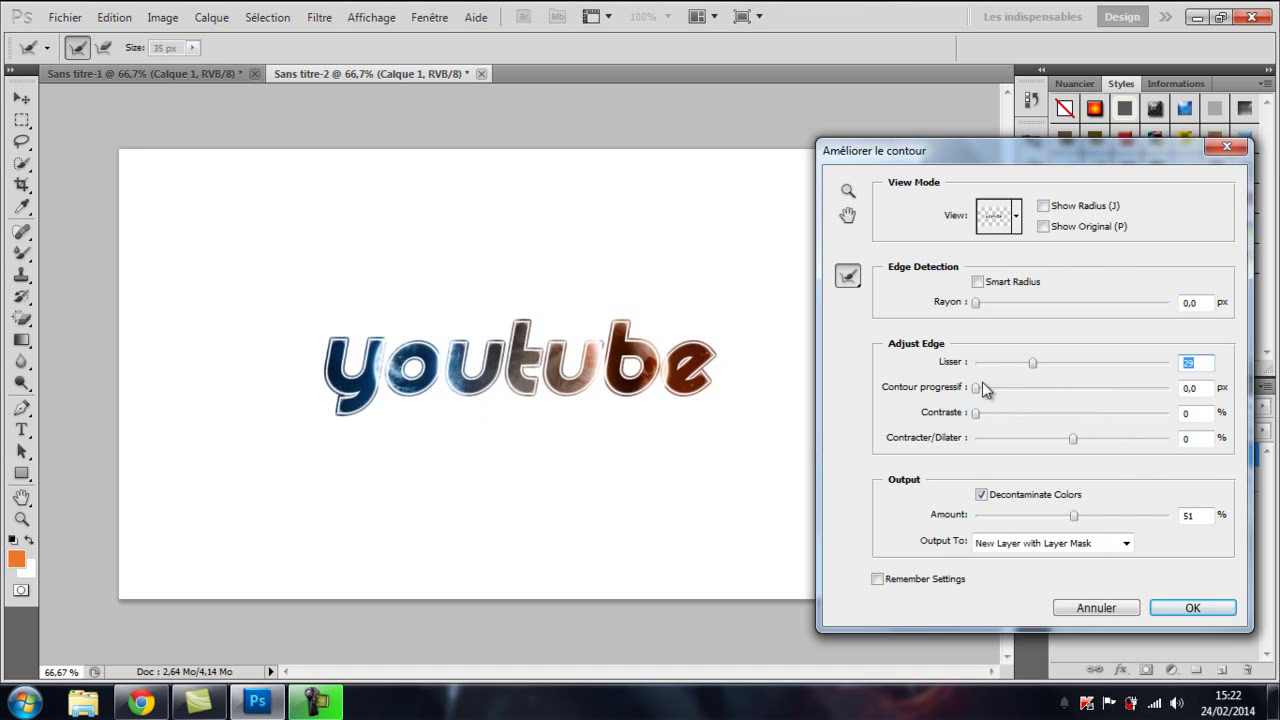
Feather the edge 3.7 px, contract it by -12, and output a masked layer copy
{"action": "left_click_drag", "start_coordinate": [976, 388], "coordinate": [1001, 391]}
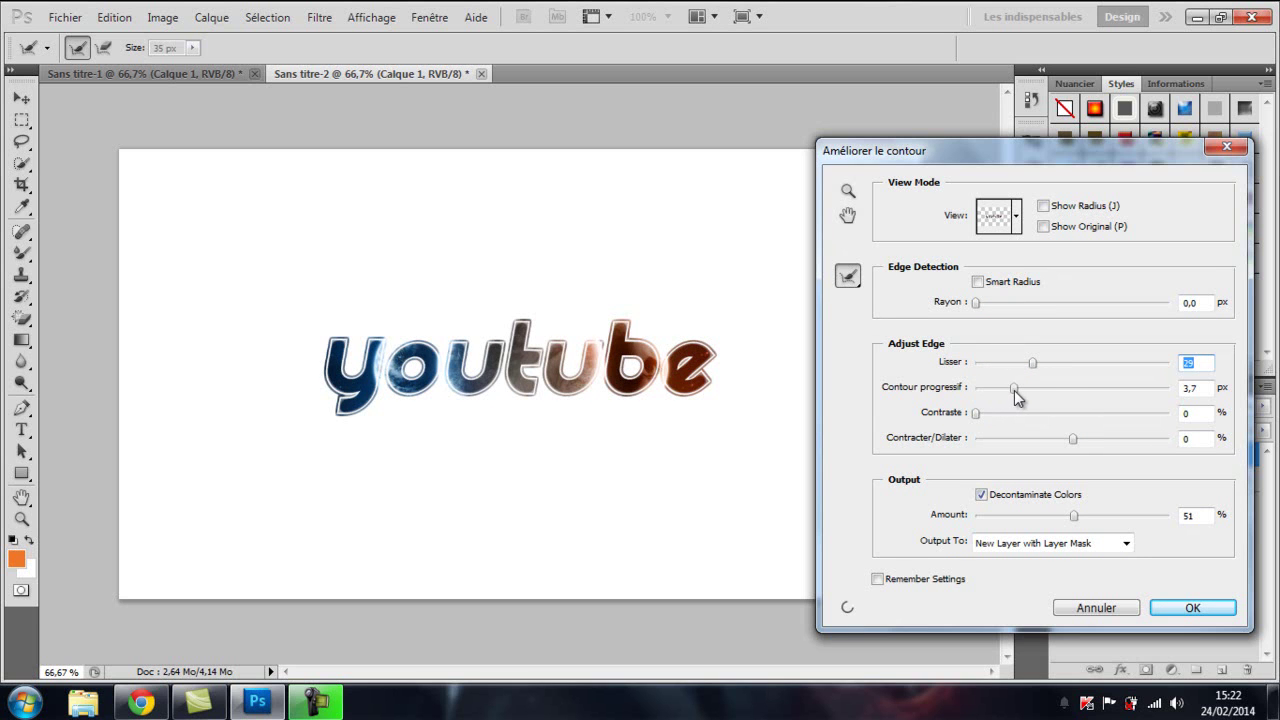
{"action": "left_click", "coordinate": [1014, 390]}
{"action": "mouse_move", "coordinate": [1005, 416]}
{"action": "left_mouse_down"}
{"action": "mouse_move", "coordinate": [1050, 406]}
{"action": "mouse_move", "coordinate": [968, 414]}
{"action": "left_mouse_up"}
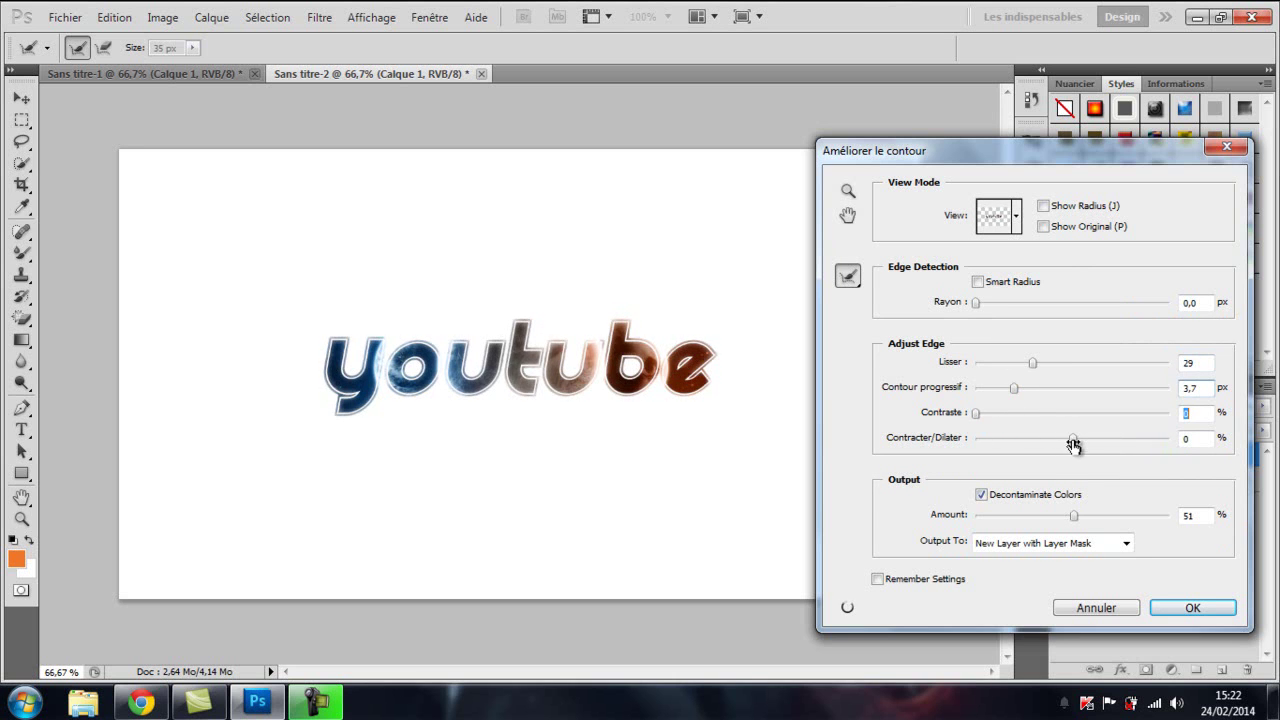
{"action": "mouse_move", "coordinate": [1073, 439]}
{"action": "left_mouse_down"}
{"action": "mouse_move", "coordinate": [1111, 439]}
{"action": "mouse_move", "coordinate": [1052, 447]}
{"action": "left_mouse_up"}
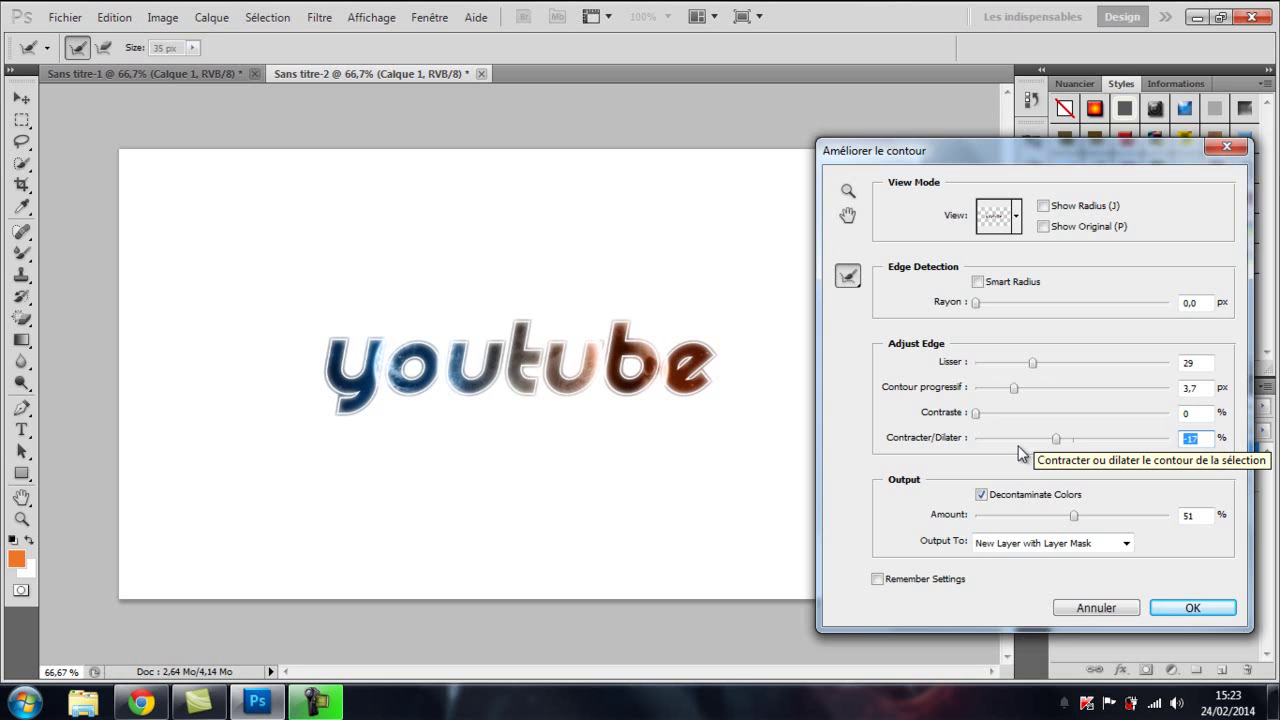
{"action": "left_click_drag", "start_coordinate": [1058, 437], "coordinate": [1061, 438]}
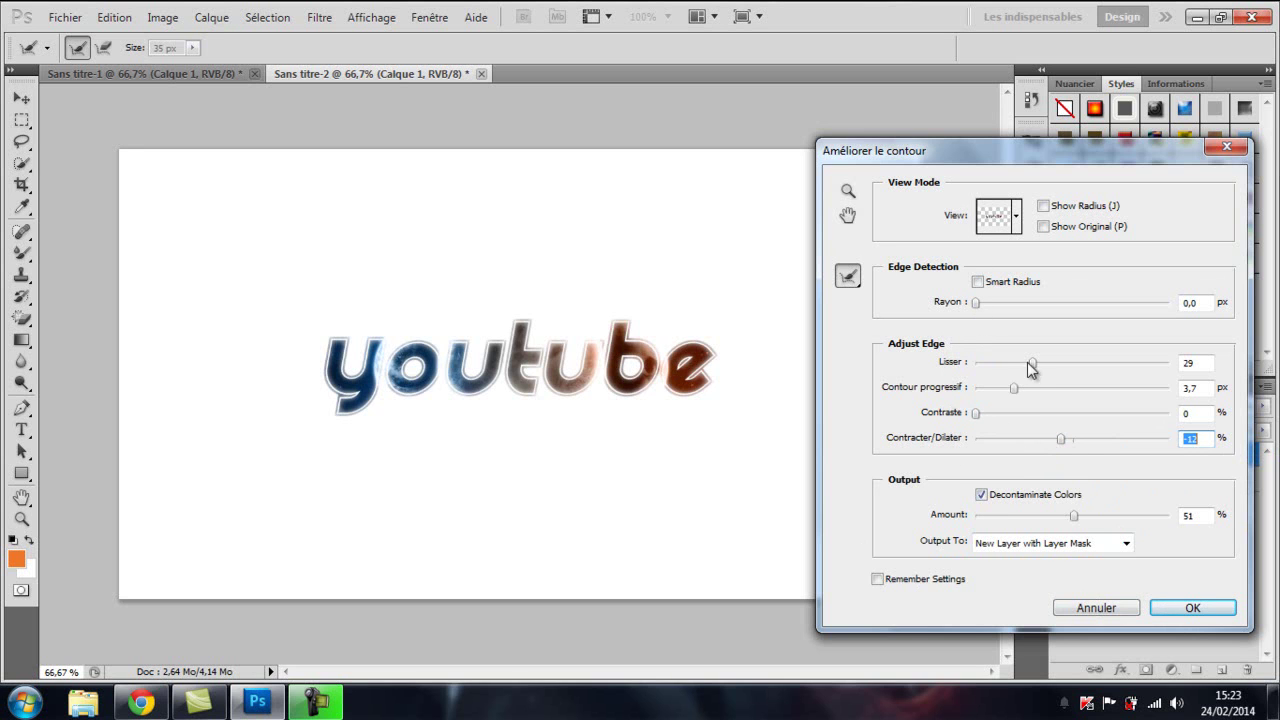
{"action": "left_click", "coordinate": [1196, 608]}
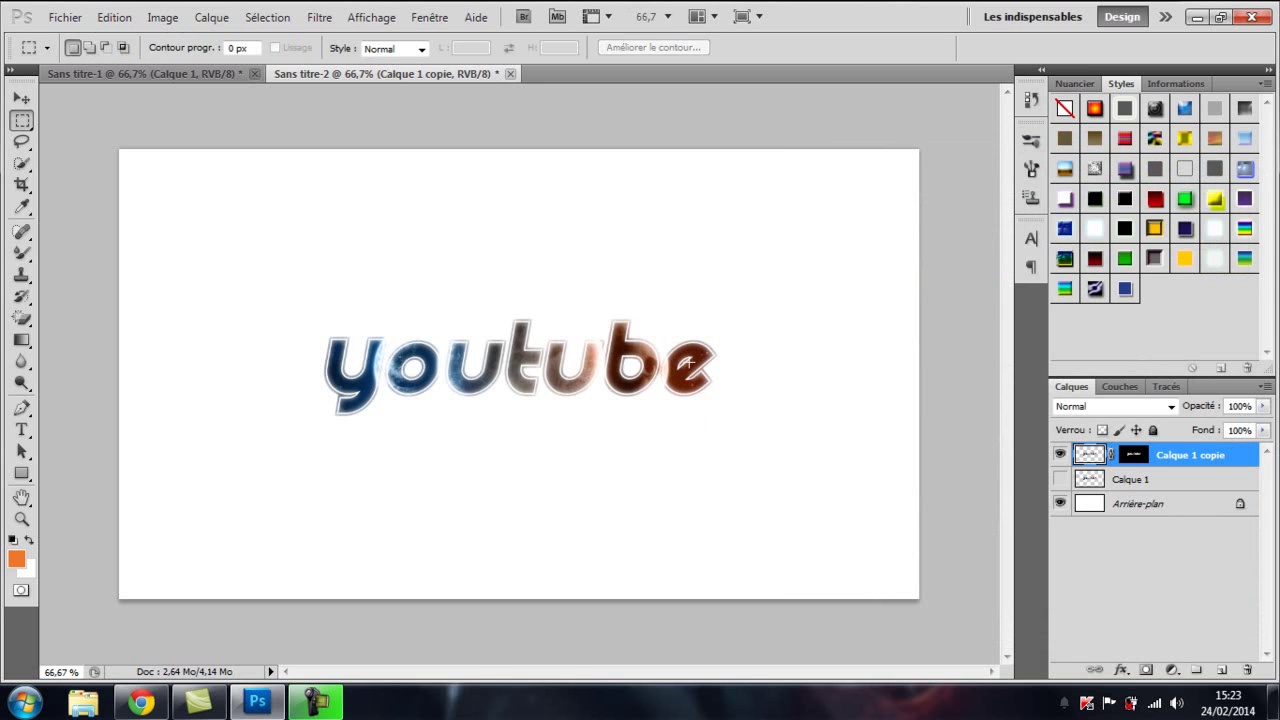
Drag the masked youtube copy into Sans titre-1, discard Sans titre-2, and start a new document
{"action": "left_click", "coordinate": [21, 99]}
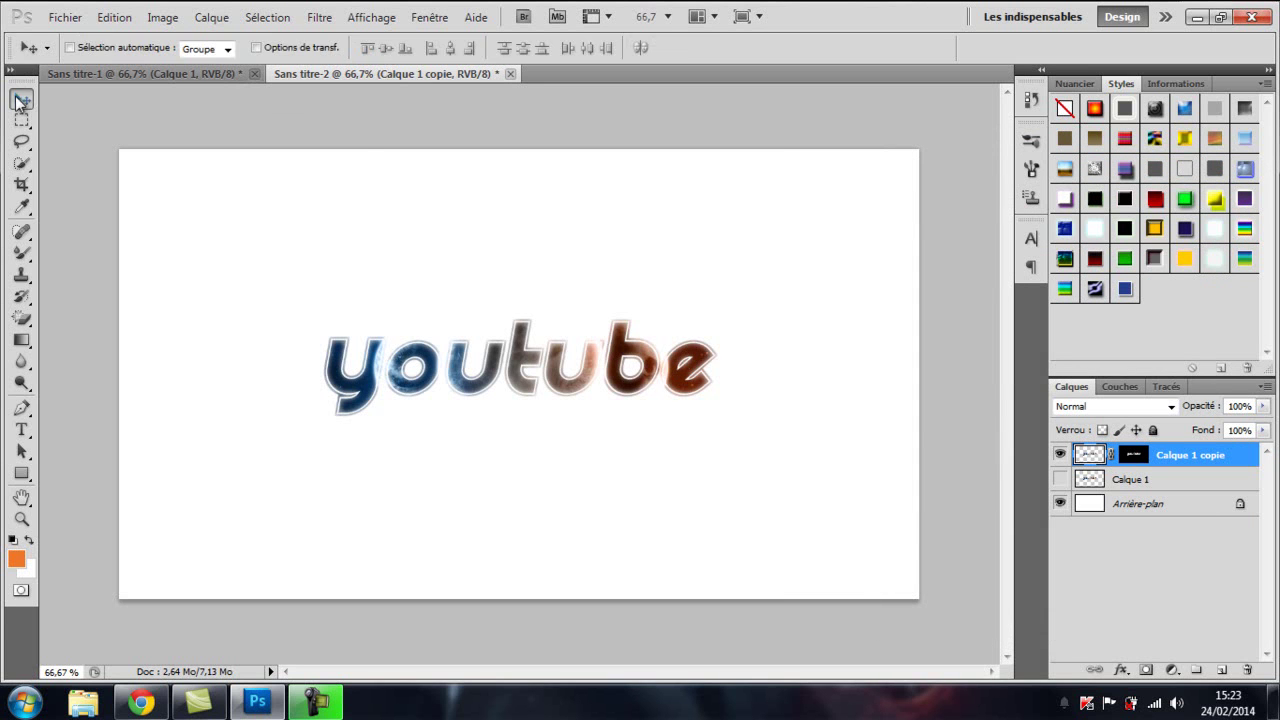
{"action": "mouse_move", "coordinate": [393, 372]}
{"action": "left_mouse_down"}
{"action": "mouse_move", "coordinate": [182, 174]}
{"action": "mouse_move", "coordinate": [155, 79]}
{"action": "mouse_move", "coordinate": [372, 266]}
{"action": "mouse_move", "coordinate": [475, 424]}
{"action": "left_mouse_up"}
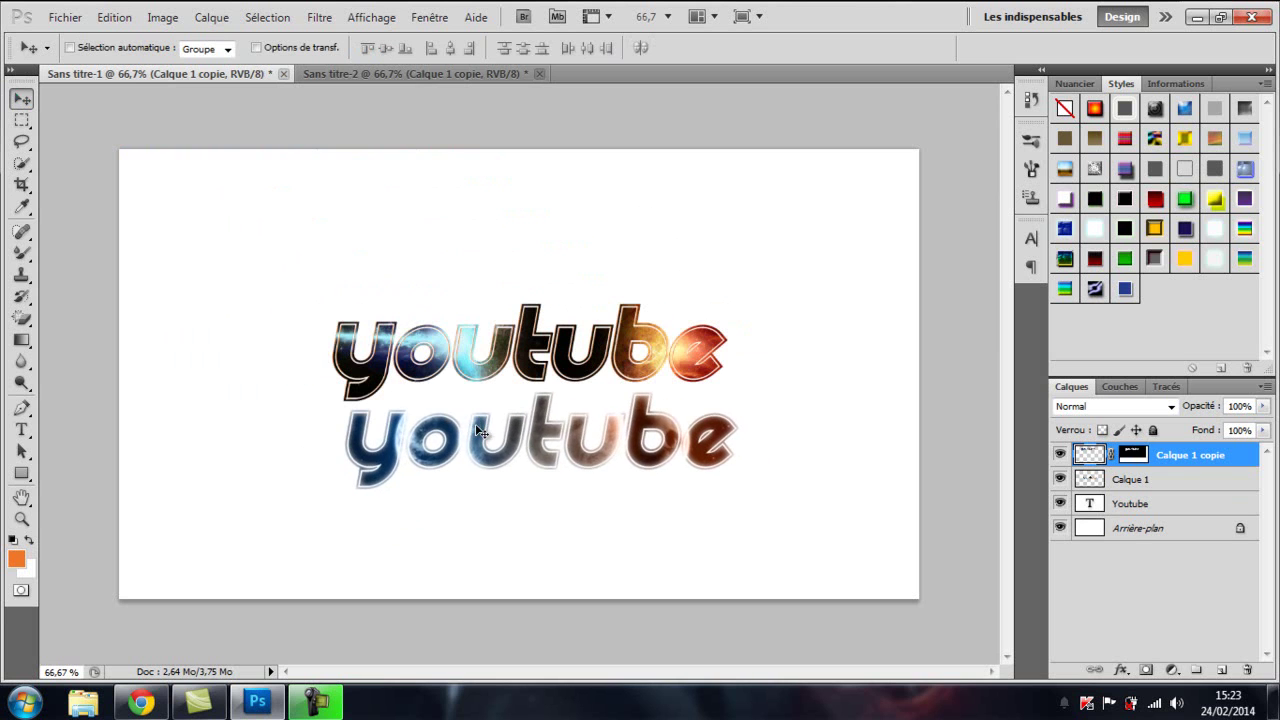
{"action": "left_click", "coordinate": [538, 74]}
{"action": "left_click", "coordinate": [645, 277]}
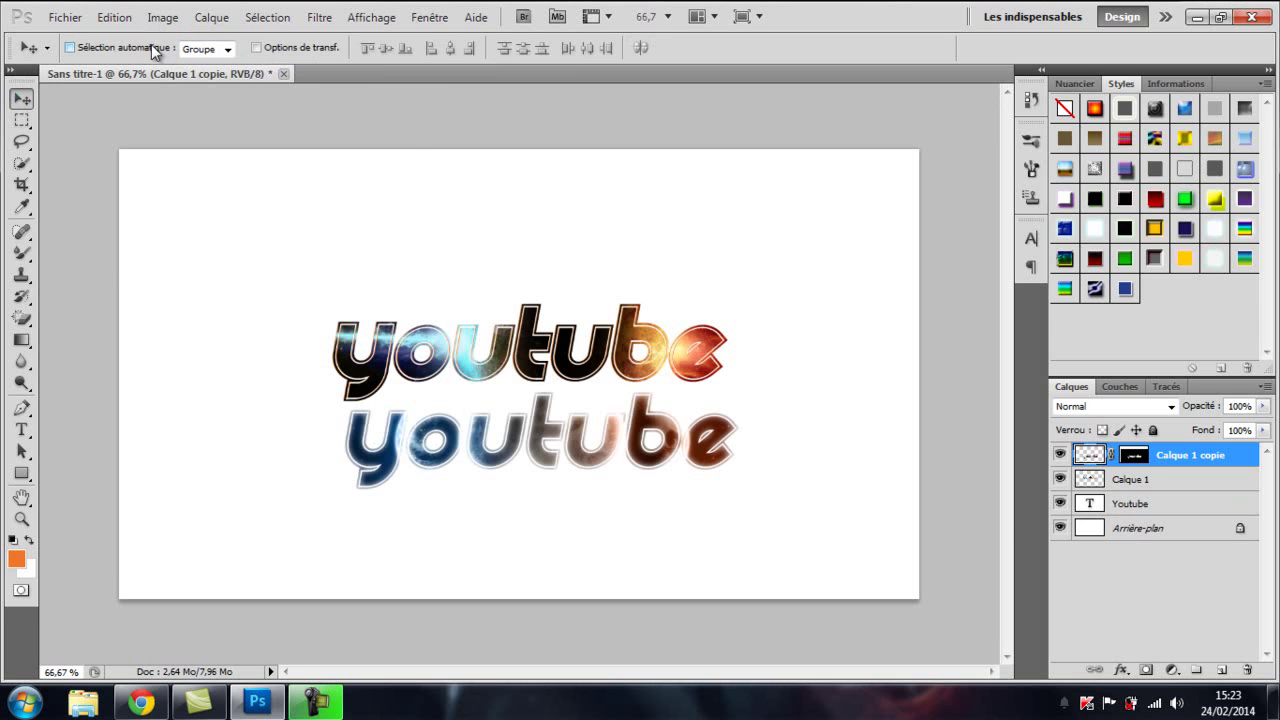
{"action": "left_click", "coordinate": [65, 17]}
{"action": "left_click", "coordinate": [80, 38]}
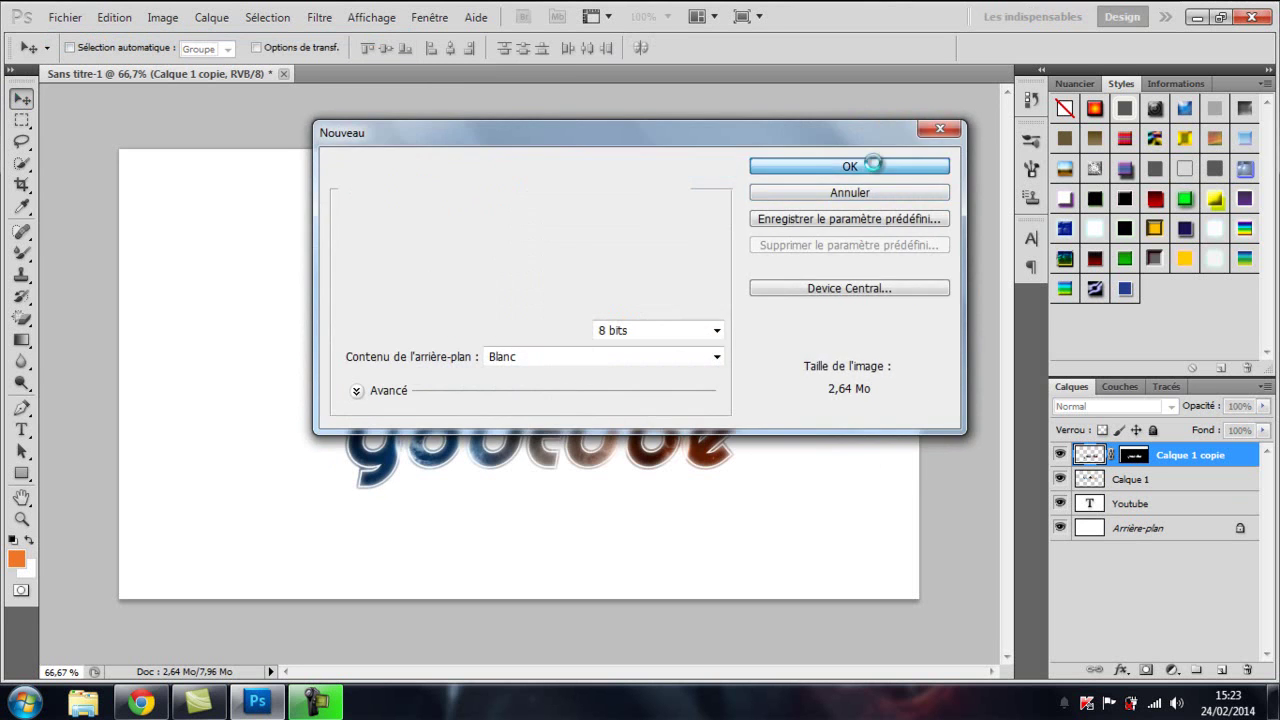
Create the new blank document and add an empty layer
{"action": "left_click", "coordinate": [872, 168]}
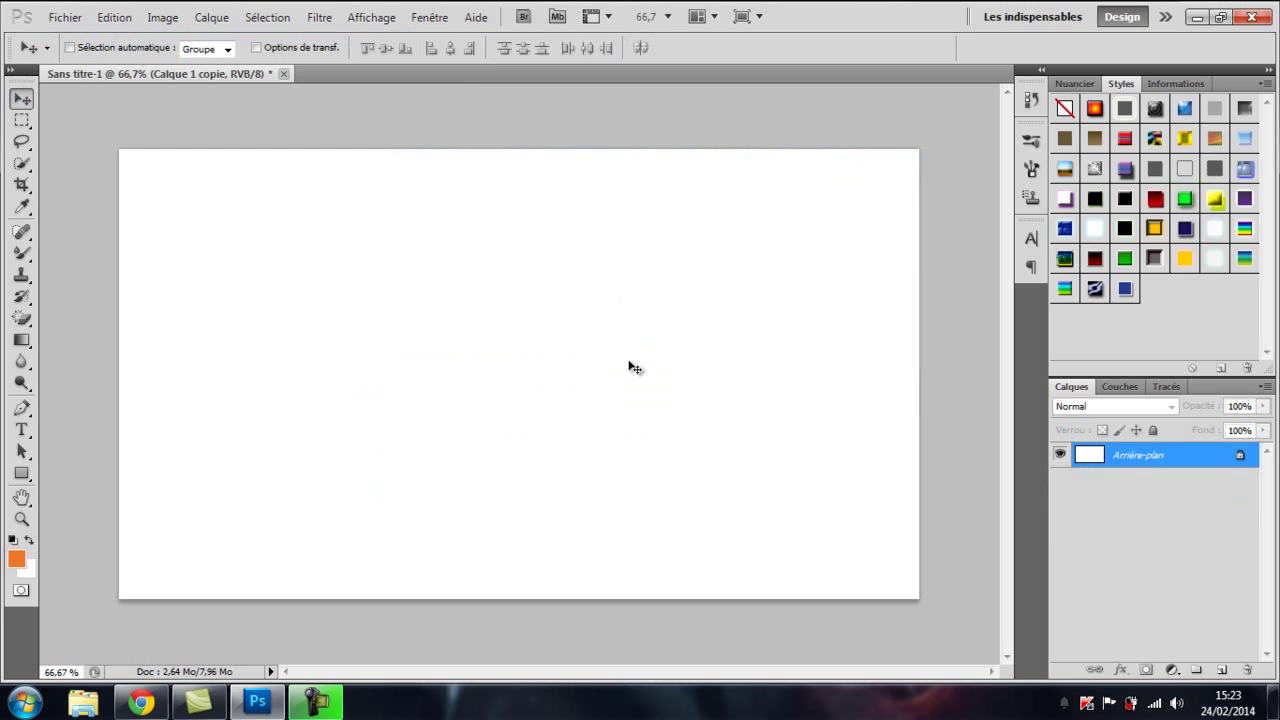
{"action": "left_click", "coordinate": [1221, 669]}
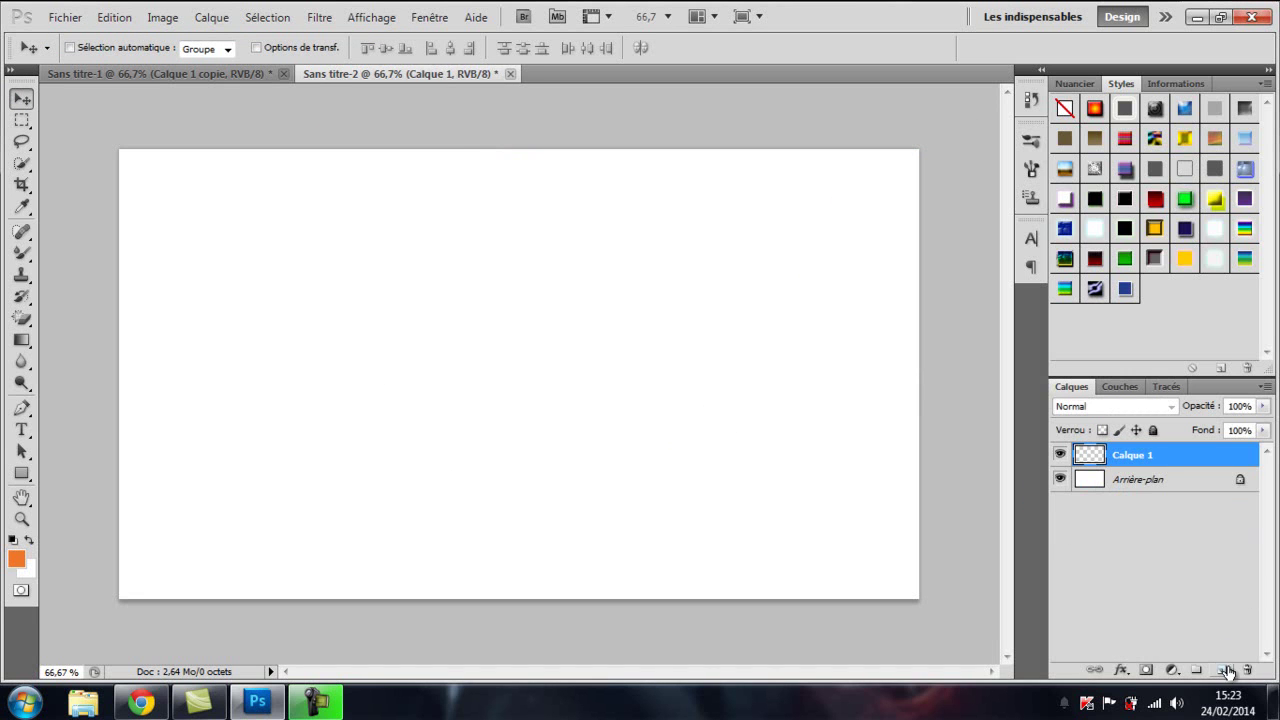
{"action": "left_click", "coordinate": [21, 429]}
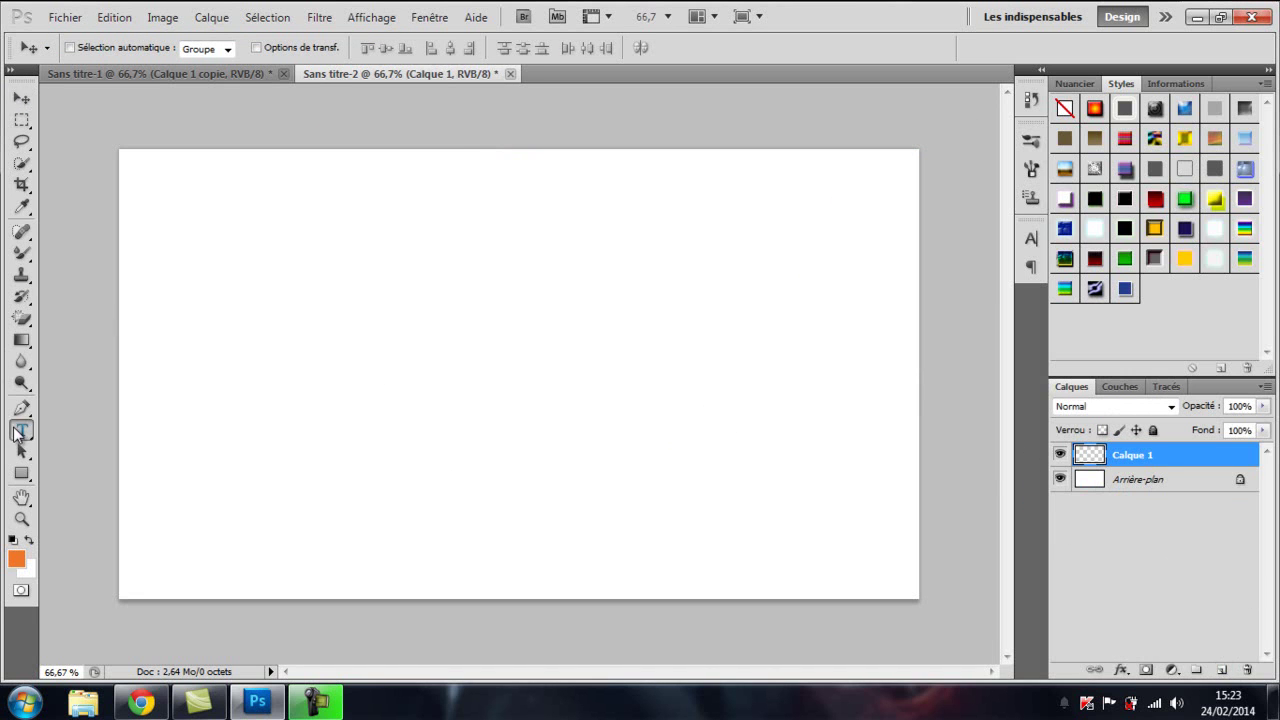
Write youtube in orange 200 pt Neon near the canvas centre and commit it
{"action": "left_click", "coordinate": [372, 345]}
{"action": "type", "text": "youlube"}
{"action": "mouse_move", "coordinate": [537, 457]}
{"action": "left_mouse_down"}
{"action": "mouse_move", "coordinate": [517, 497]}
{"action": "mouse_move", "coordinate": [540, 484]}
{"action": "left_mouse_up"}
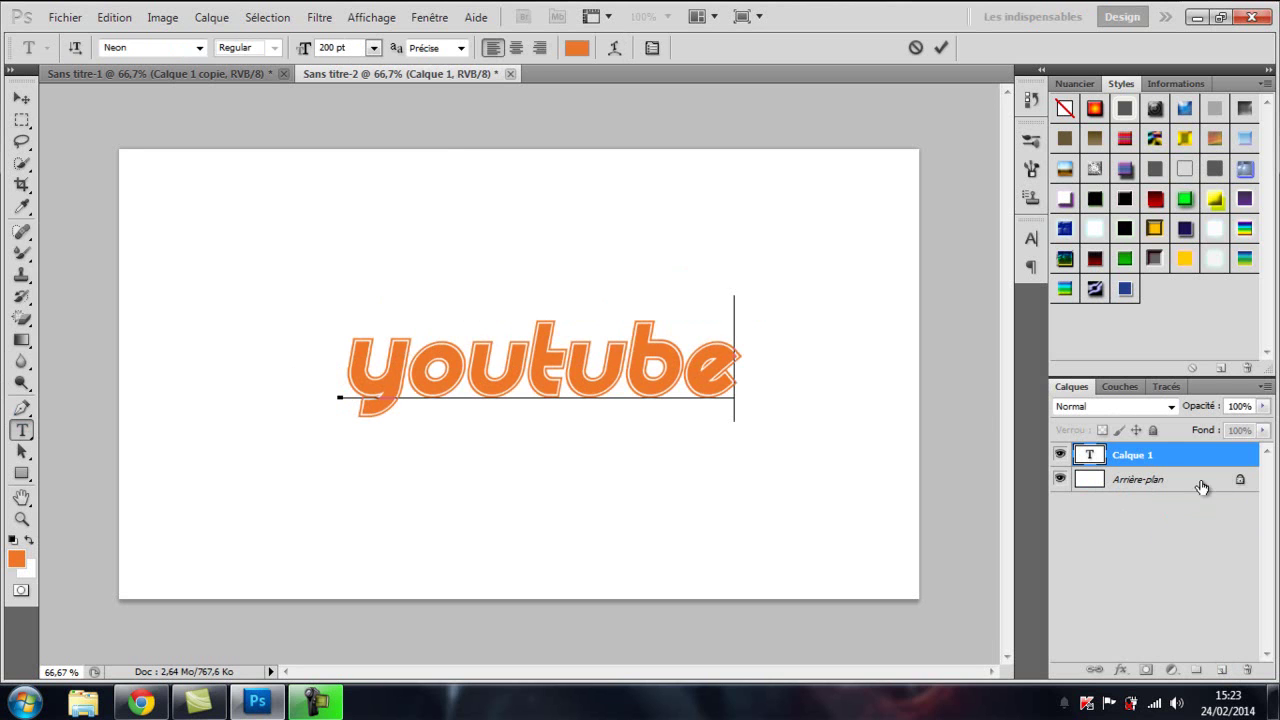
{"action": "left_click", "coordinate": [1200, 486]}
{"action": "left_click", "coordinate": [1200, 459]}
{"action": "left_click", "coordinate": [64, 17]}
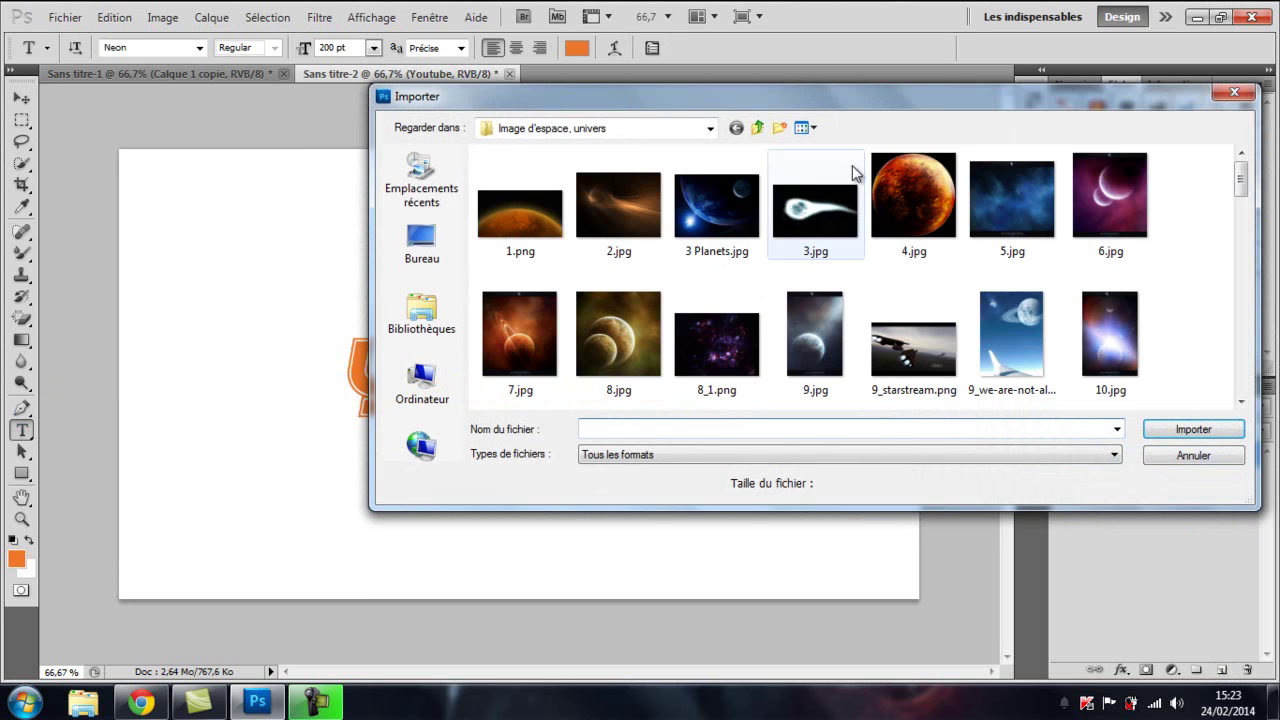
Import 7.png from the GFX > Personnages folder into the document
{"action": "left_click", "coordinate": [752, 130]}
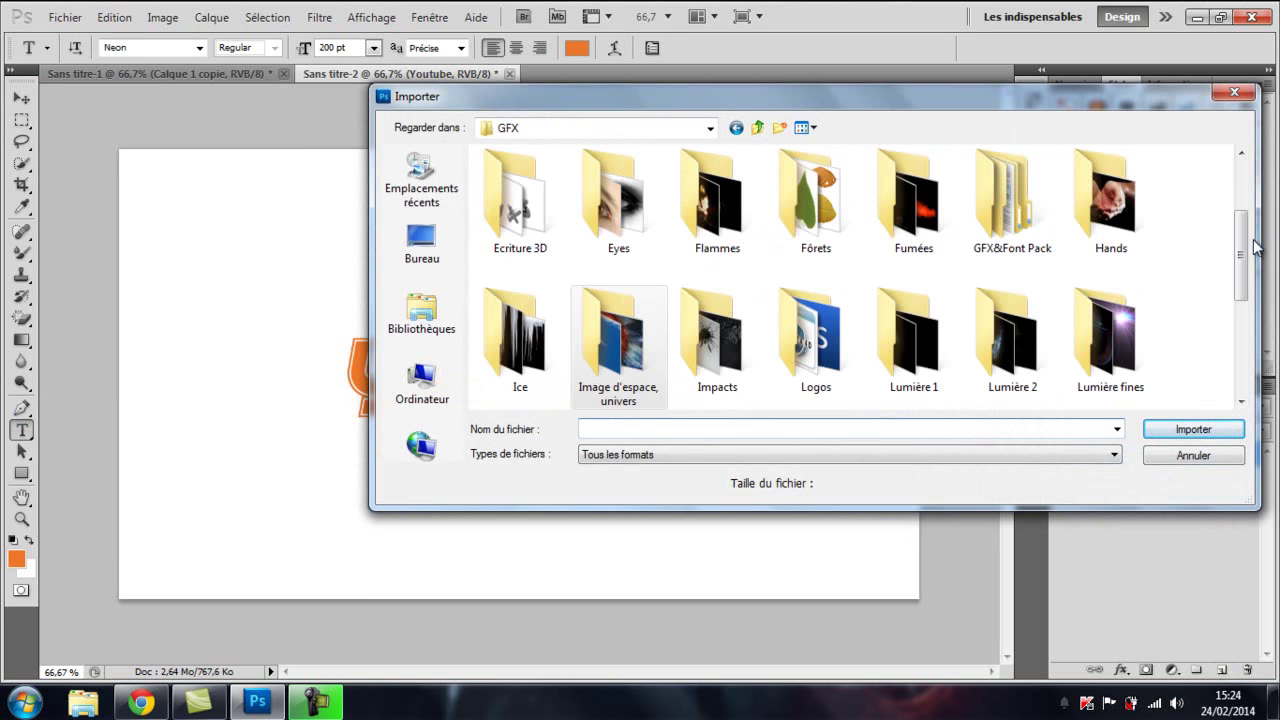
{"action": "left_click_drag", "start_coordinate": [1262, 245], "coordinate": [1262, 305]}
{"action": "scroll", "coordinate": [1262, 305], "scroll_direction": "down", "scroll_amount": 2}
{"action": "double_click", "coordinate": [910, 240]}
{"action": "mouse_move", "coordinate": [1245, 205]}
{"action": "left_mouse_down"}
{"action": "mouse_move", "coordinate": [1244, 231]}
{"action": "mouse_move", "coordinate": [1240, 197]}
{"action": "left_mouse_up"}
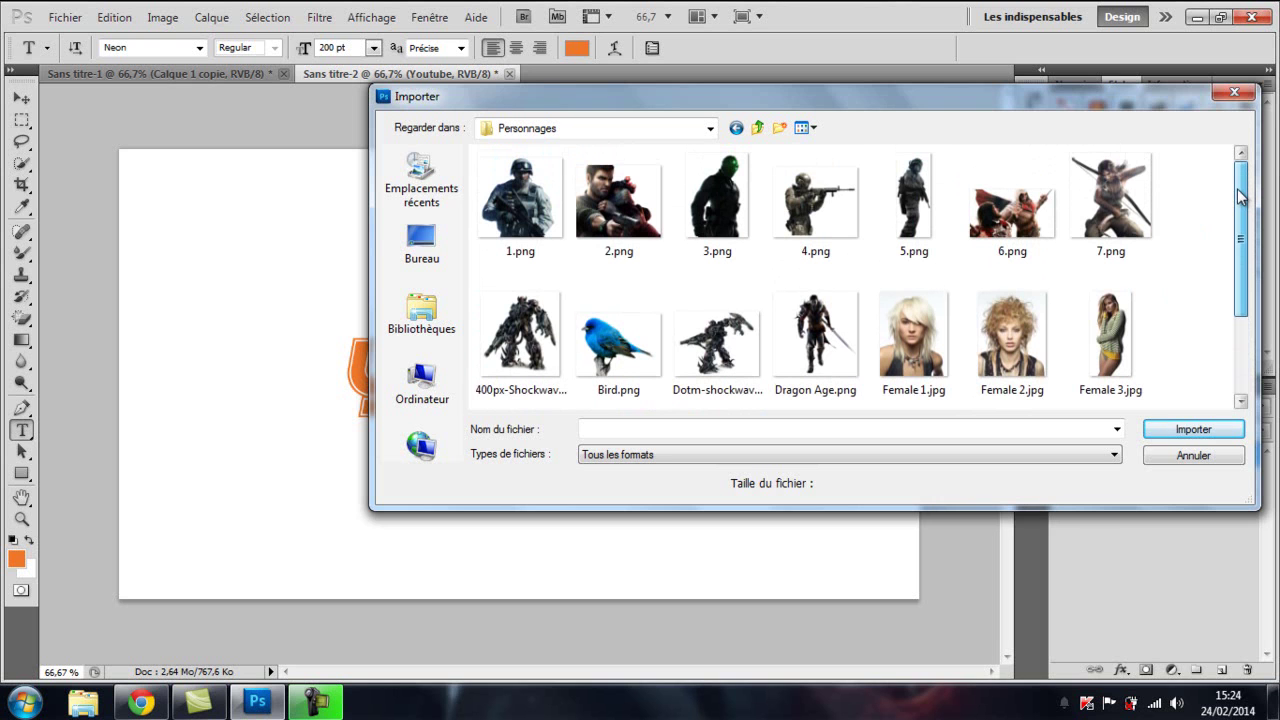
{"action": "mouse_move", "coordinate": [1240, 197]}
{"action": "left_mouse_down"}
{"action": "mouse_move", "coordinate": [1240, 287]}
{"action": "mouse_move", "coordinate": [1240, 205]}
{"action": "left_mouse_up"}
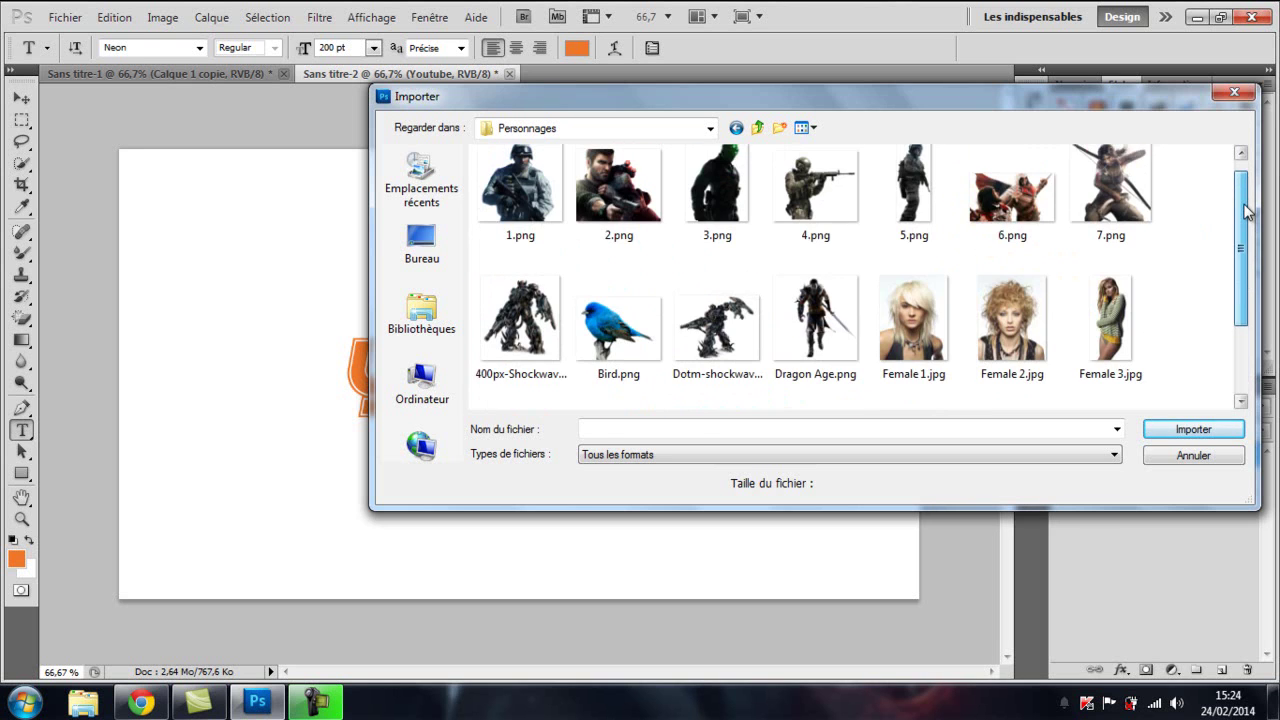
{"action": "double_click", "coordinate": [1115, 200]}
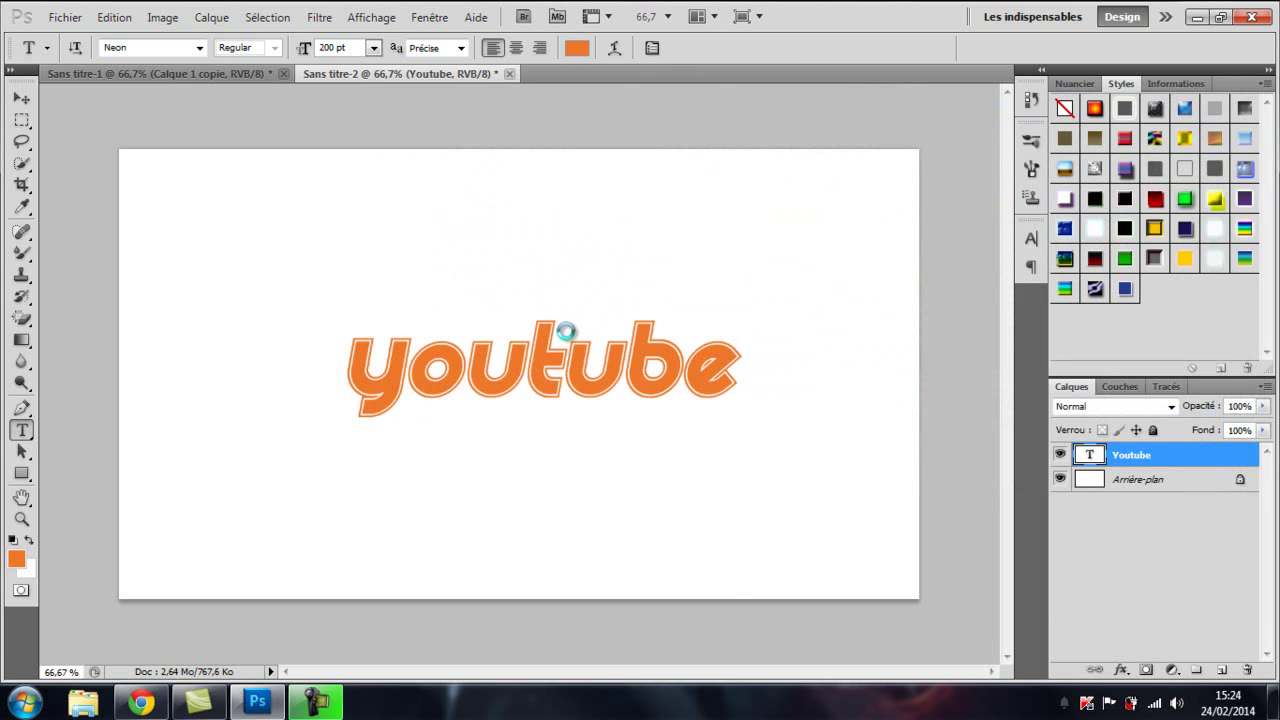
Move 7.png up over the text, shorten it from the top, commit, and select the Youtube layer
{"action": "left_click_drag", "start_coordinate": [560, 340], "coordinate": [568, 302]}
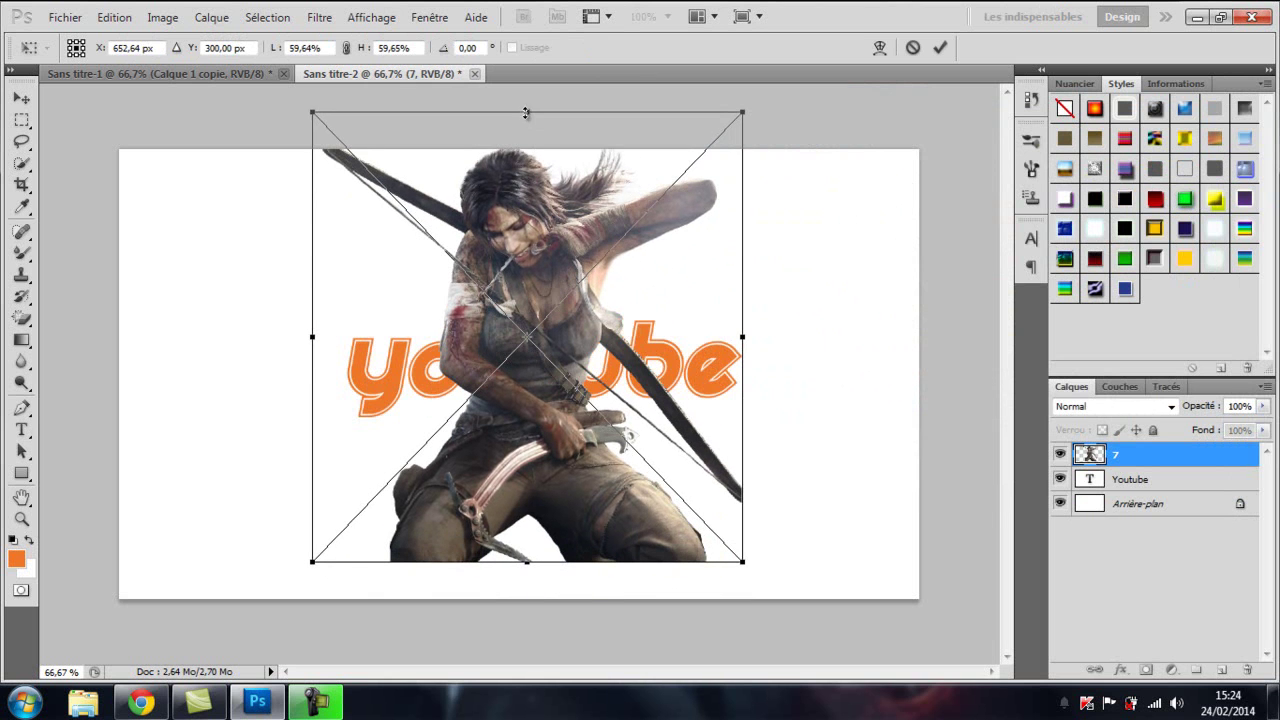
{"action": "mouse_move", "coordinate": [526, 113]}
{"action": "left_mouse_down"}
{"action": "mouse_move", "coordinate": [512, 247]}
{"action": "mouse_move", "coordinate": [529, 151]}
{"action": "left_mouse_up"}
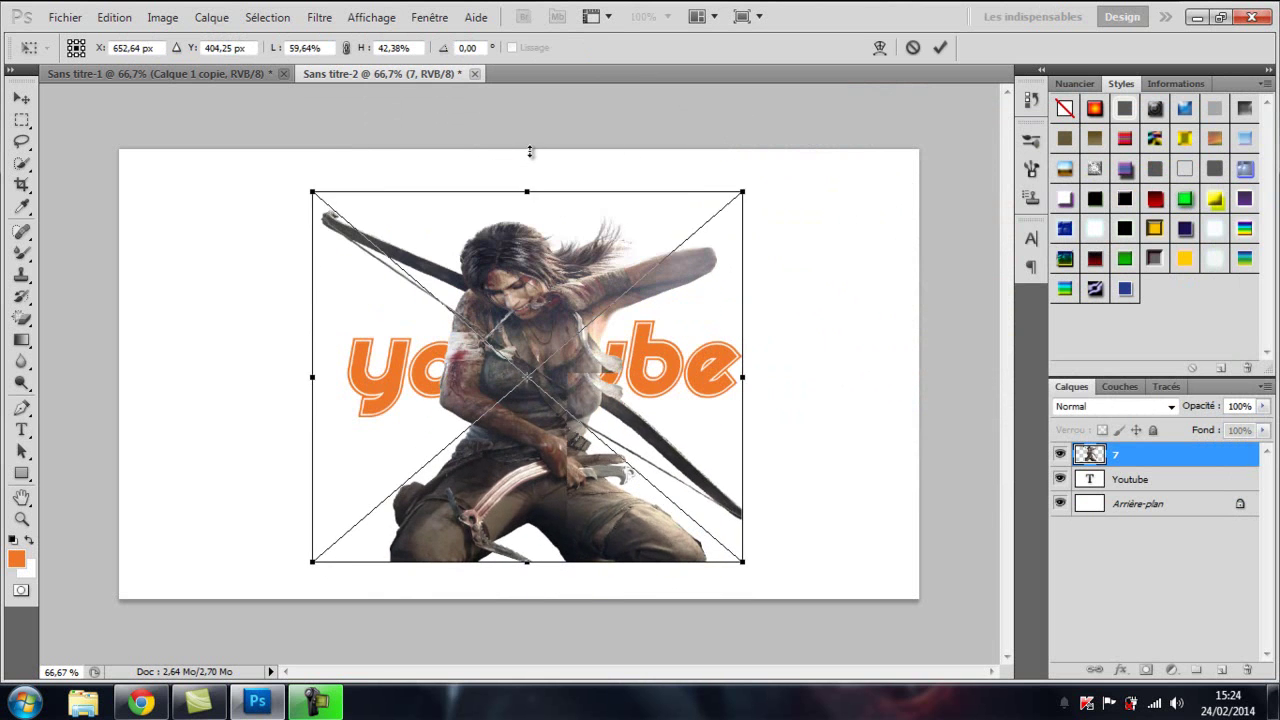
{"action": "key", "text": "t"}
{"action": "key", "text": "Return"}
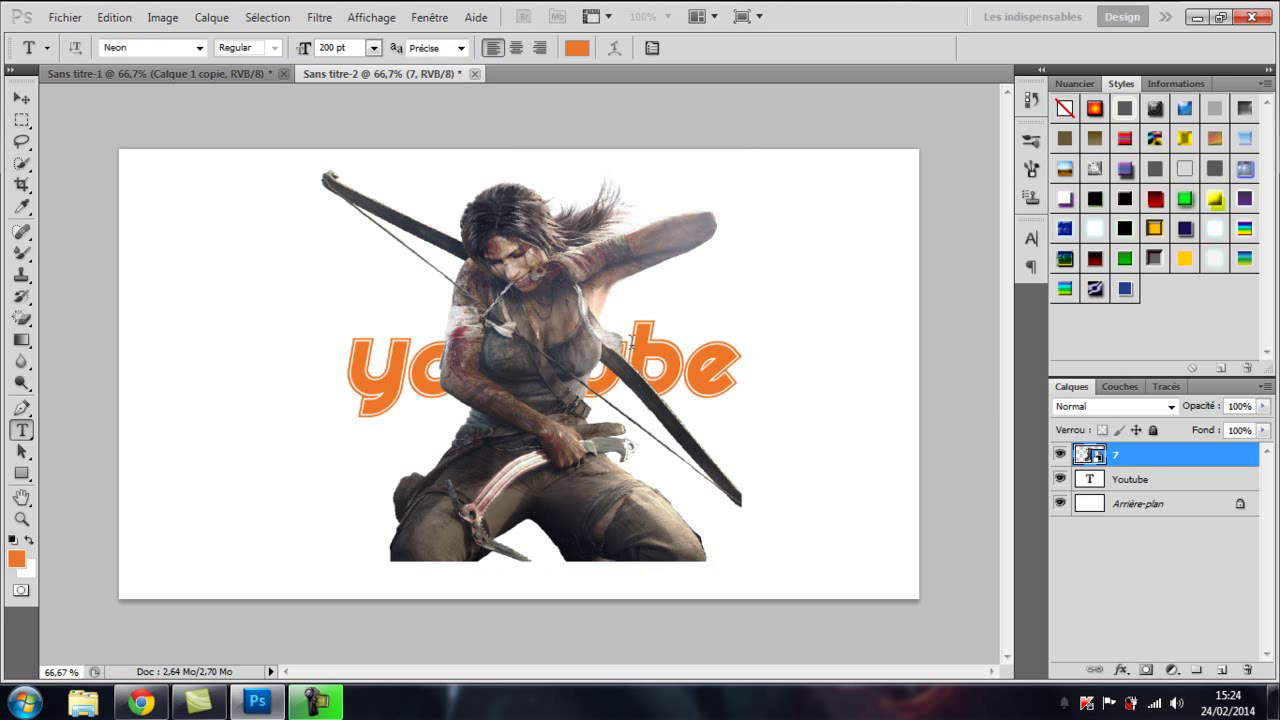
{"action": "left_click", "coordinate": [1210, 484]}
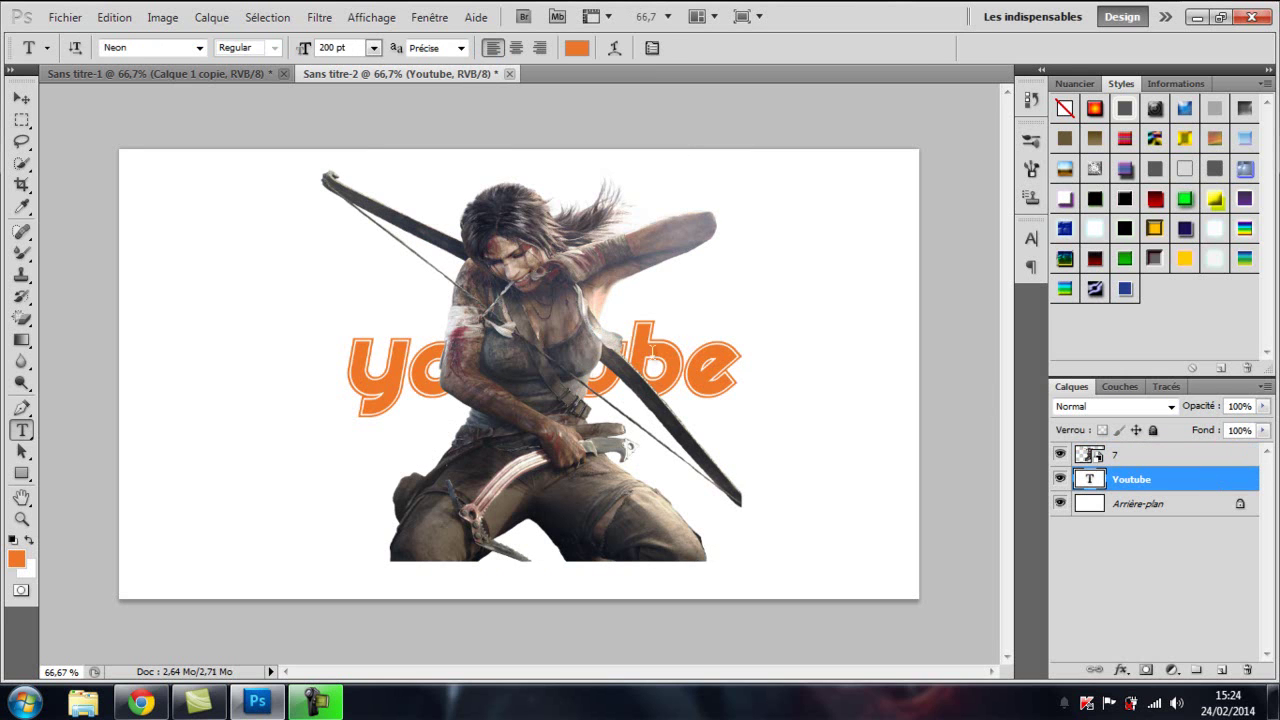
Enlarge the youtube text to 500 pt and move it left and down
{"action": "left_click", "coordinate": [712, 358]}
{"action": "key", "text": "ctrl+a"}
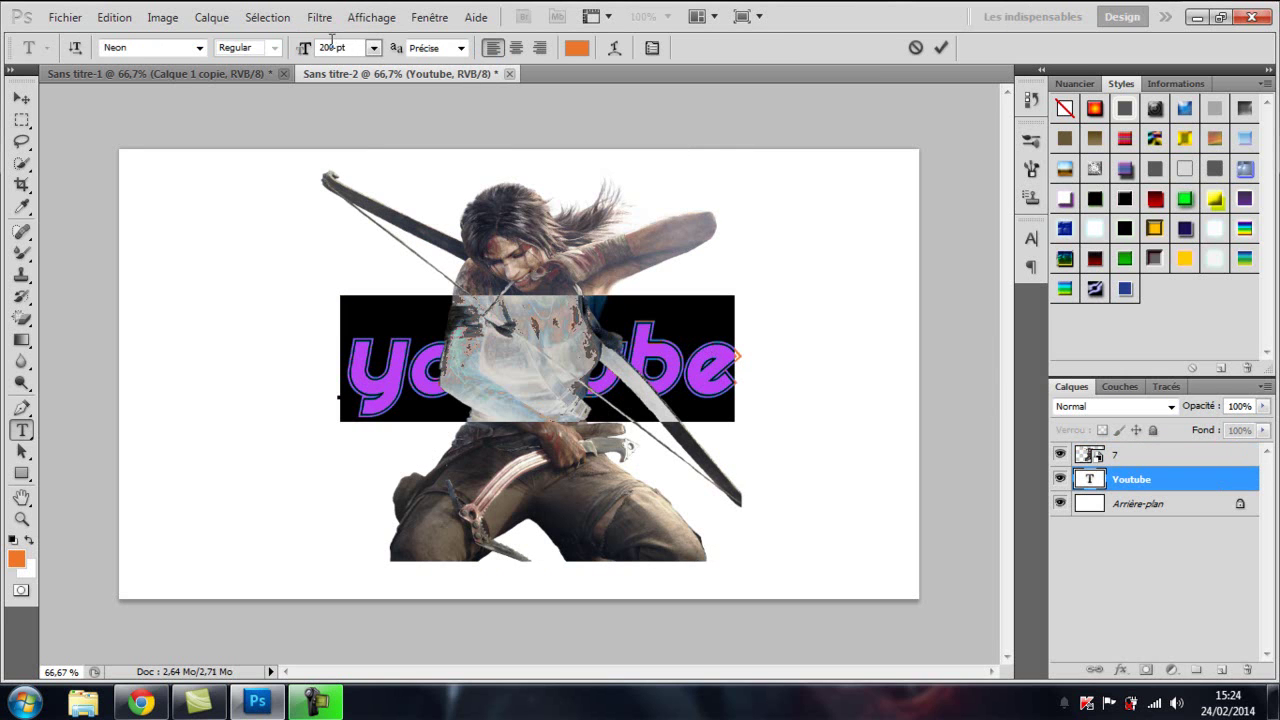
{"action": "type", "text": "500"}
{"action": "key", "text": "Return"}
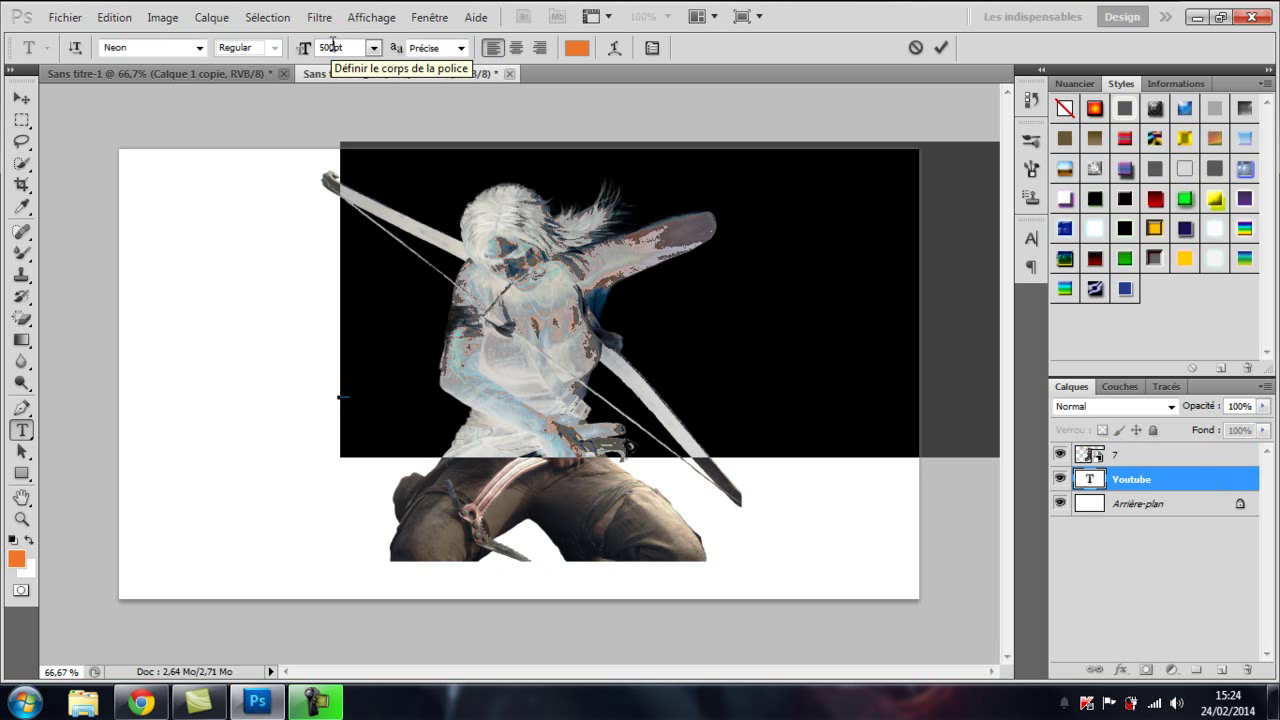
{"action": "left_click_drag", "start_coordinate": [703, 515], "coordinate": [435, 557]}
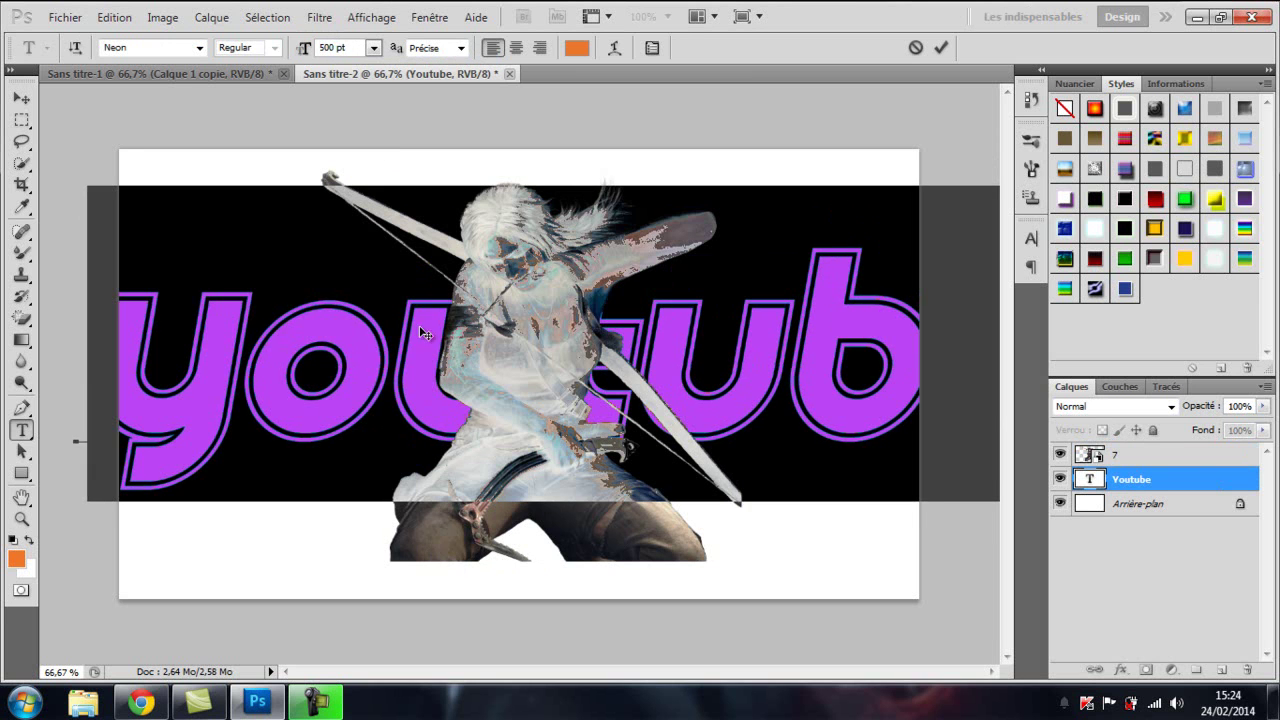
Reduce the youtube text to 450 then 390 pt and shift it slightly up and right
{"action": "type", "text": "450"}
{"action": "key", "text": "Return"}
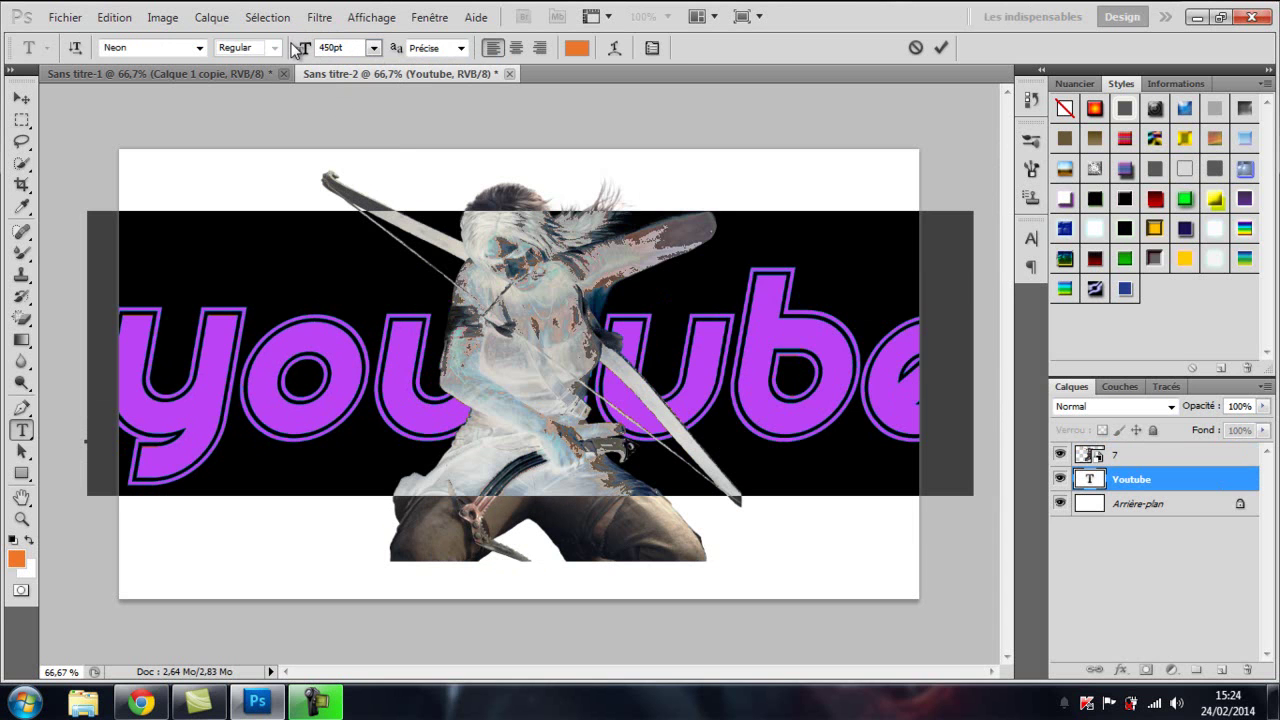
{"action": "key", "text": "shift+Down"}
{"action": "key", "text": "Down"}
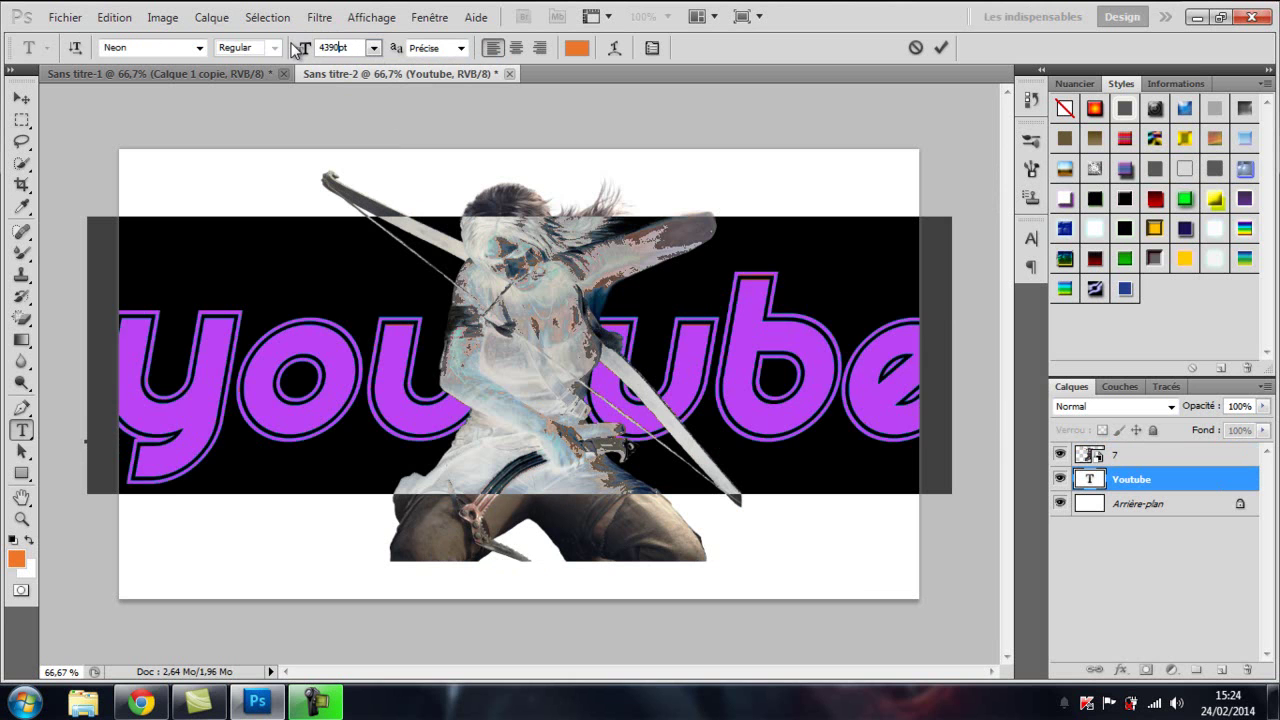
{"action": "key", "text": "shift+Down"}
{"action": "key", "text": "shift+Down"}
{"action": "key", "text": "shift+Down"}
{"action": "key", "text": "shift+Down"}
{"action": "key", "text": "shift+Down"}
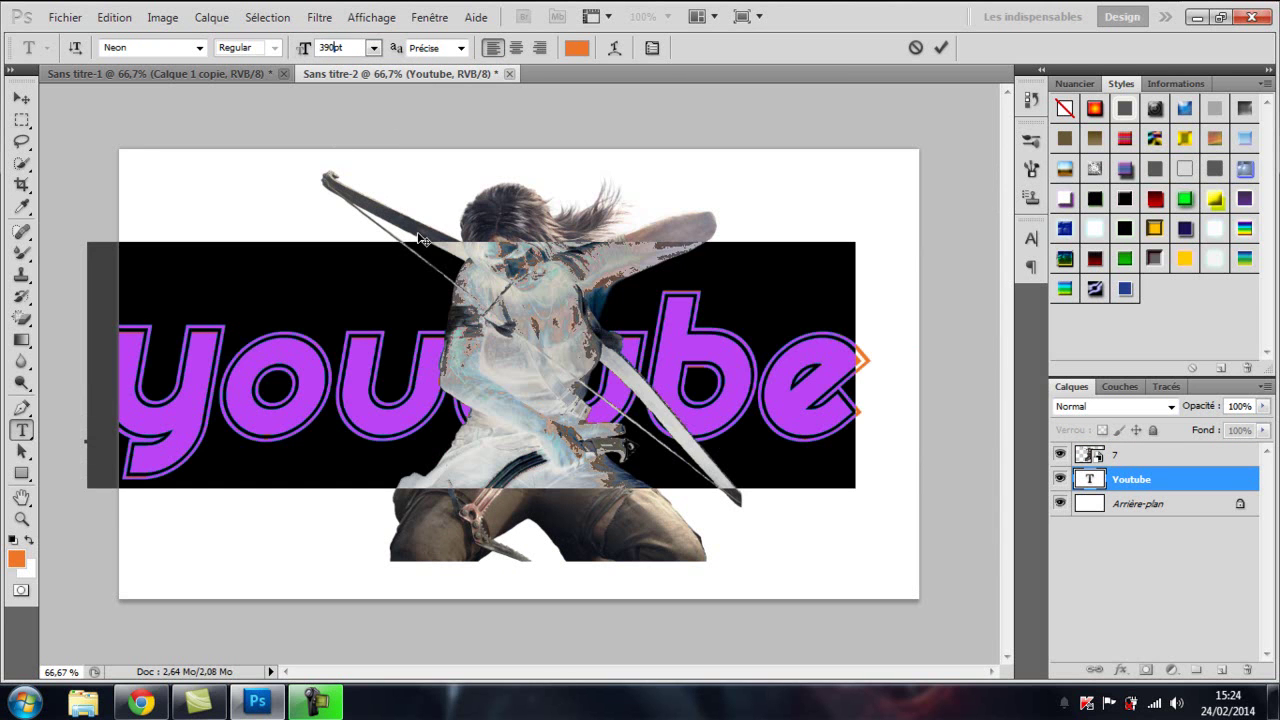
{"action": "left_click", "coordinate": [407, 370]}
{"action": "mouse_move", "coordinate": [408, 557]}
{"action": "left_mouse_down"}
{"action": "mouse_move", "coordinate": [475, 543]}
{"action": "mouse_move", "coordinate": [458, 542]}
{"action": "left_mouse_up"}
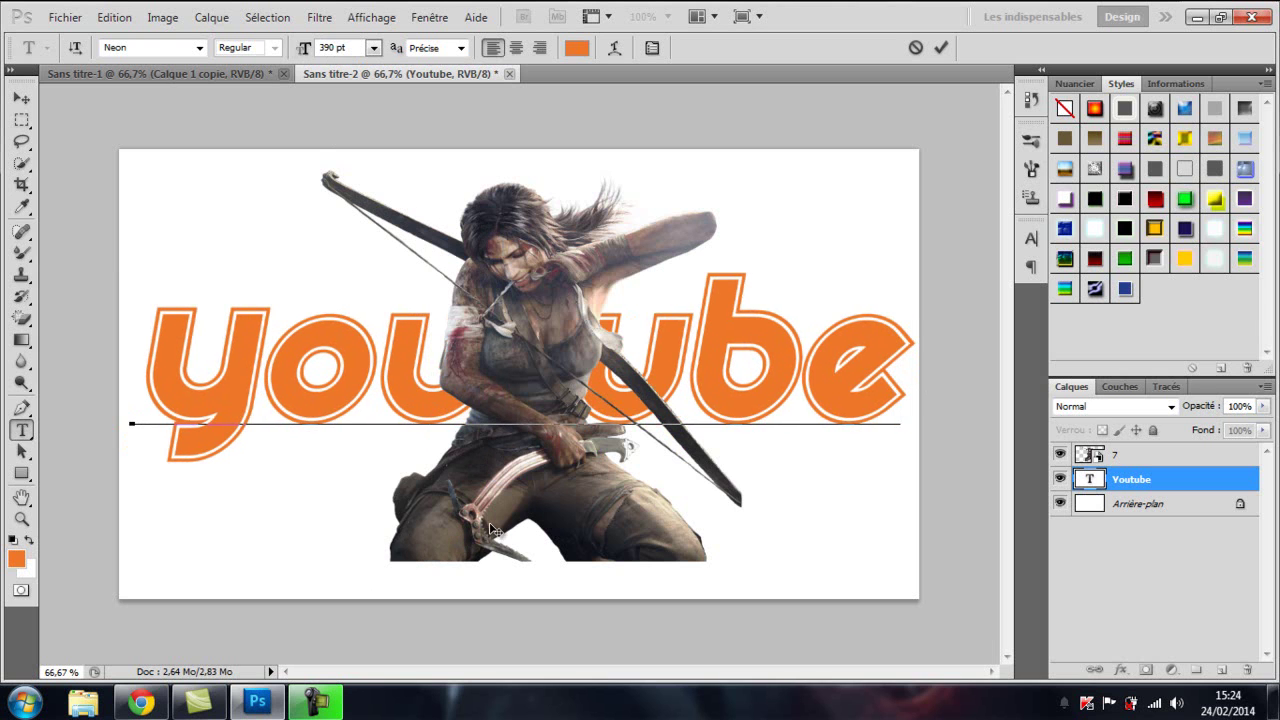
Move the Youtube text layer above character image layer 7
{"action": "left_click", "coordinate": [1115, 458]}
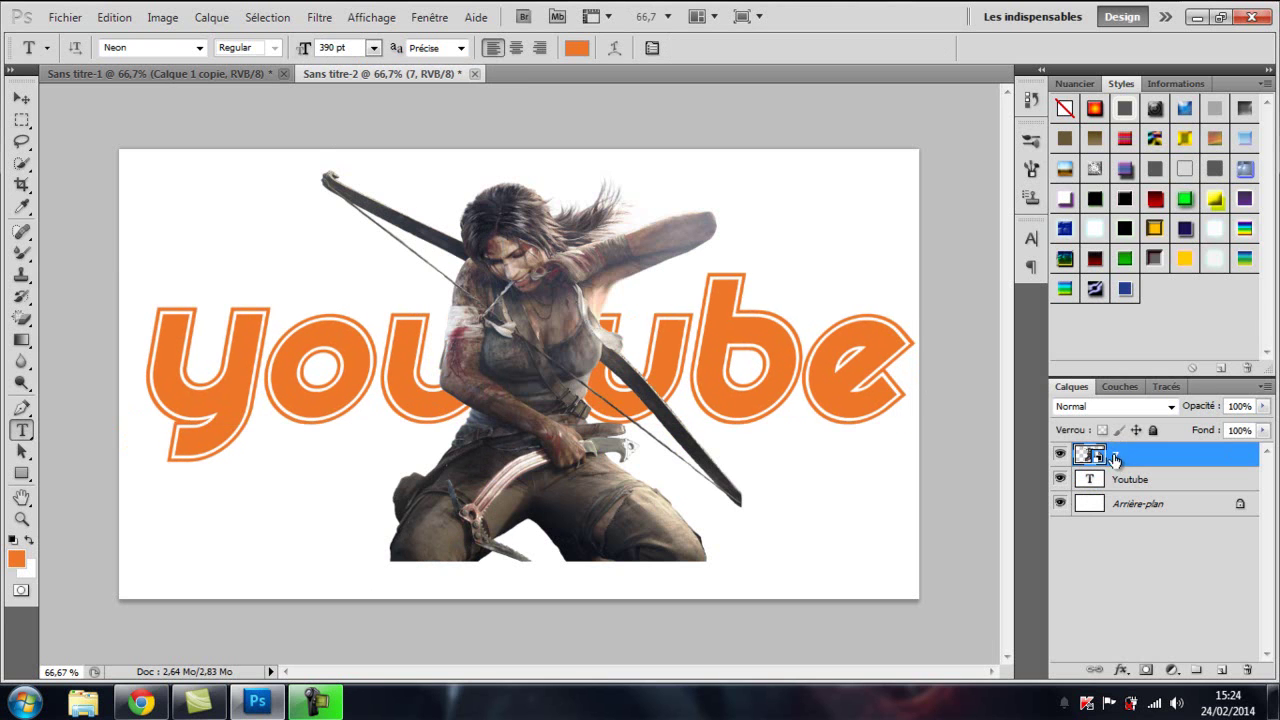
{"action": "left_click", "coordinate": [1136, 484]}
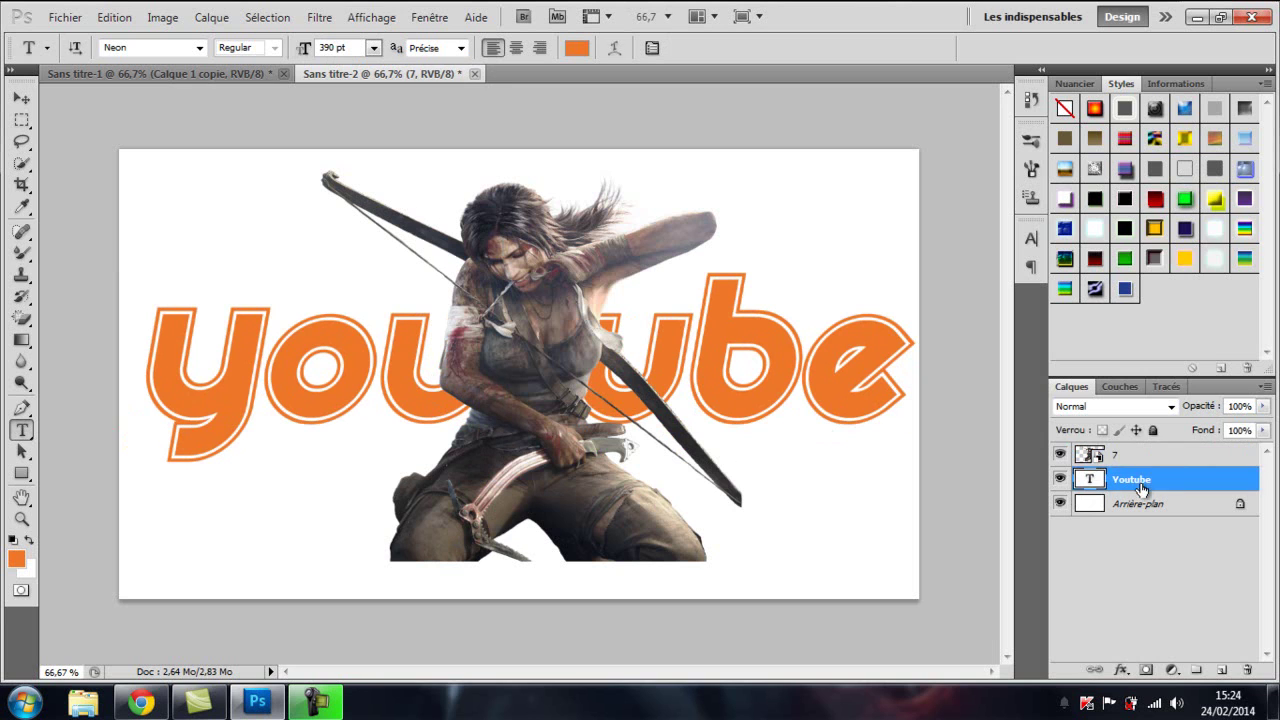
{"action": "left_click", "coordinate": [1145, 457]}
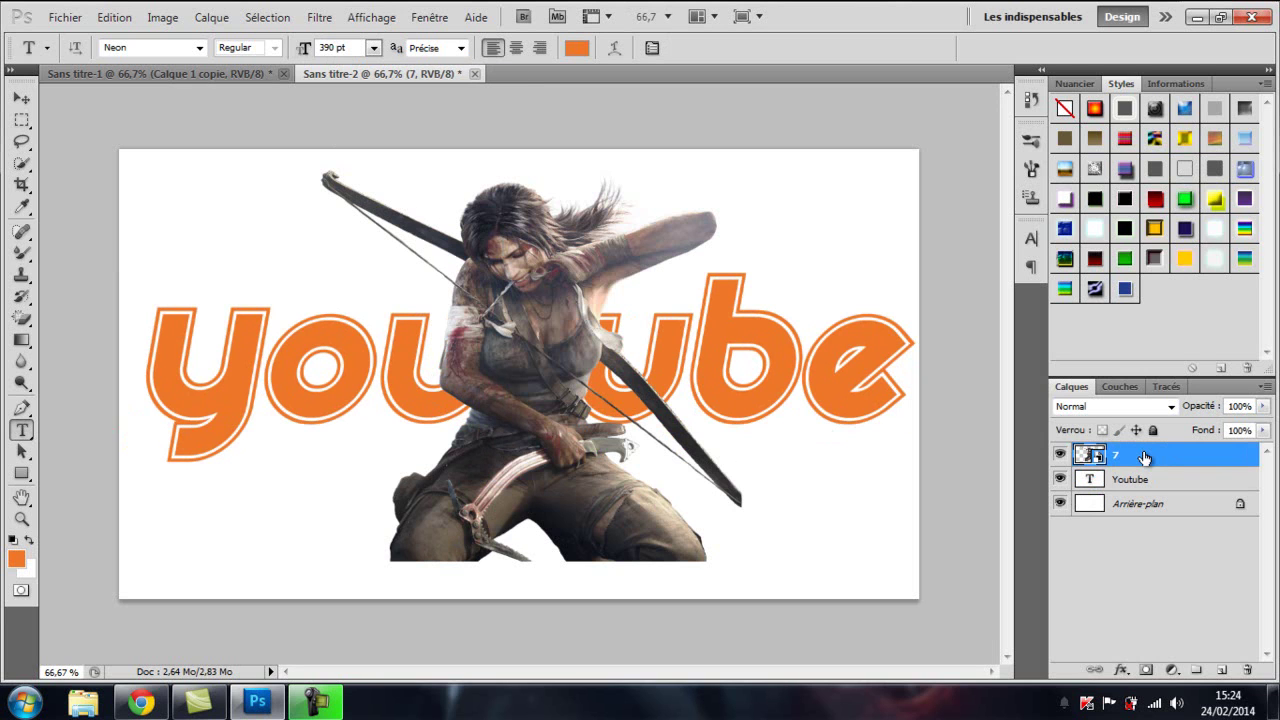
{"action": "mouse_move", "coordinate": [1212, 496]}
{"action": "left_mouse_down"}
{"action": "mouse_move", "coordinate": [1175, 455]}
{"action": "mouse_move", "coordinate": [1142, 450]}
{"action": "left_mouse_up"}
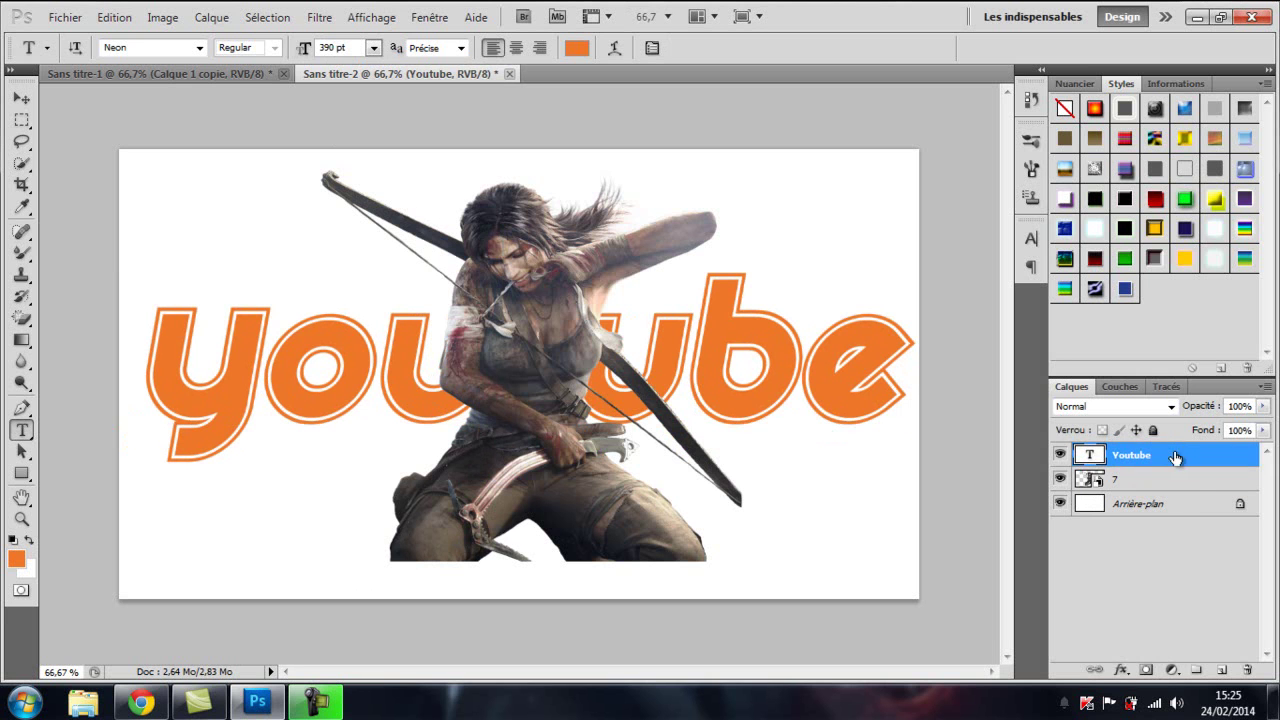
Load the saved youtube selection and copy layer 7's image inside it to a new layer
{"action": "left_click", "coordinate": [267, 17]}
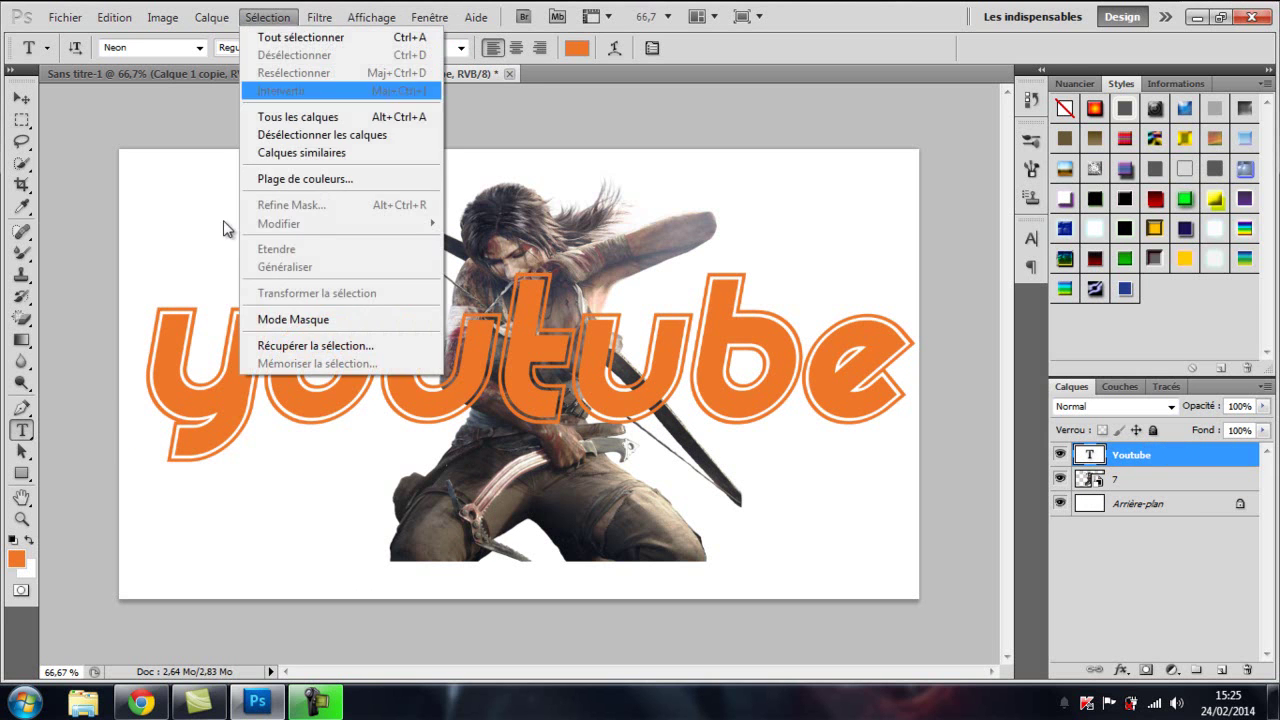
{"action": "left_click", "coordinate": [330, 346]}
{"action": "left_click", "coordinate": [785, 192]}
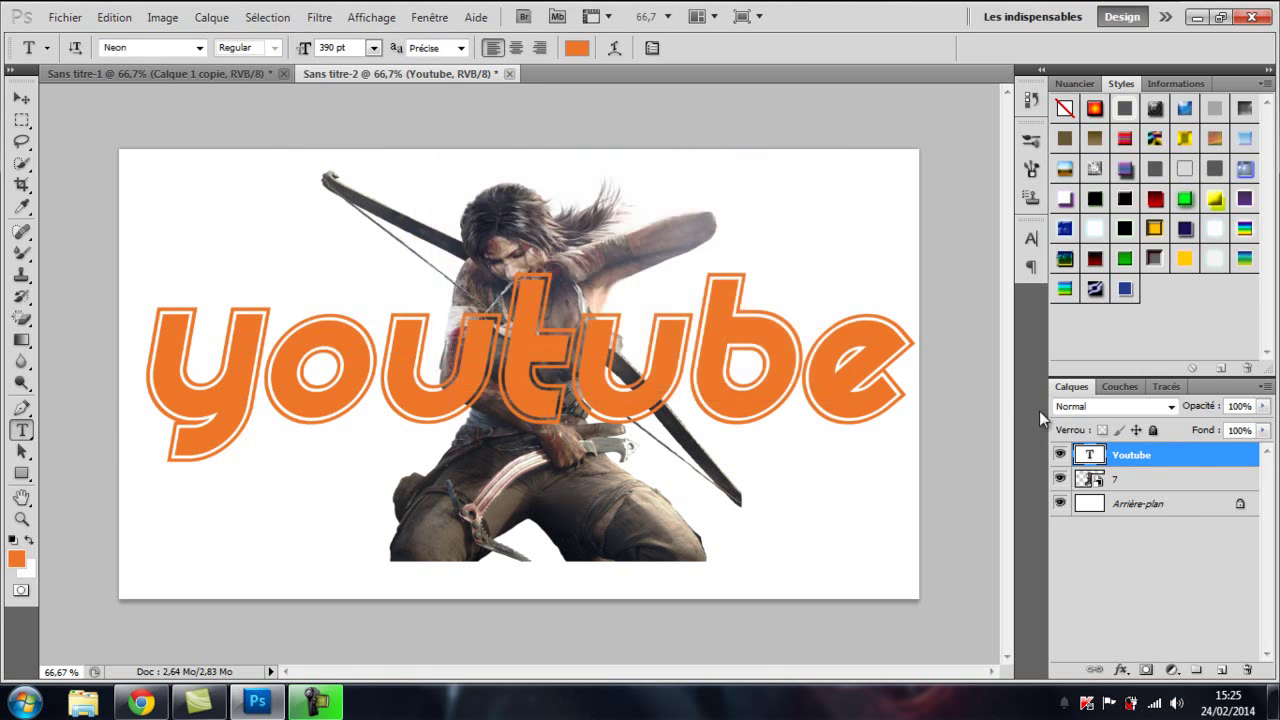
{"action": "left_click_drag", "start_coordinate": [1160, 455], "coordinate": [1176, 482]}
{"action": "left_click", "coordinate": [1168, 455]}
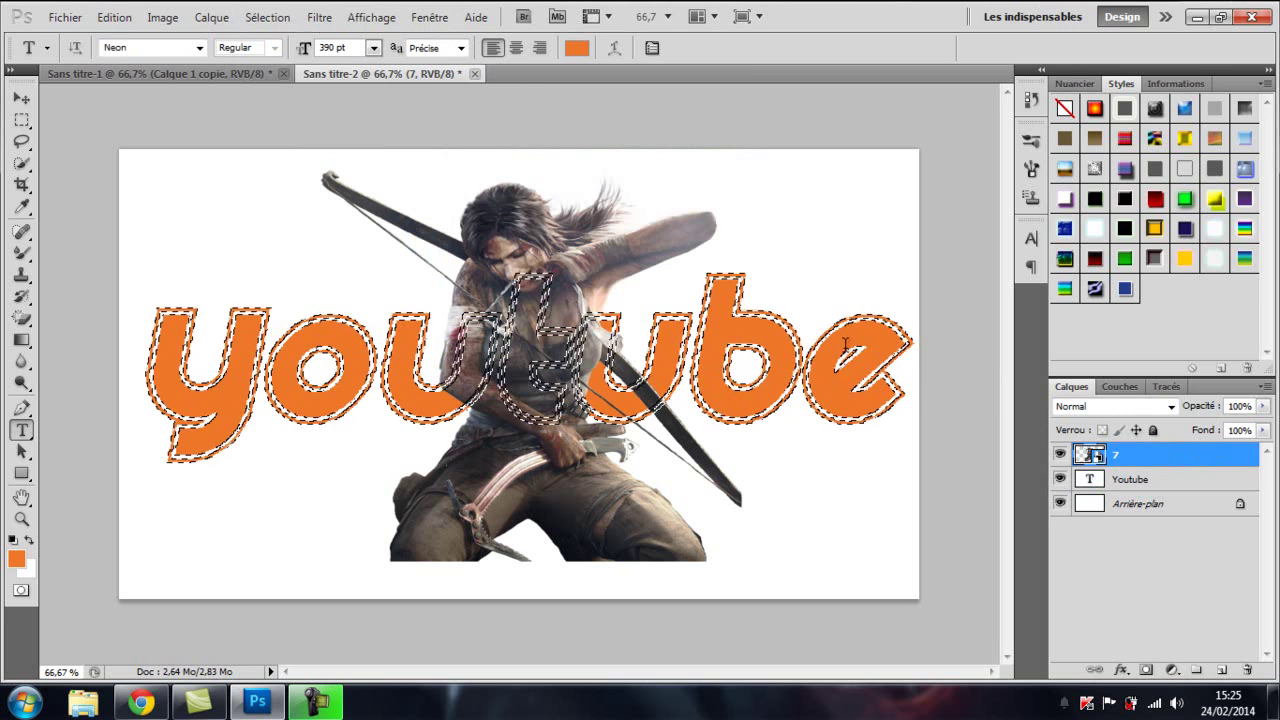
{"action": "left_click", "coordinate": [20, 120]}
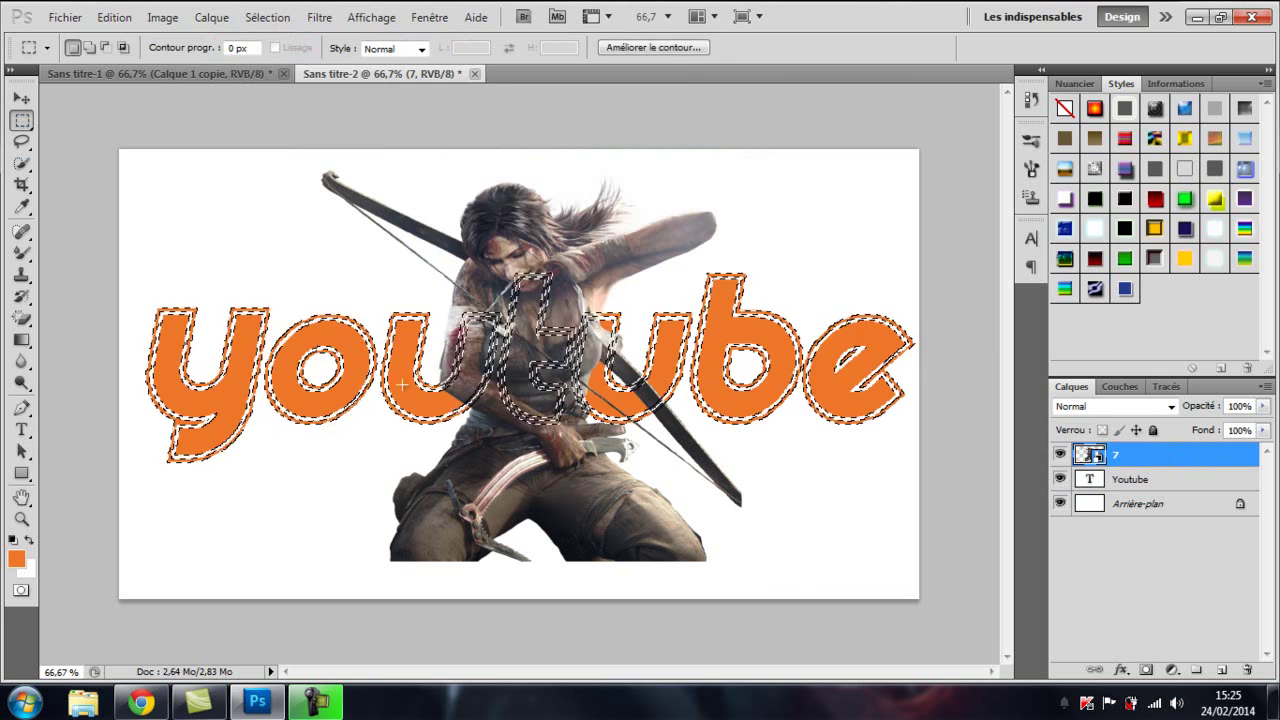
{"action": "right_click", "coordinate": [490, 272]}
{"action": "left_click", "coordinate": [515, 193]}
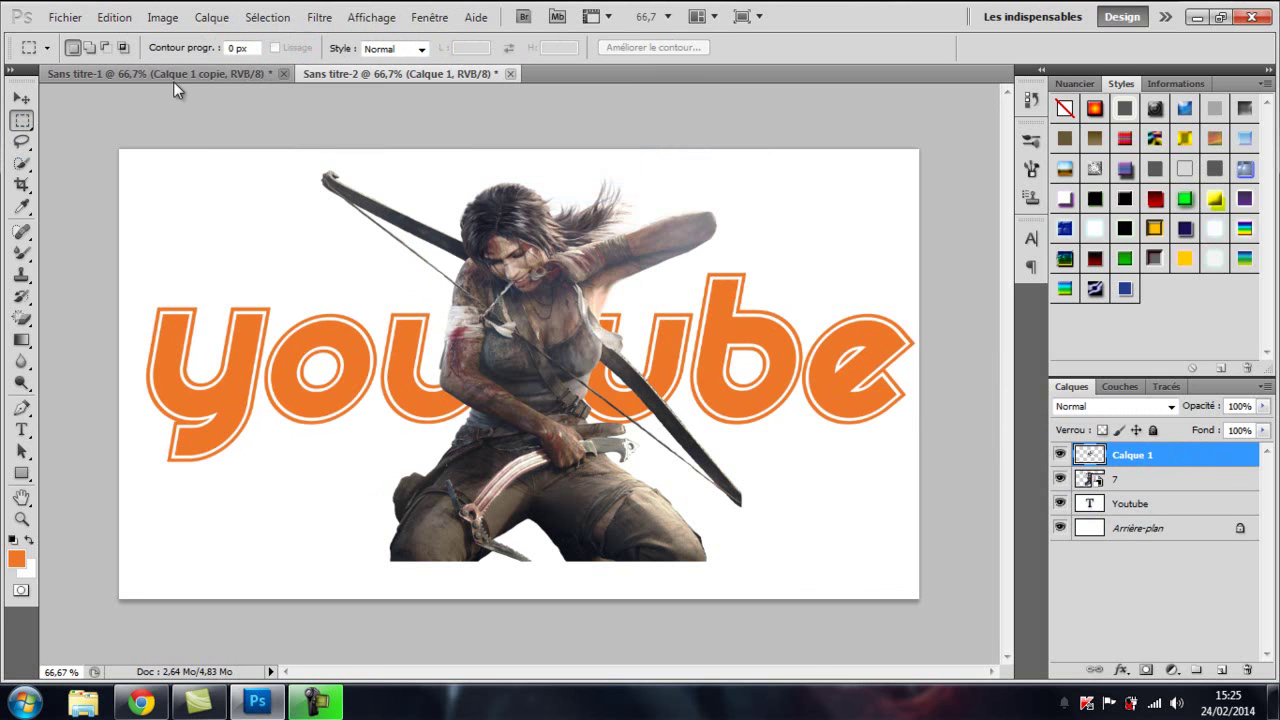
Delete the original layer 7 and the Youtube text layer
{"action": "left_click", "coordinate": [1160, 482]}
{"action": "right_click", "coordinate": [1162, 482]}
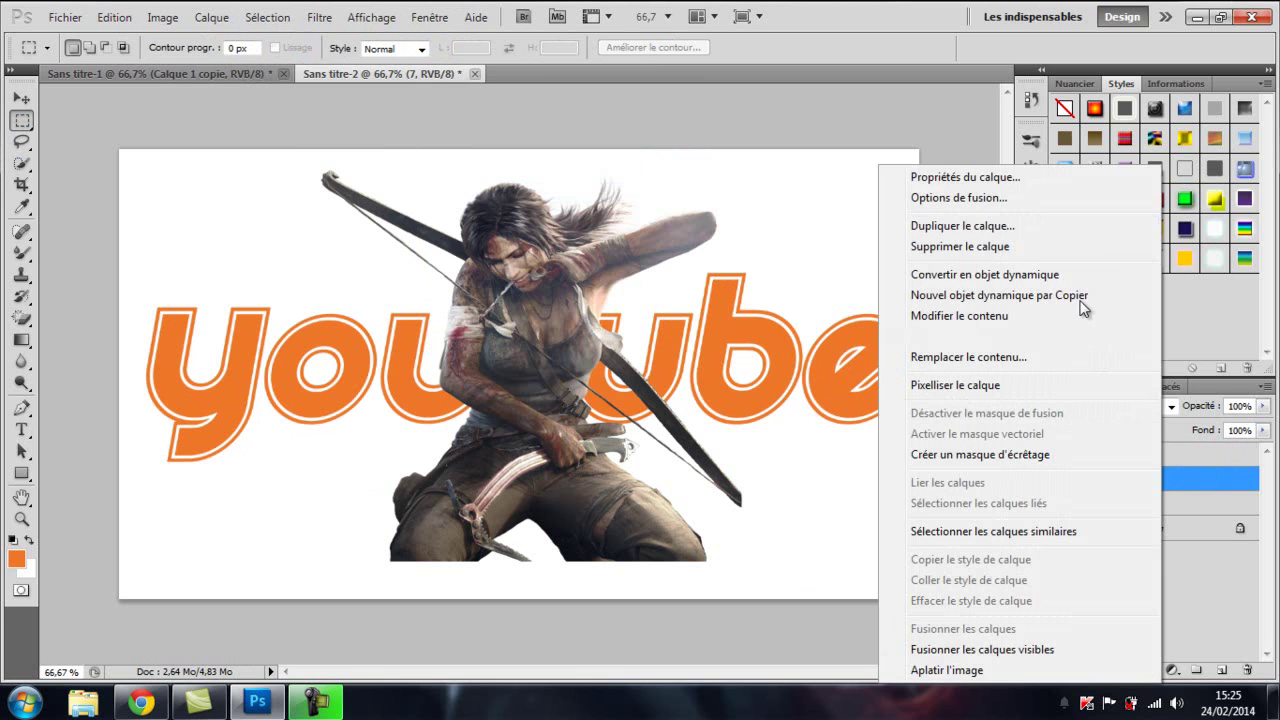
{"action": "left_click", "coordinate": [1000, 246]}
{"action": "left_click", "coordinate": [547, 276]}
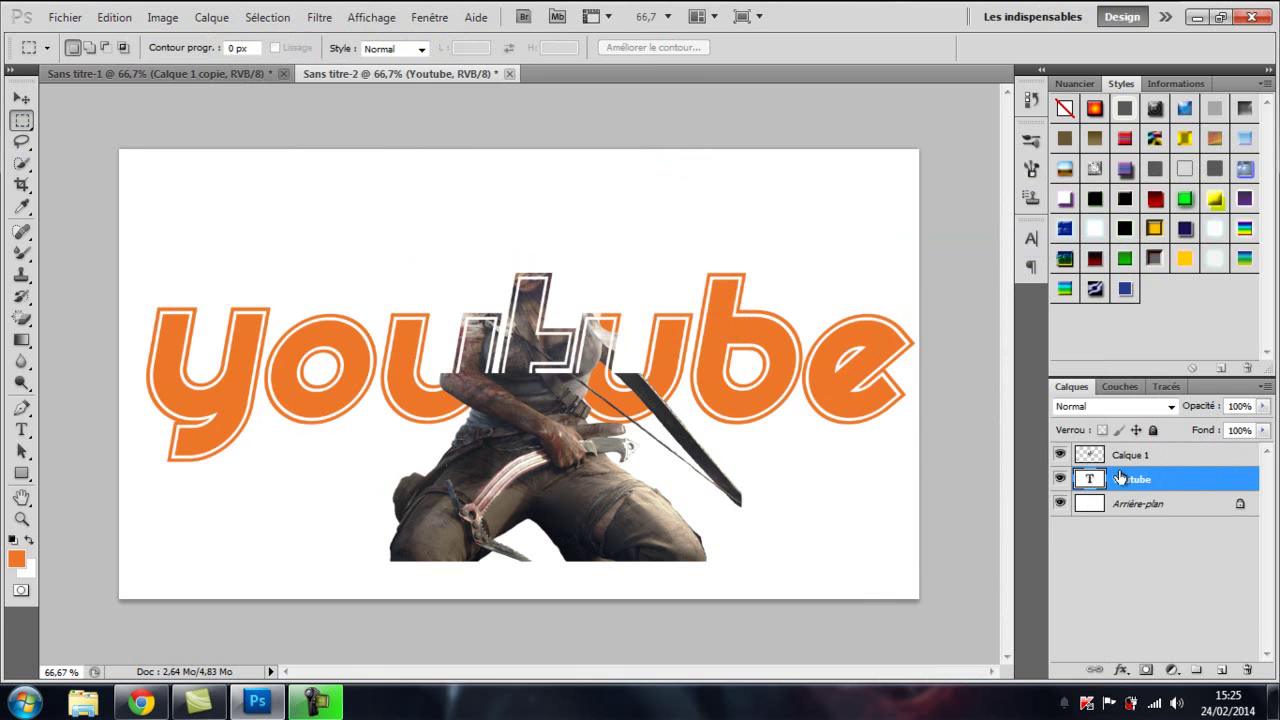
{"action": "right_click", "coordinate": [1172, 484]}
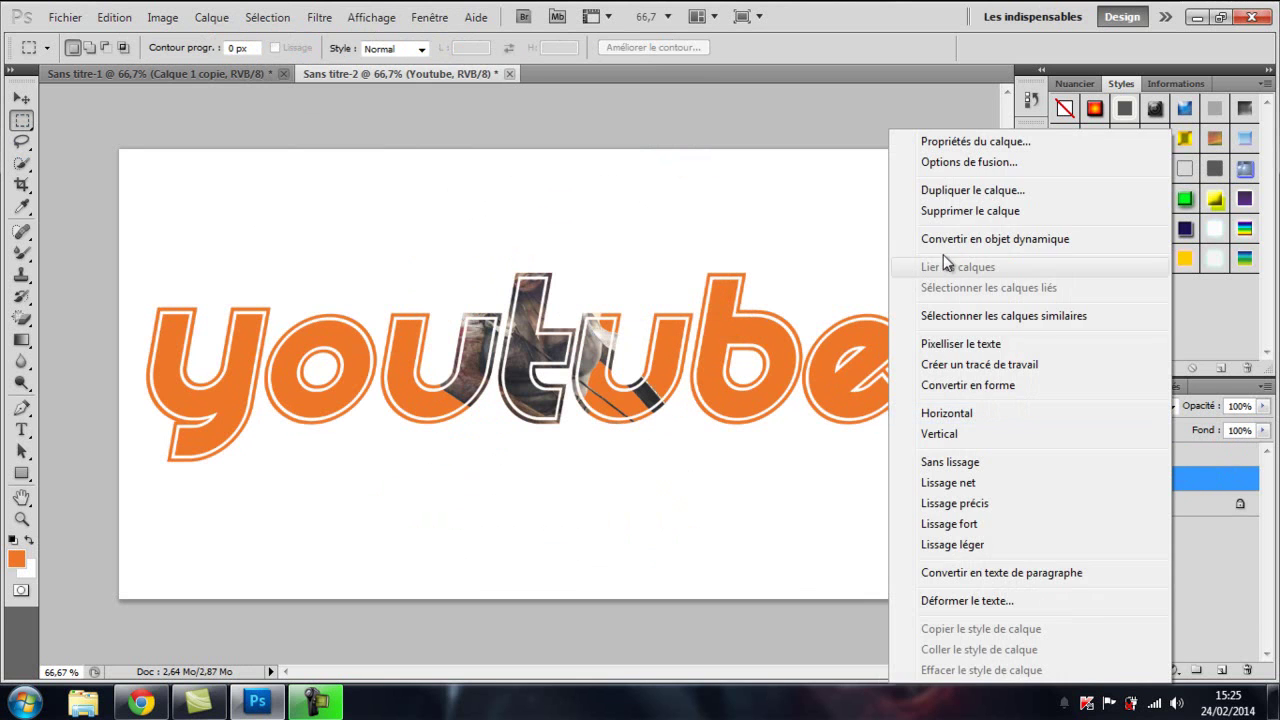
{"action": "left_click", "coordinate": [1005, 211]}
{"action": "left_click", "coordinate": [534, 279]}
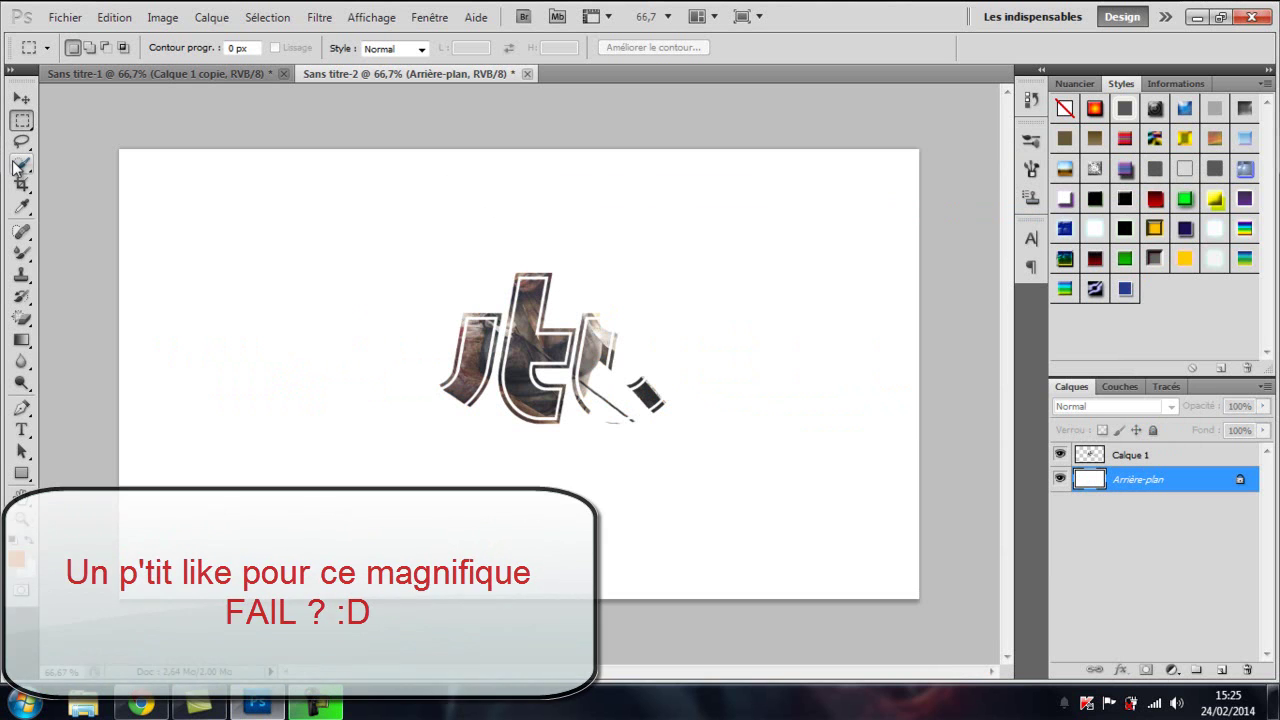
Draw yellow radial gradients on a new layer, then close Sans titre-2 without saving
{"action": "left_click", "coordinate": [22, 342]}
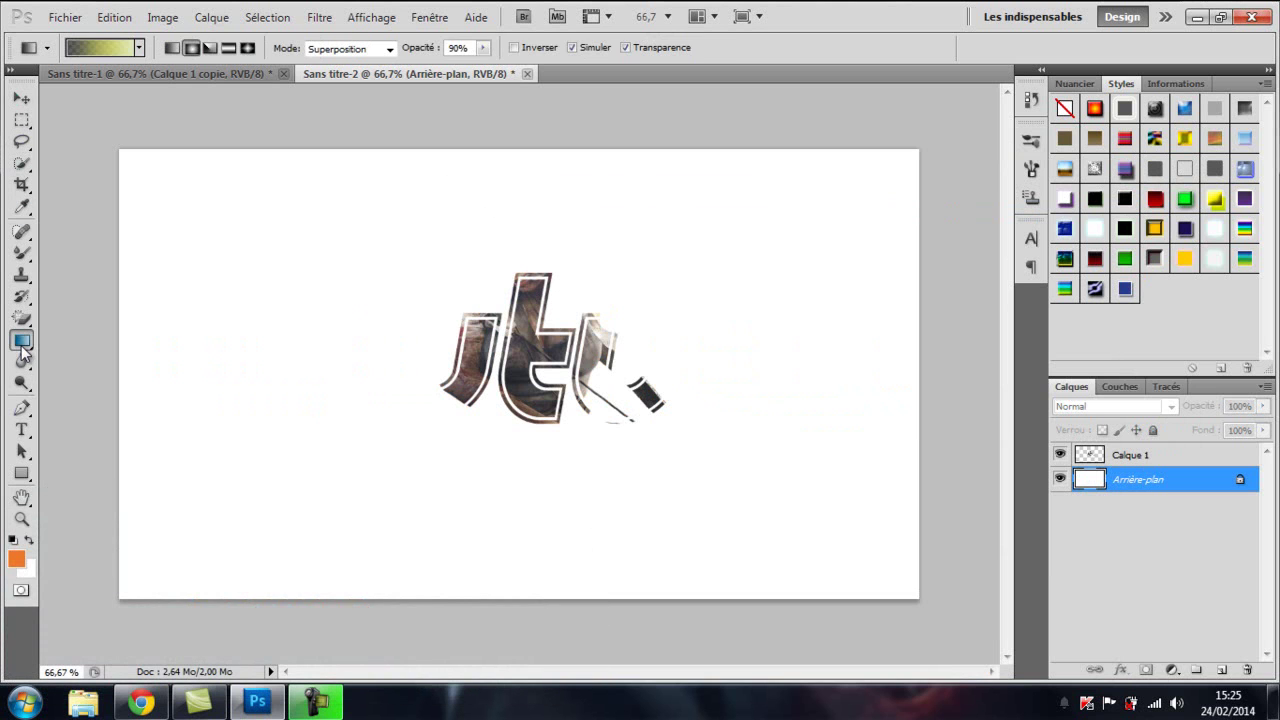
{"action": "left_click_drag", "start_coordinate": [488, 377], "coordinate": [583, 373]}
{"action": "left_click", "coordinate": [1218, 670]}
{"action": "left_click_drag", "start_coordinate": [416, 458], "coordinate": [526, 428]}
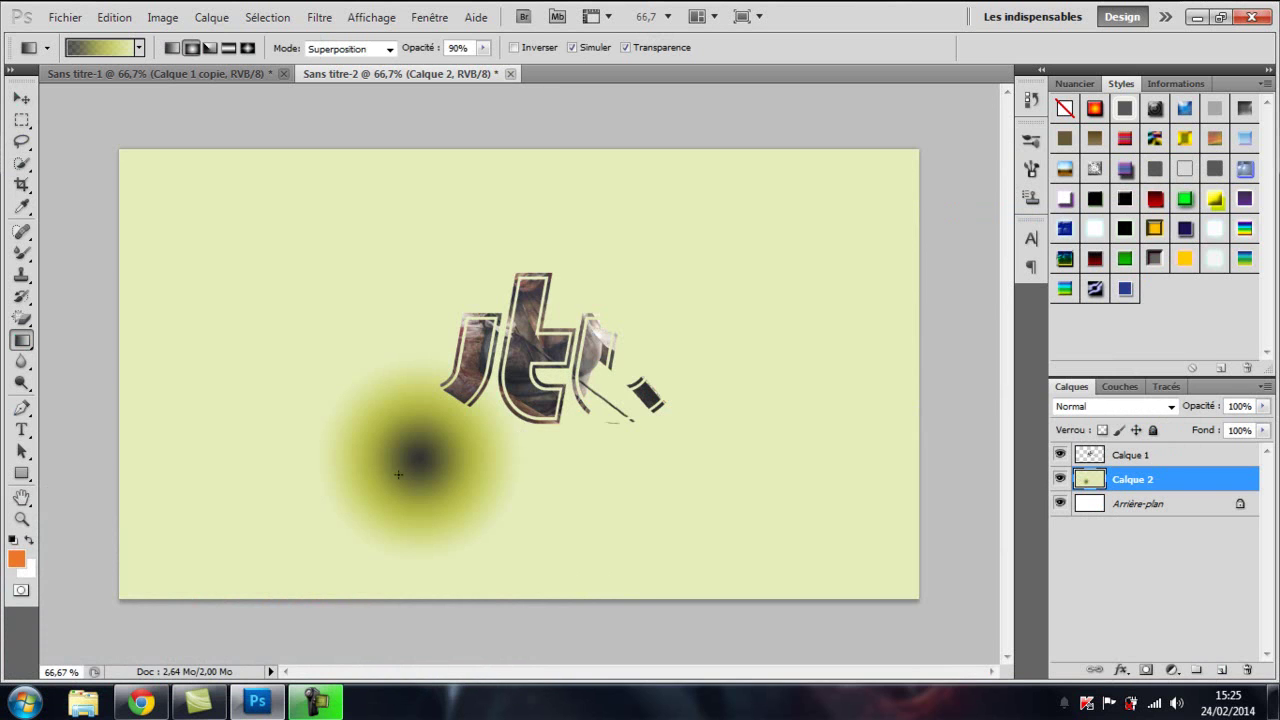
{"action": "left_click_drag", "start_coordinate": [398, 475], "coordinate": [738, 317]}
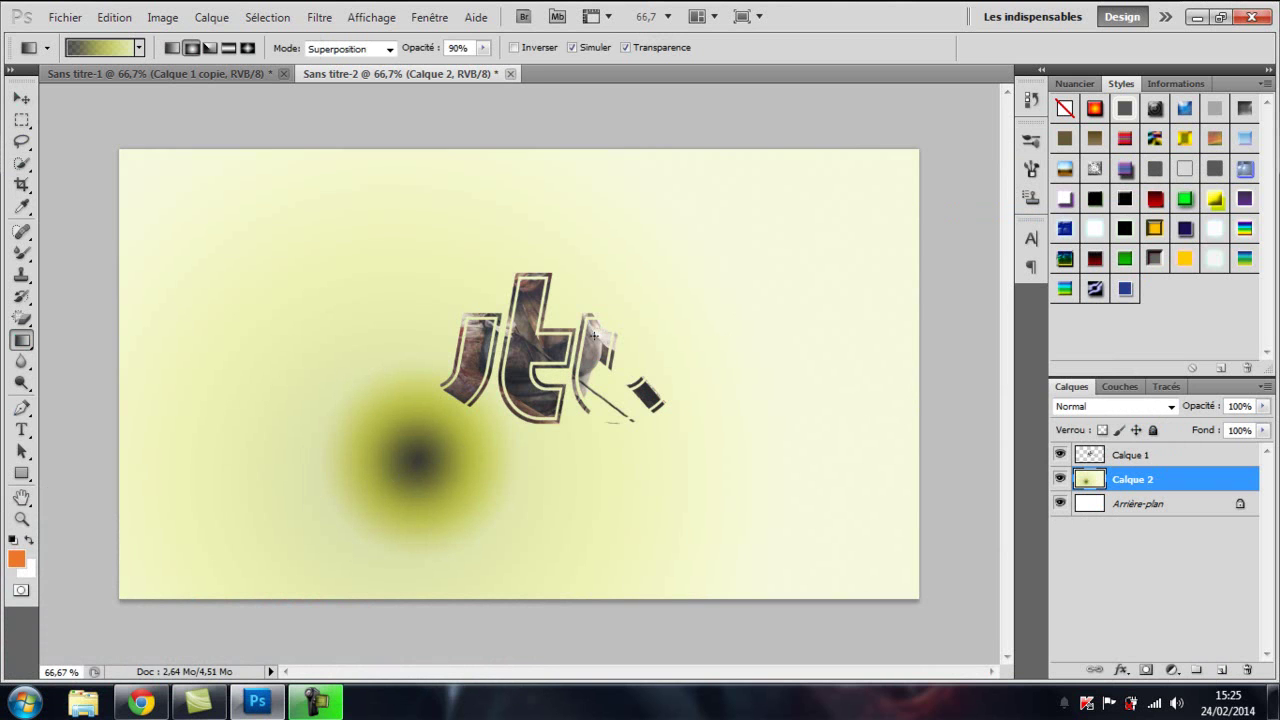
{"action": "left_click", "coordinate": [509, 73]}
{"action": "left_click", "coordinate": [627, 277]}
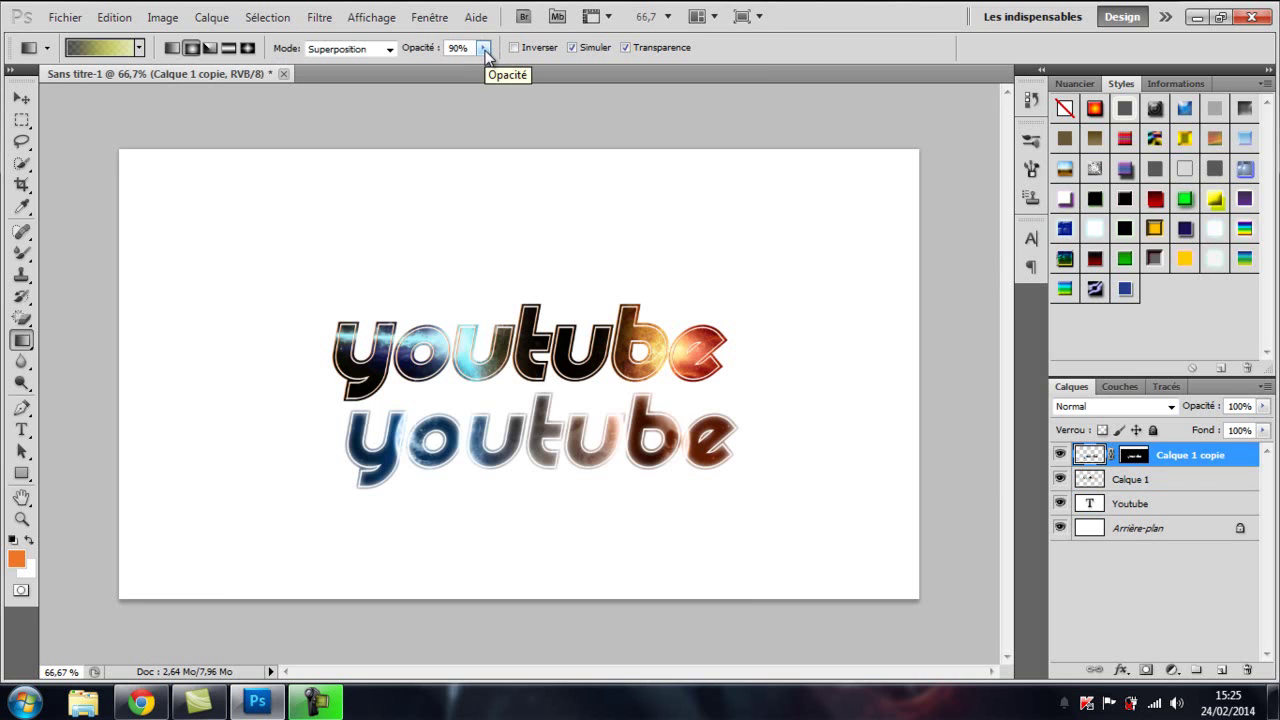
{"action": "left_click", "coordinate": [21, 99]}
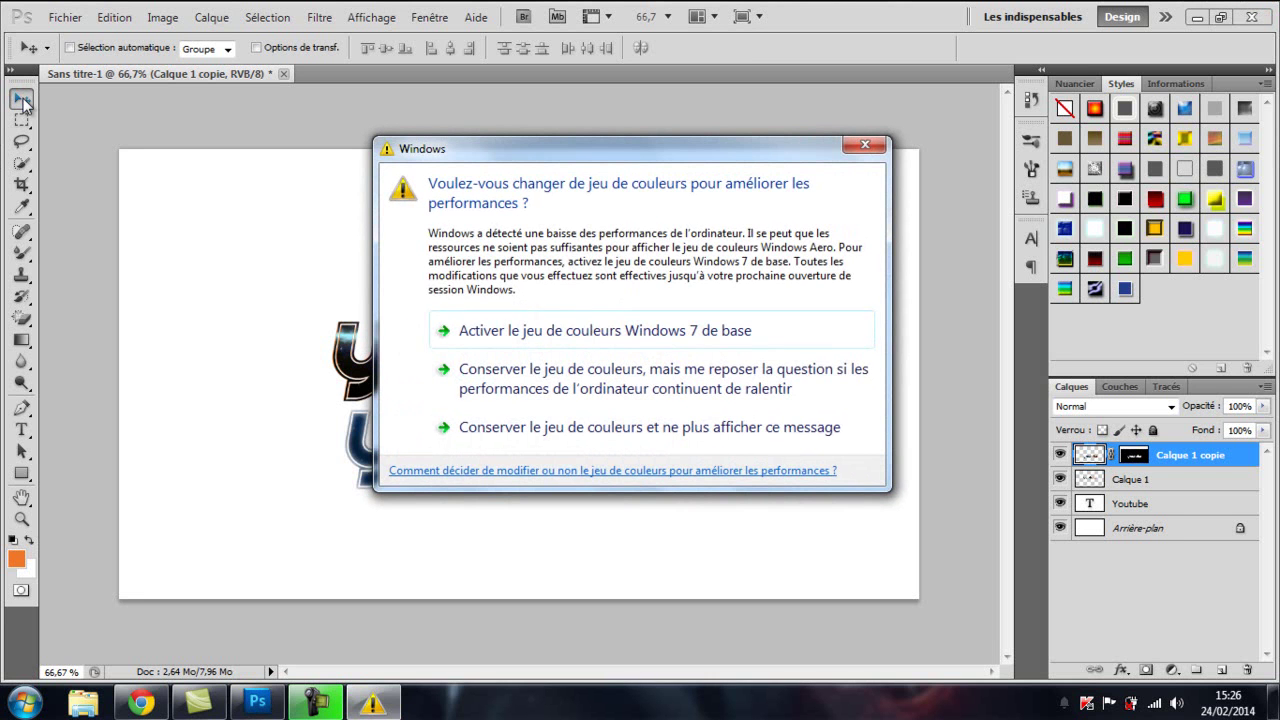
Close the Windows colour-scheme performance warning covering the stacked 'youtube' texts in Sans titre-1
{"action": "left_click", "coordinate": [863, 144]}
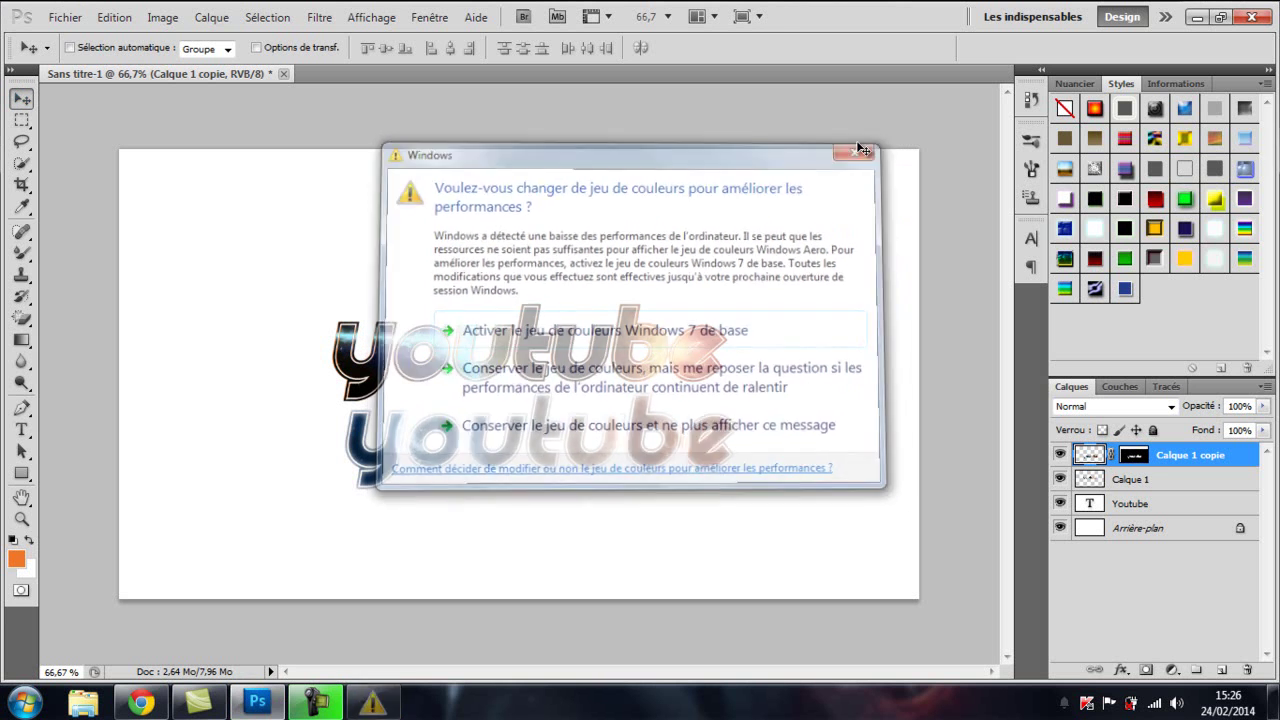